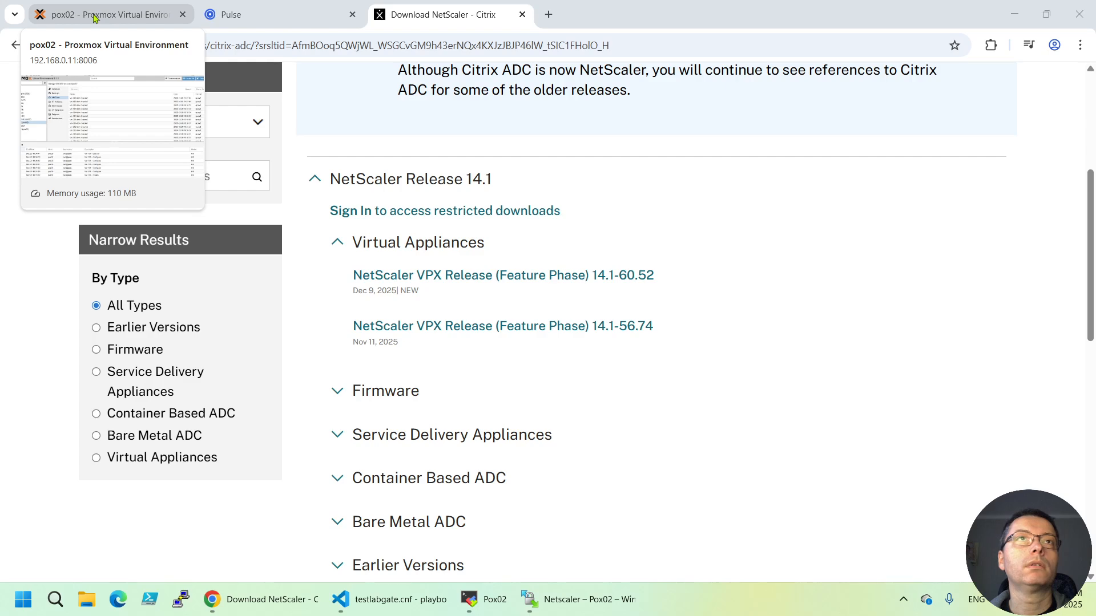
Switch from the Citrix NetScaler 14.1 downloads page to the pox02 Proxmox tab
left_click(95, 18)
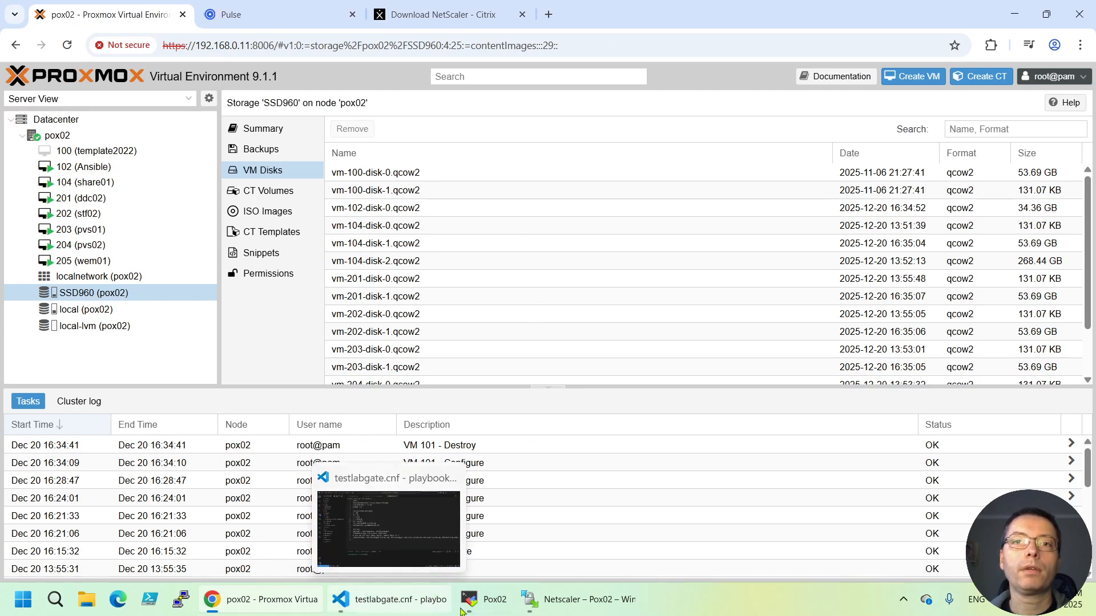
mouse_move(579, 613)
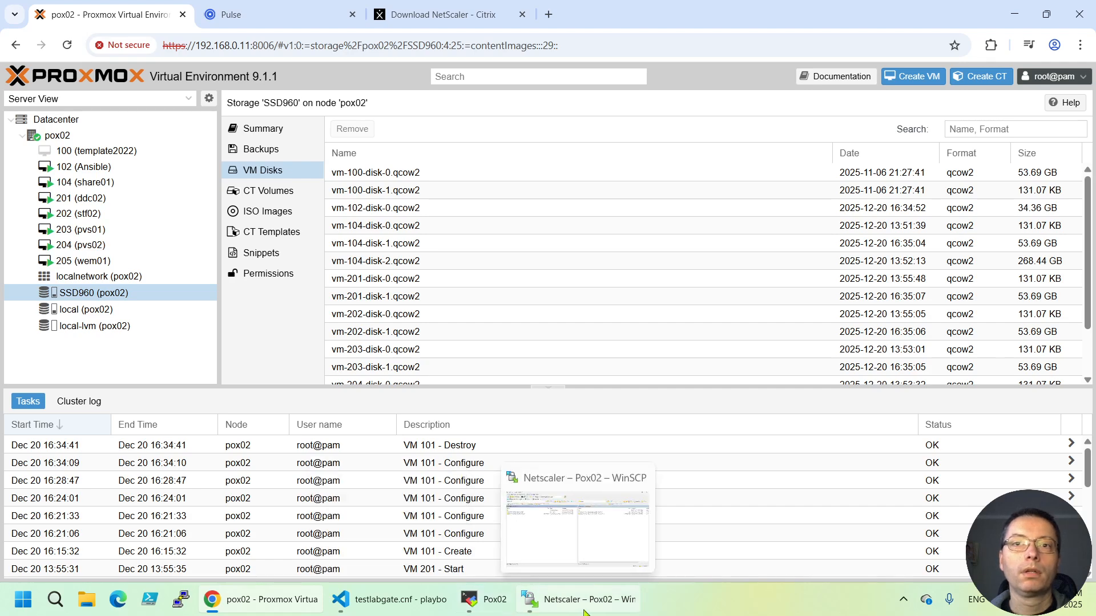
In WinSCP, open the NSVPX-KVM-14.1-60.52_nc_64 folder and preview NSVPX-KVM.xml
left_click(565, 613)
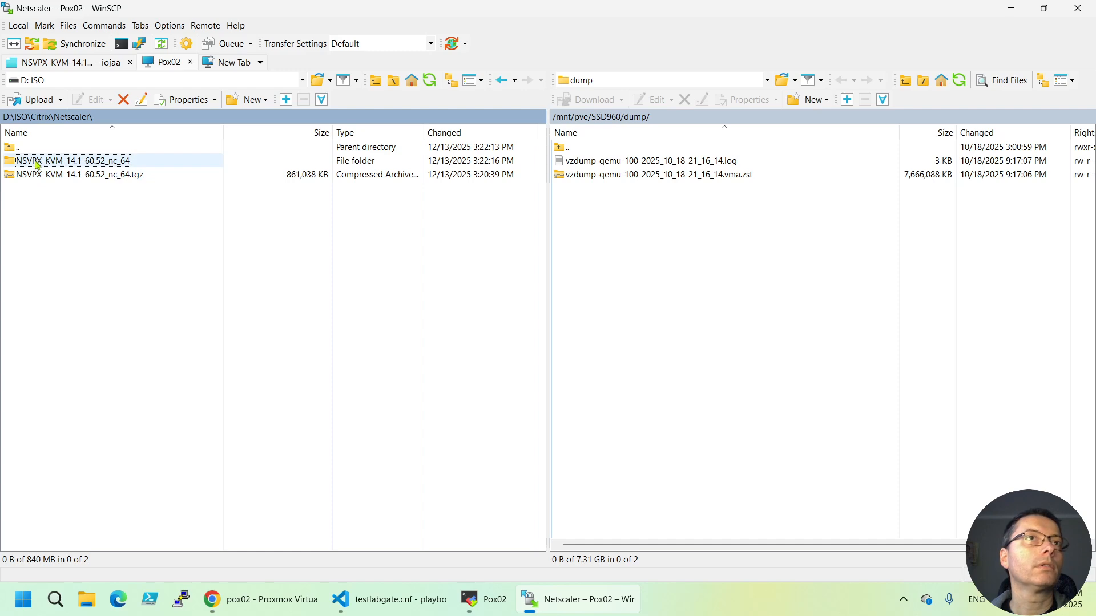
double_click(36, 162)
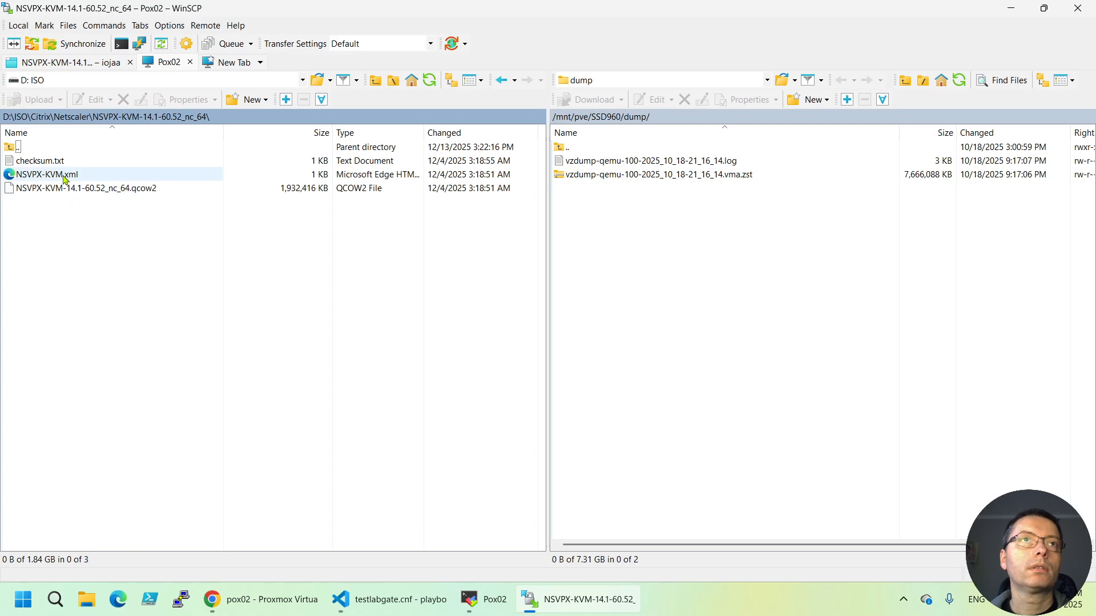
double_click(64, 179)
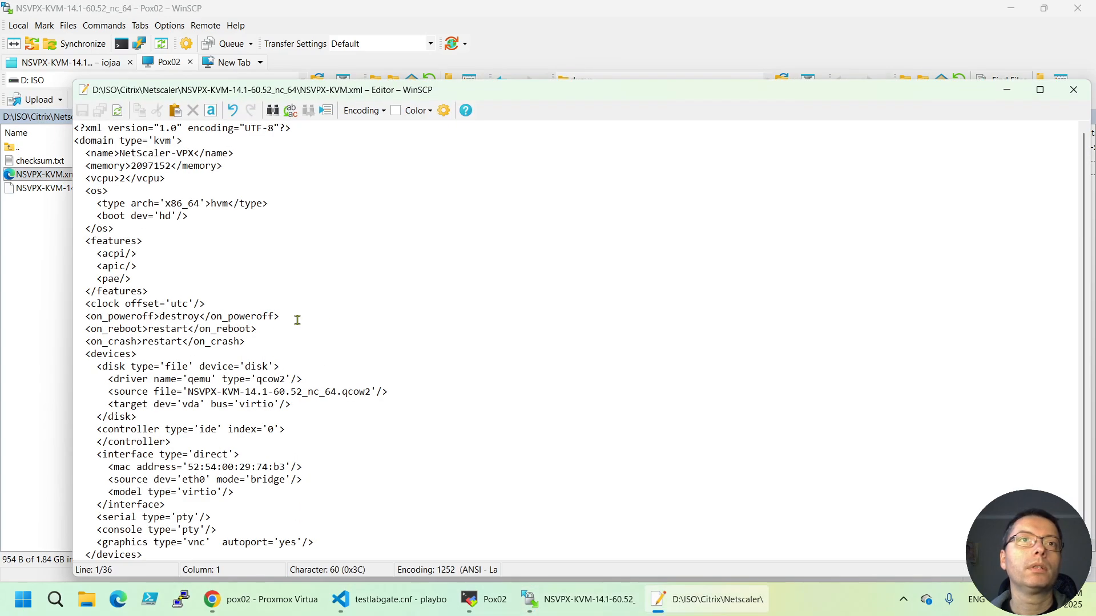
scroll(295, 316, "down", 1)
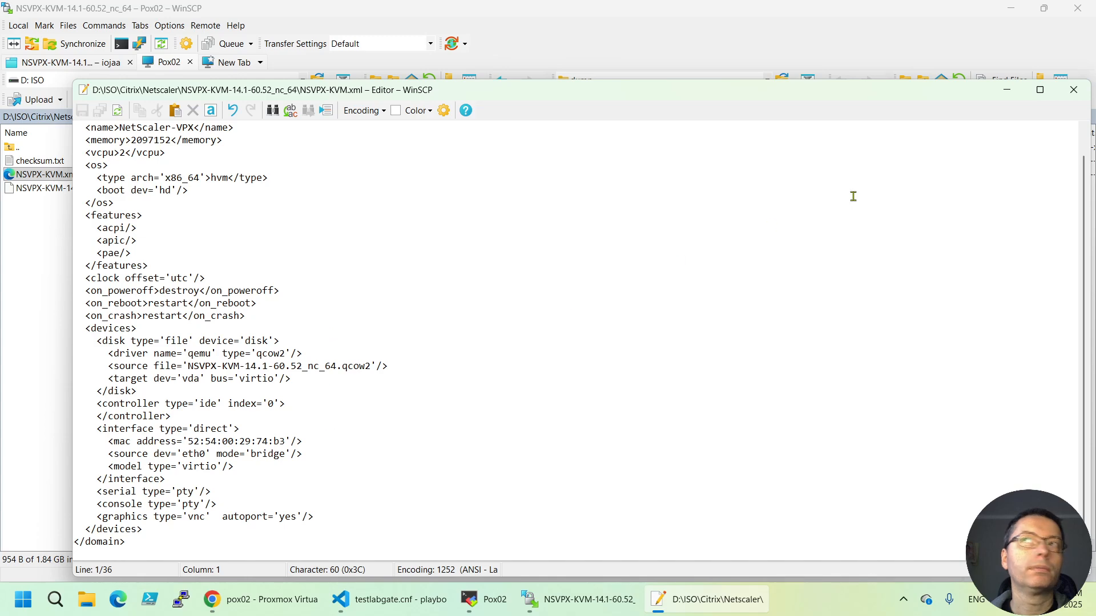
left_click(1073, 90)
Open NSVPX-KVM.xml for editing in Notepad++
right_click(80, 174)
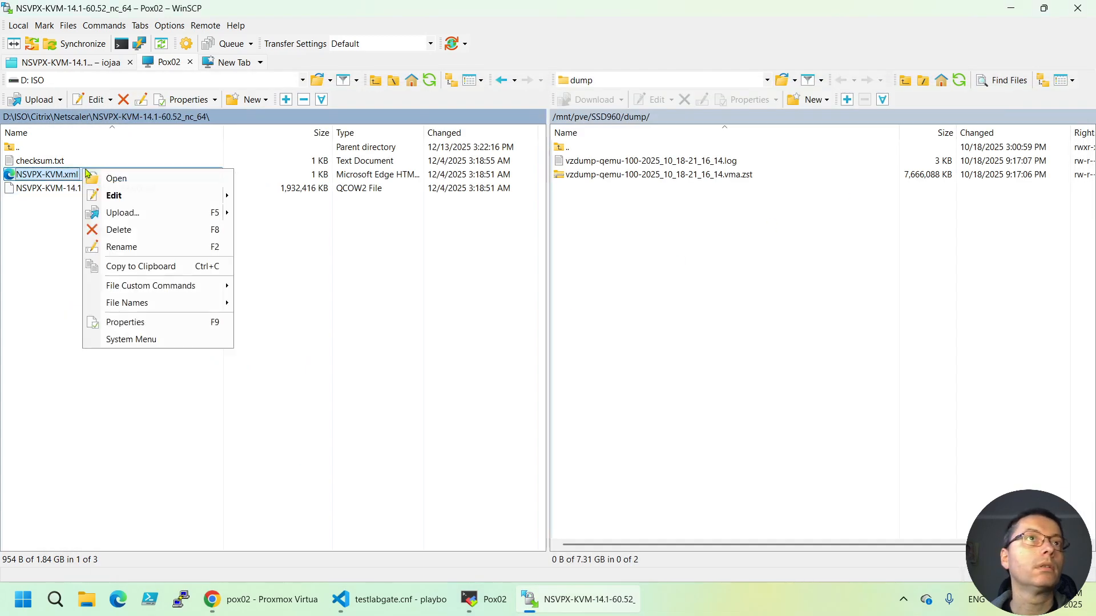
mouse_move(171, 195)
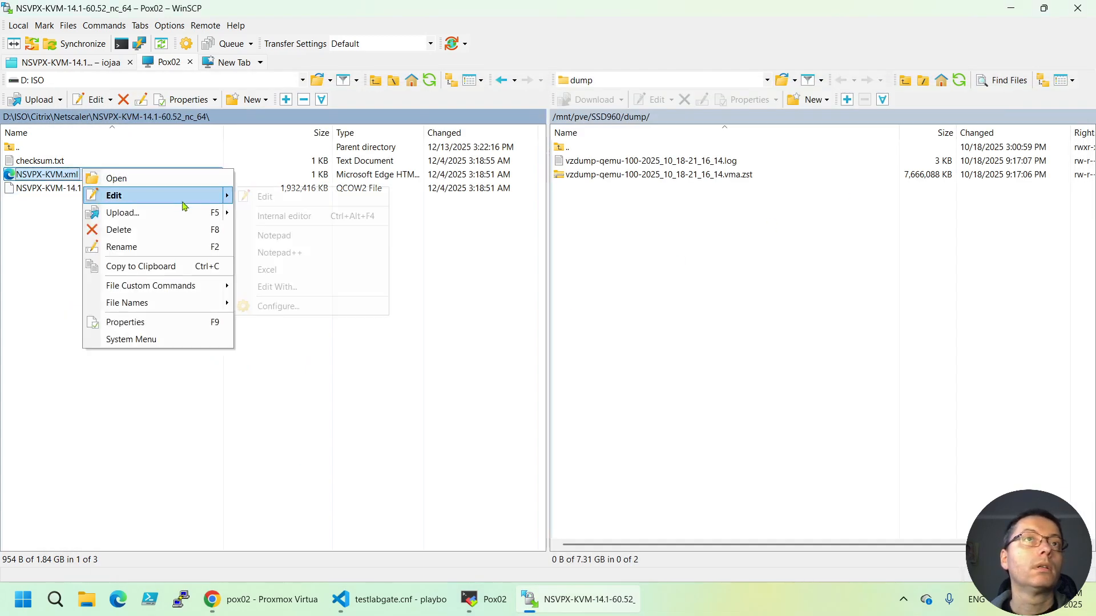
left_click(277, 253)
Highlight the virtio network model value on line 30 of the XML
scroll(377, 294, "down", 2)
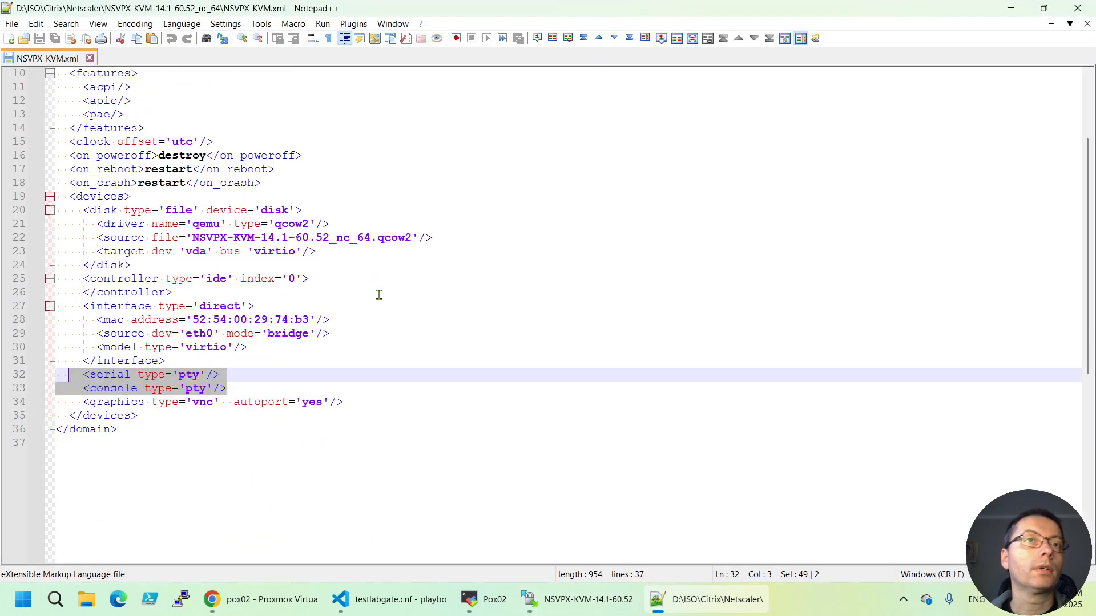
left_click(373, 316)
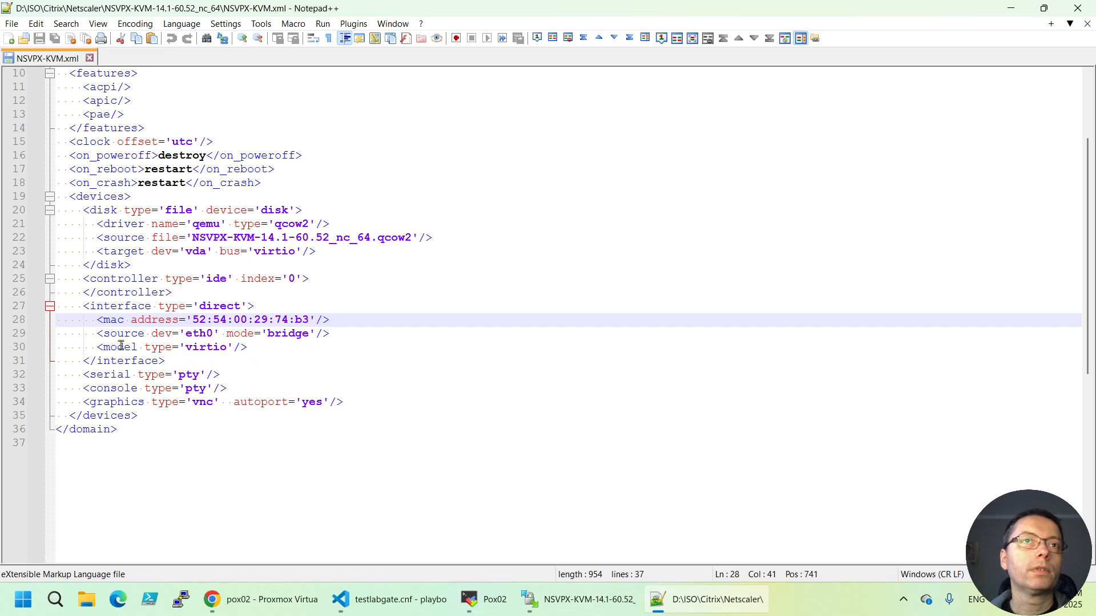
left_click_drag(231, 350, 187, 347)
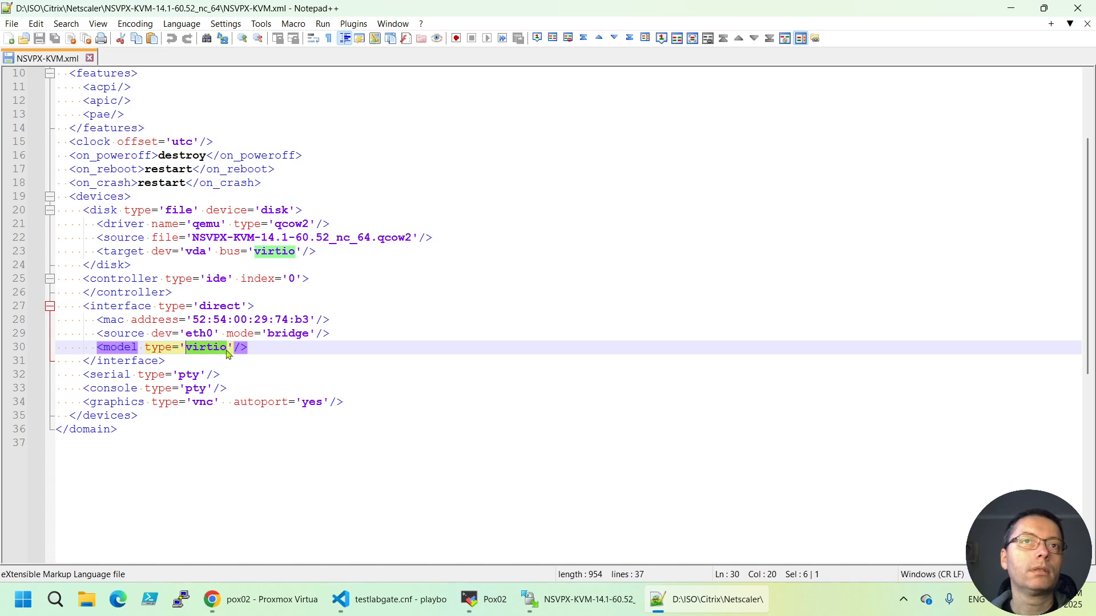
left_click(265, 352)
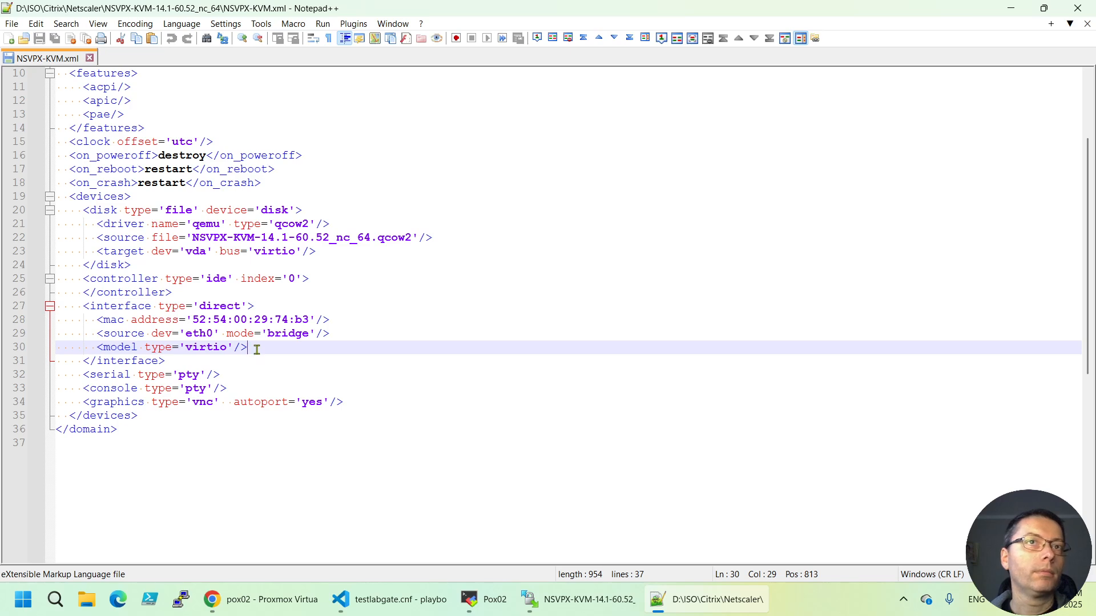
Select the <serial type='pty'/> line, then minimize Notepad++ back to WinSCP
left_click(84, 376)
left_click_drag(84, 375, 220, 375)
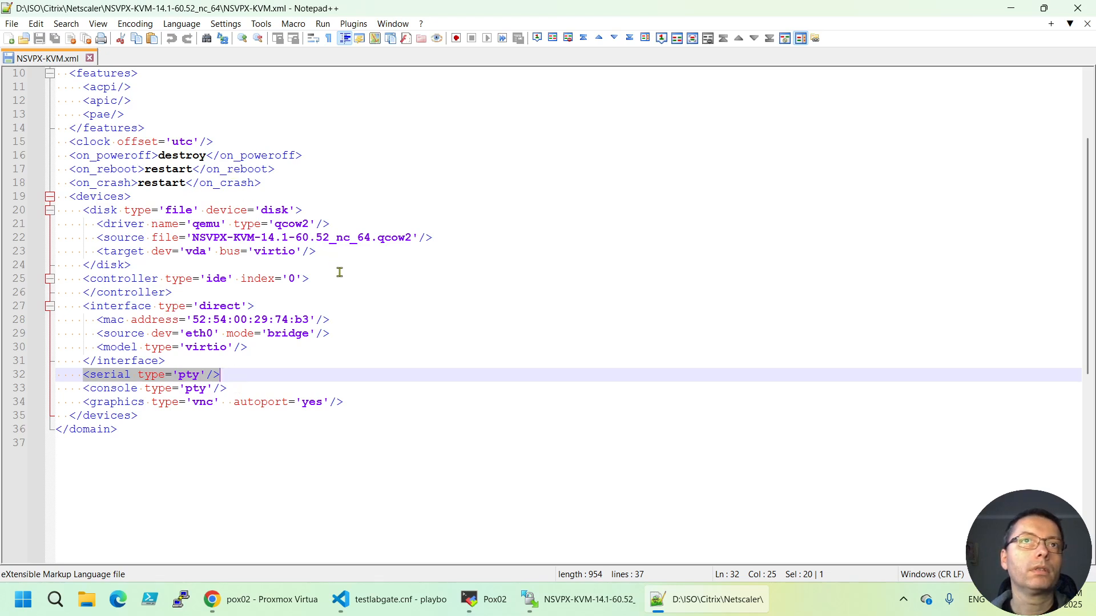
scroll(339, 274, "up", 3)
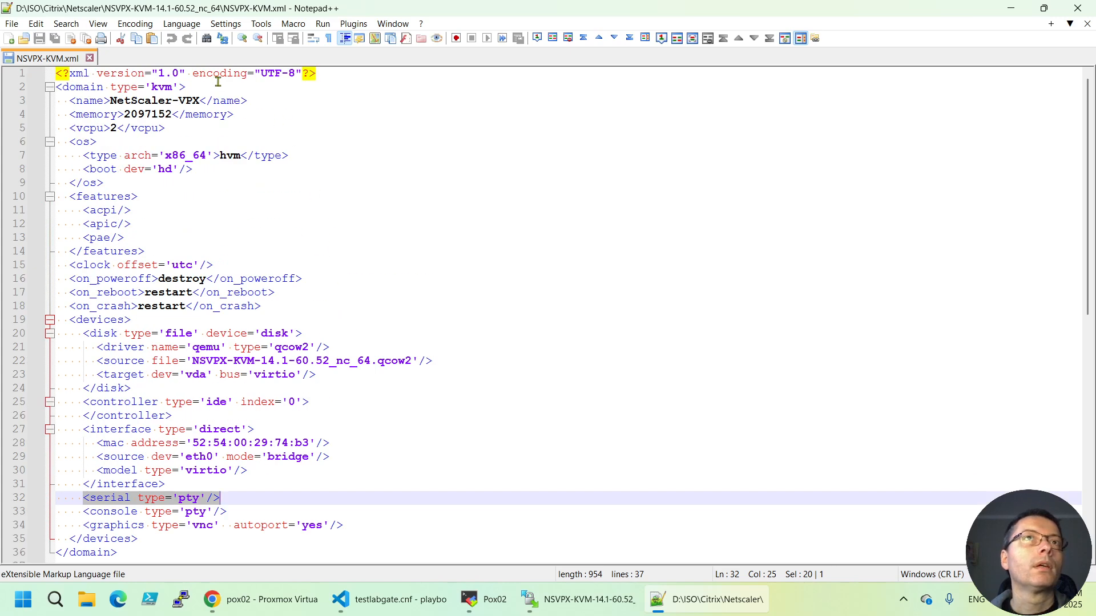
left_click(1021, 6)
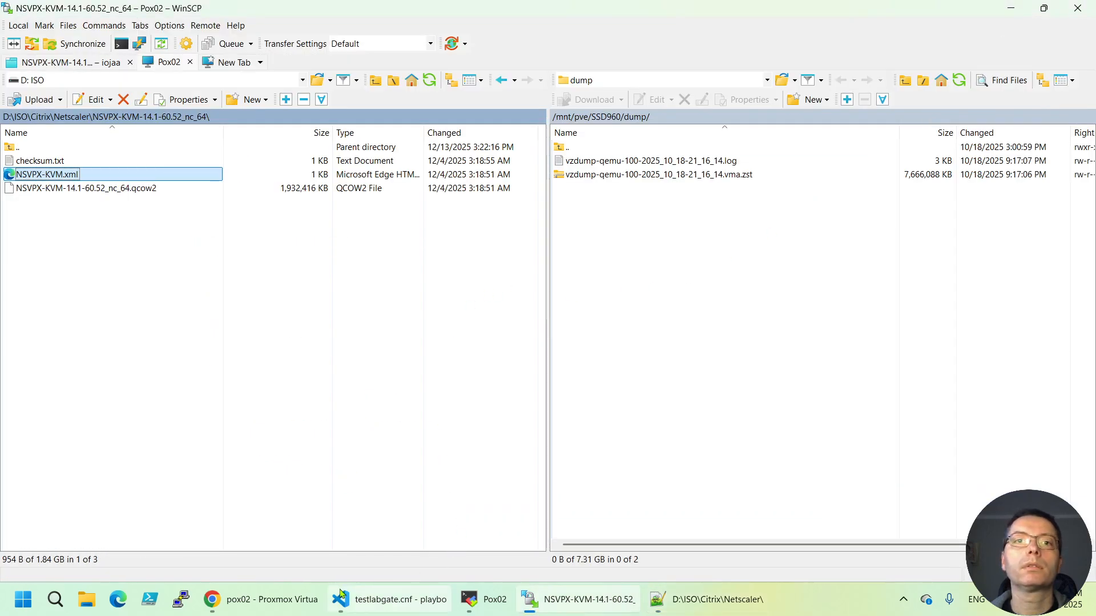
Start a new VM on node pox02 and name it netscaler14
left_click(262, 599)
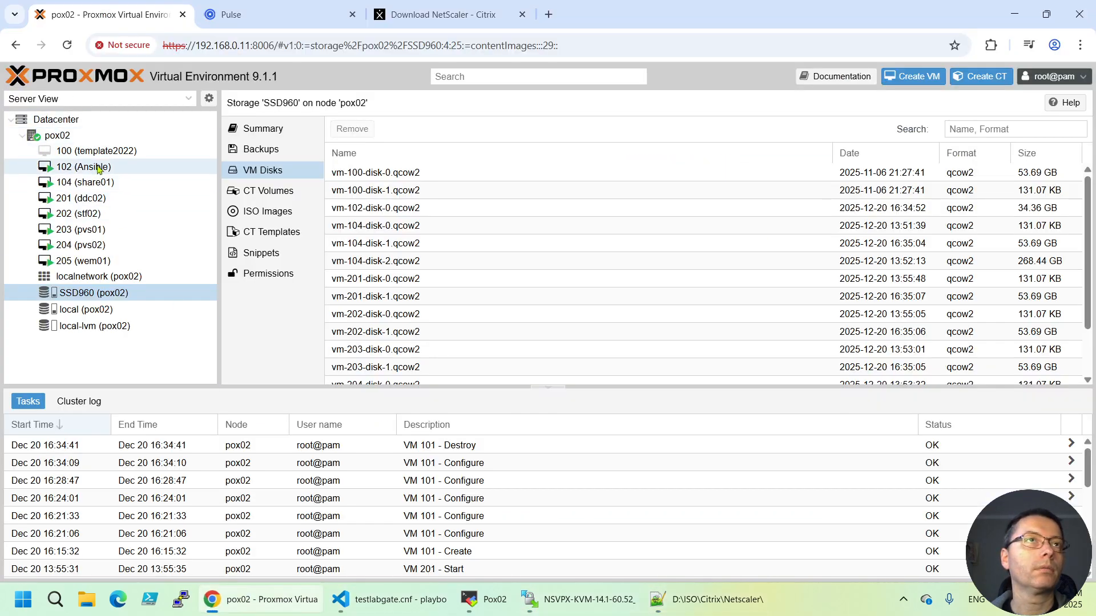
left_click(76, 137)
right_click(77, 138)
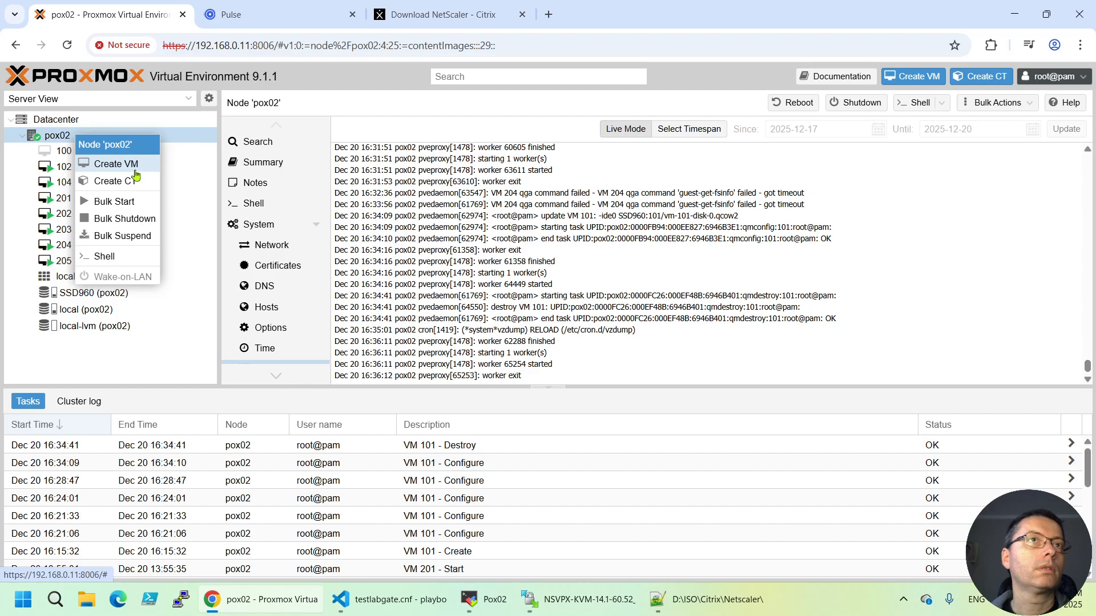
left_click(135, 170)
left_click(442, 242)
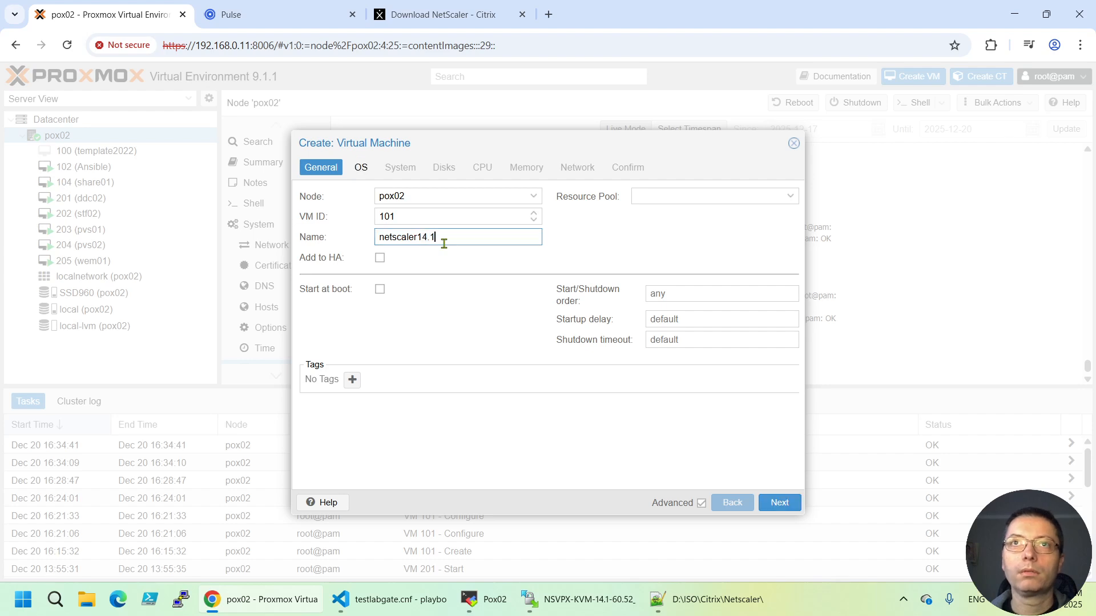
key("BackSpace")
key("BackSpace")
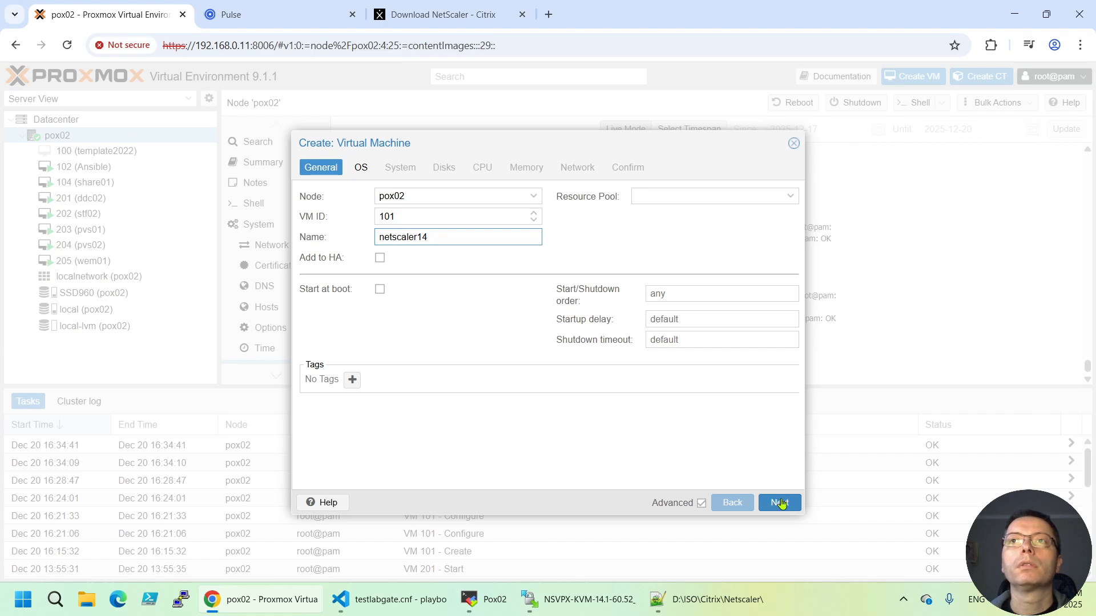
Enable start at boot with order 4, startup delay 30 and shutdown timeout 30
left_click(380, 290)
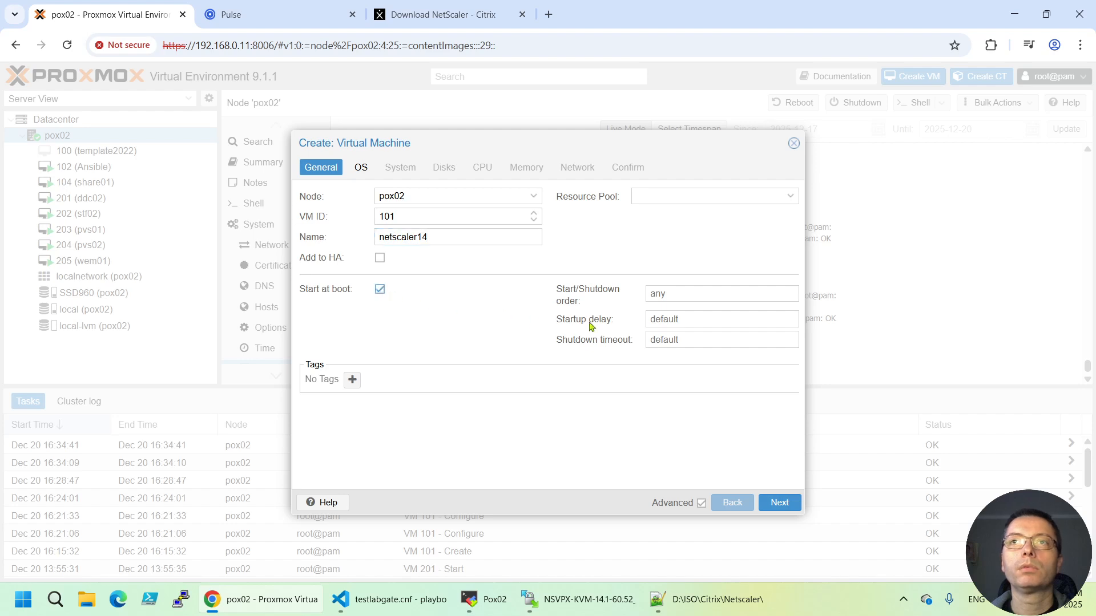
left_click(723, 294)
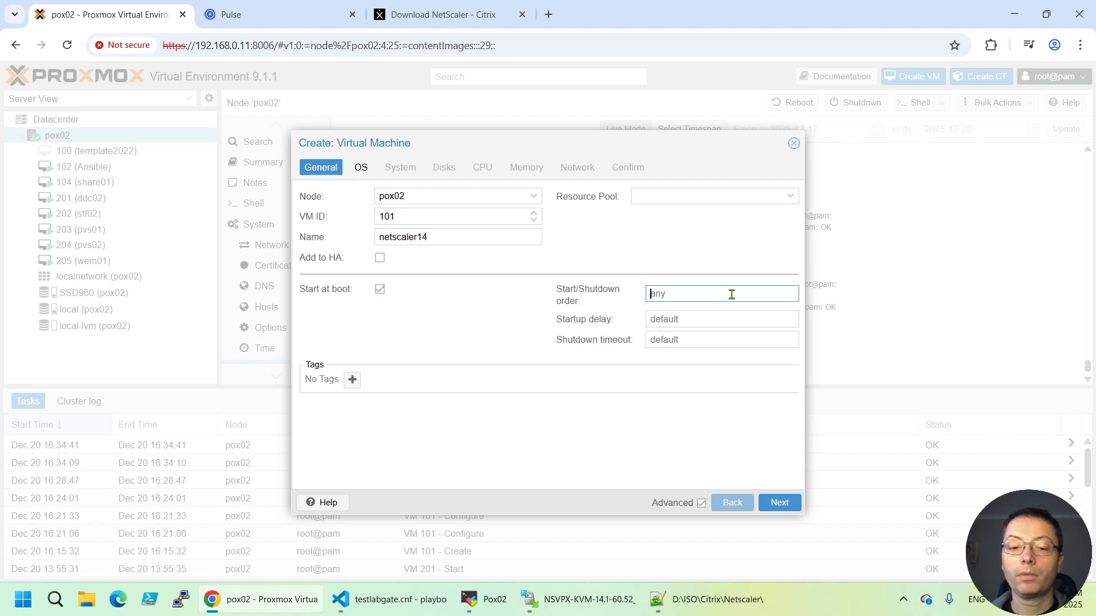
type("4")
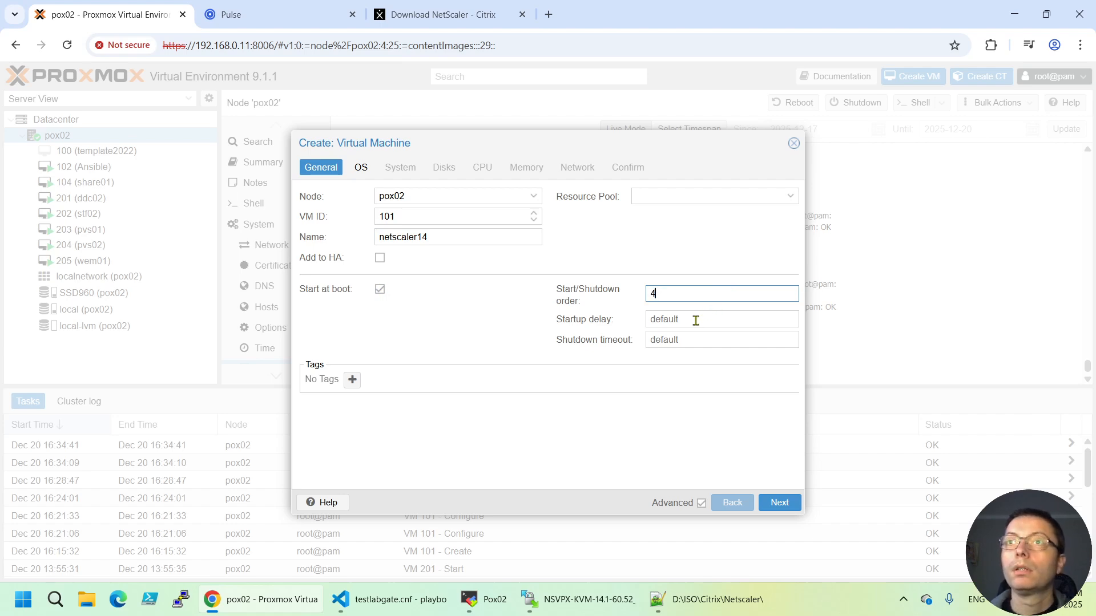
left_click(719, 319)
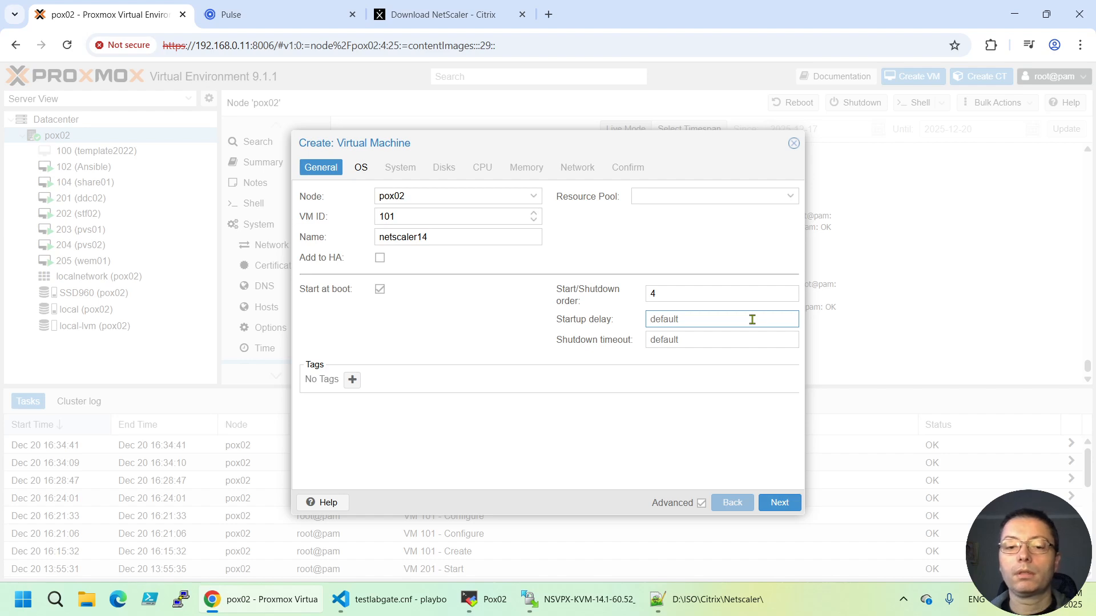
type("30")
left_click(702, 336)
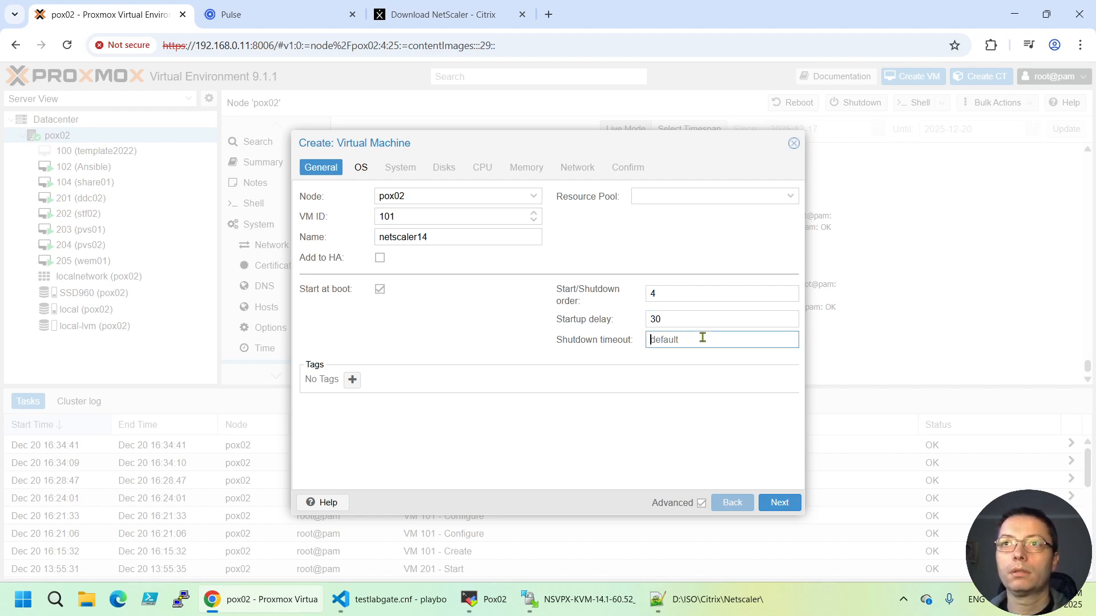
type("30")
left_click(783, 507)
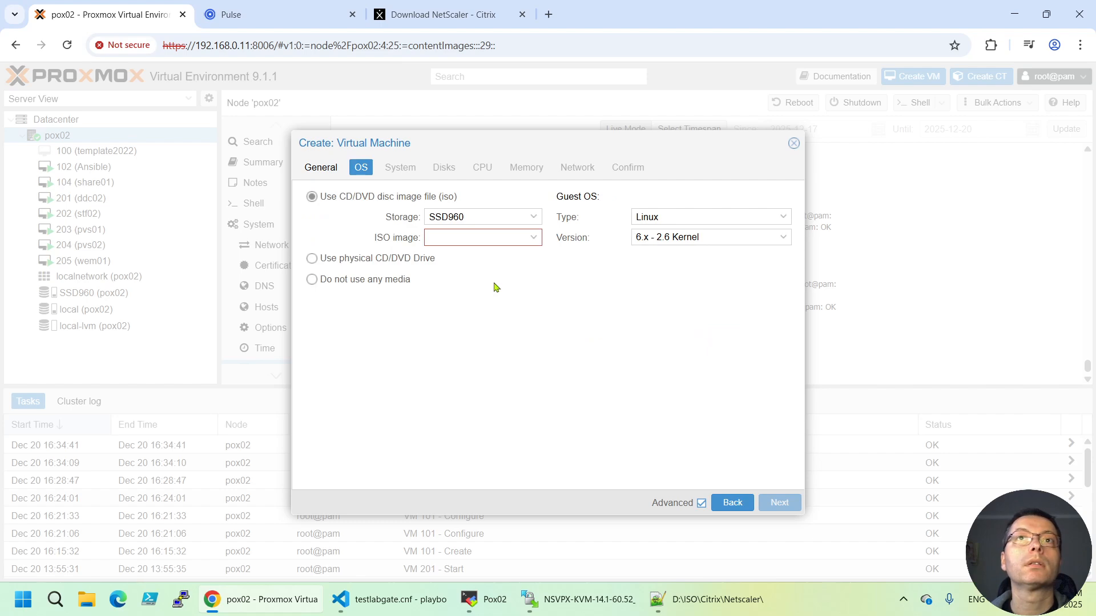
Use no installation media and set guest OS type to Other, keeping the default version
left_click(312, 281)
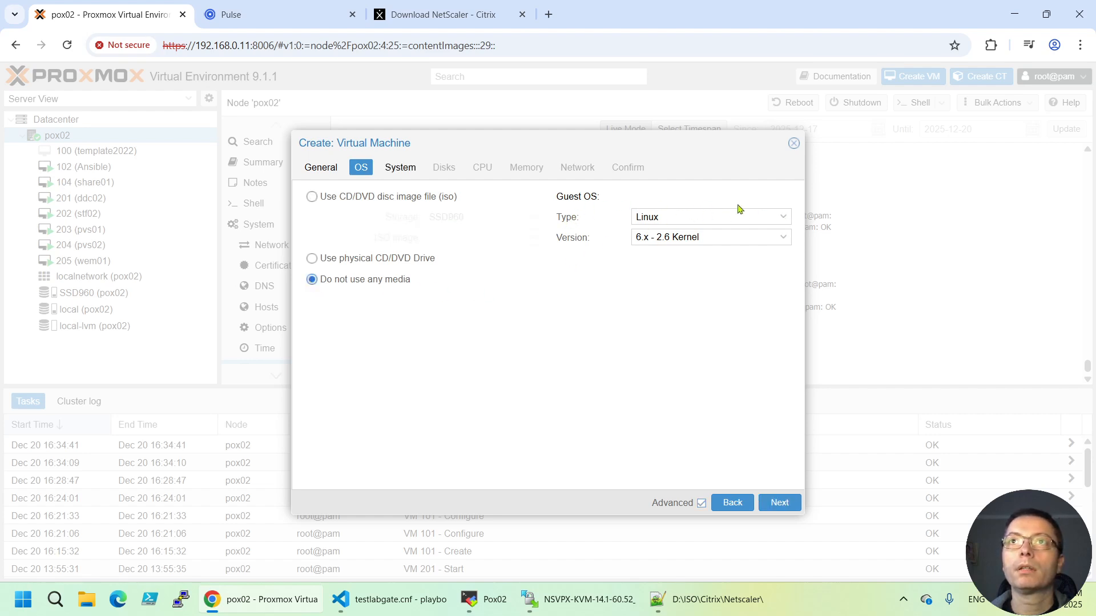
left_click(783, 220)
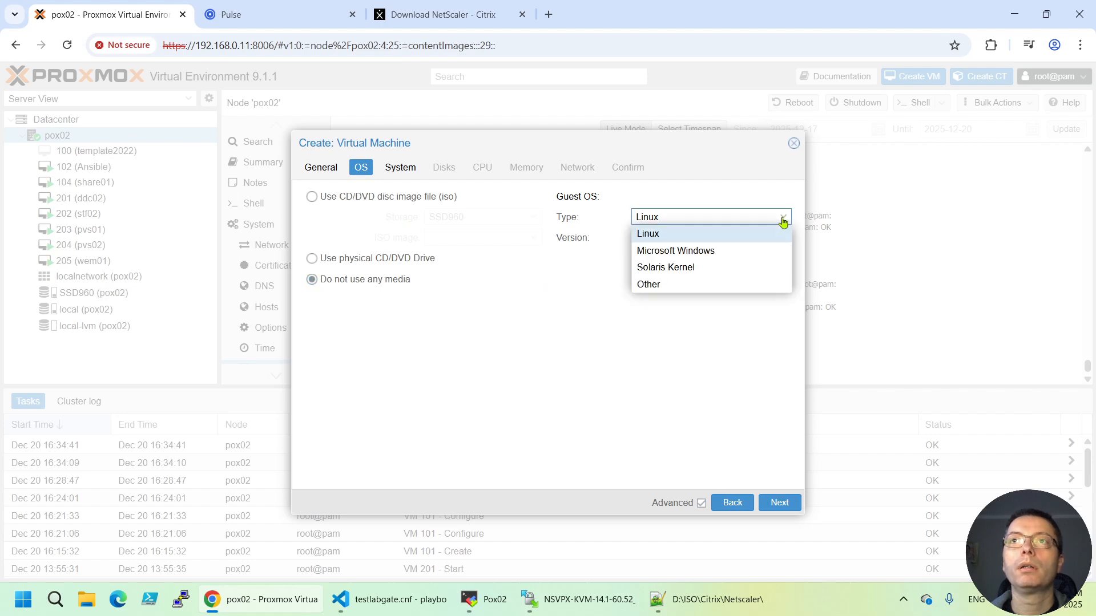
left_click(664, 289)
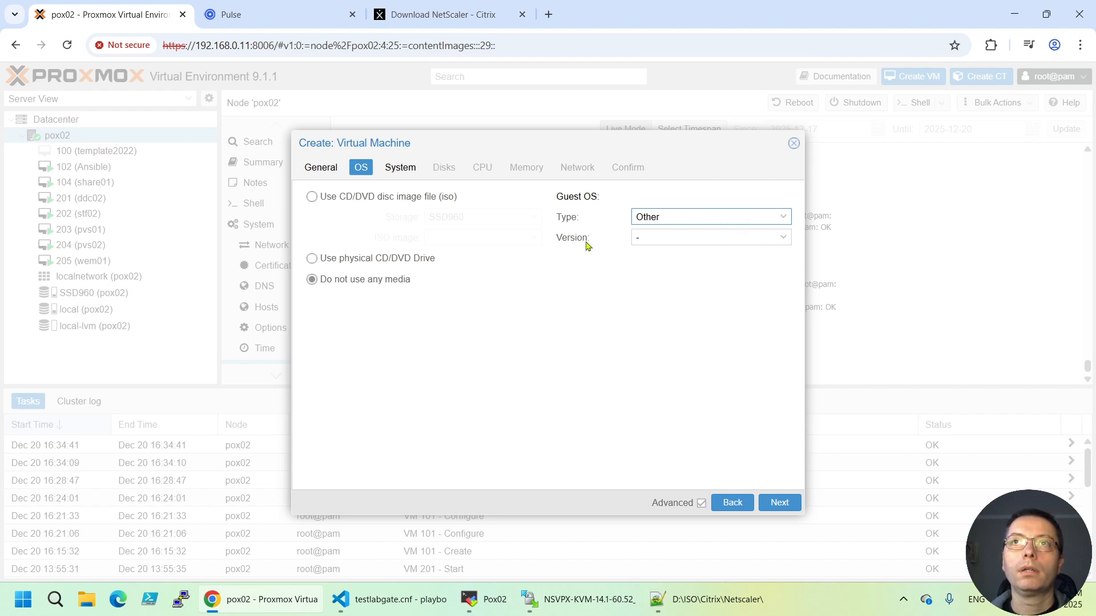
left_click(725, 238)
left_click(656, 306)
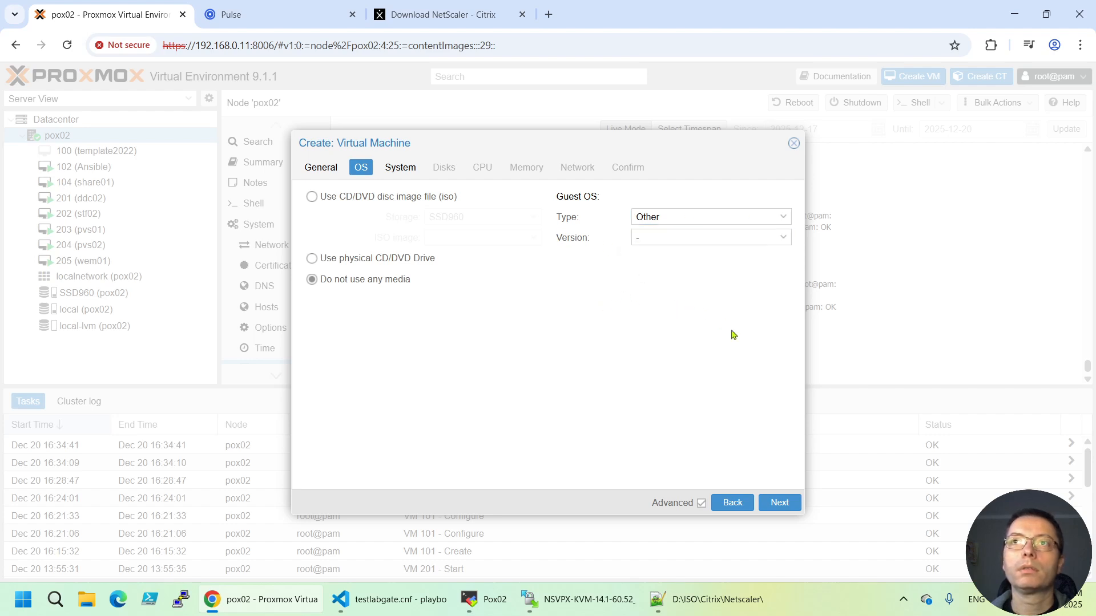
left_click(777, 507)
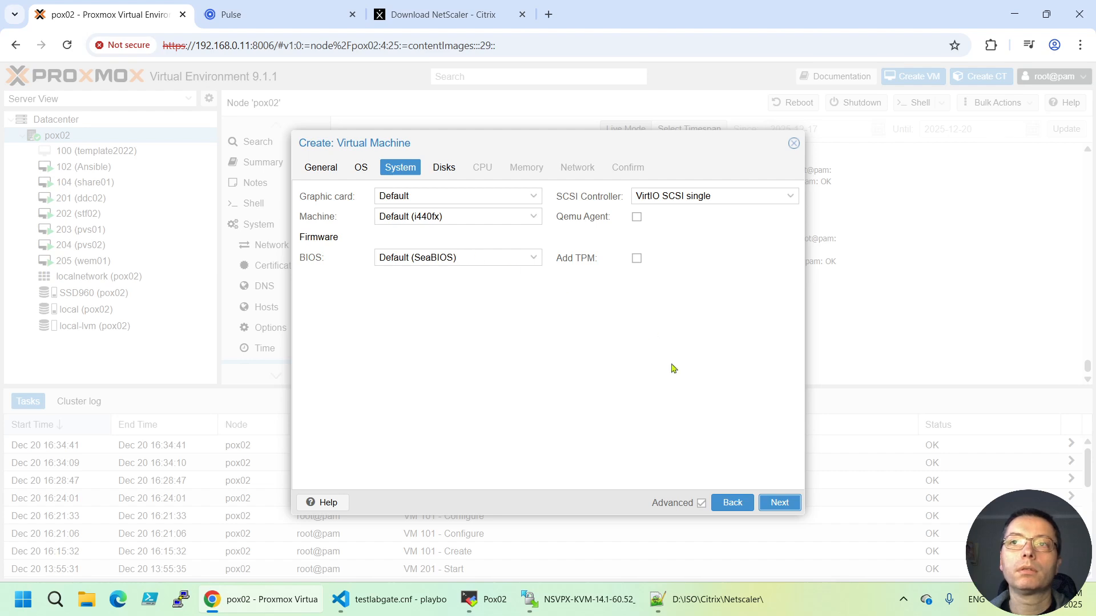
Keep default System settings, check NSVPX-KVM.xml, and delete the default ide0 disk
left_click(779, 502)
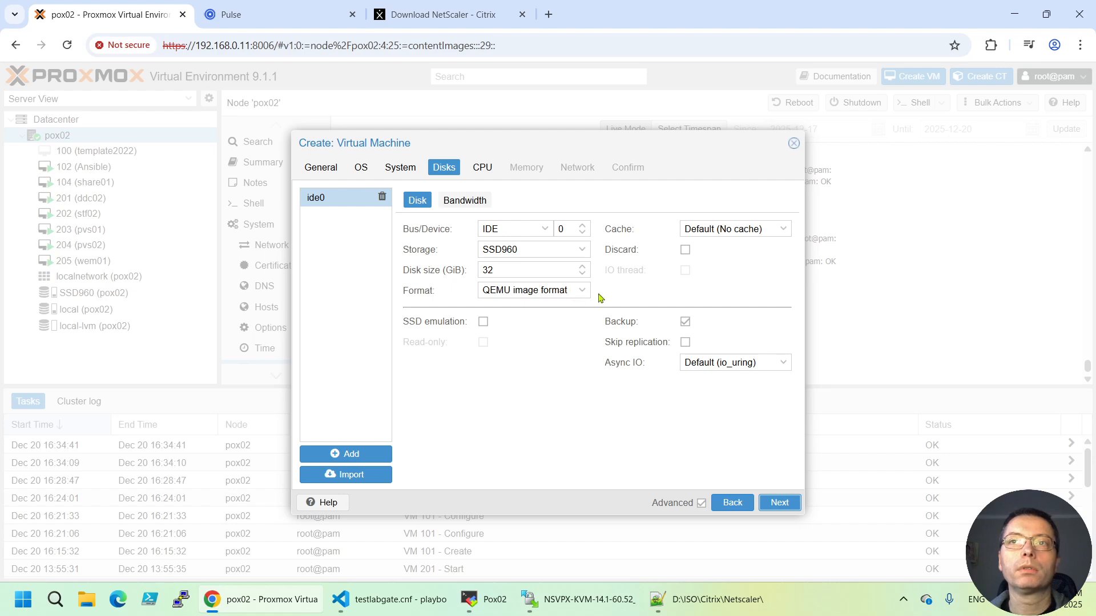
left_click(576, 599)
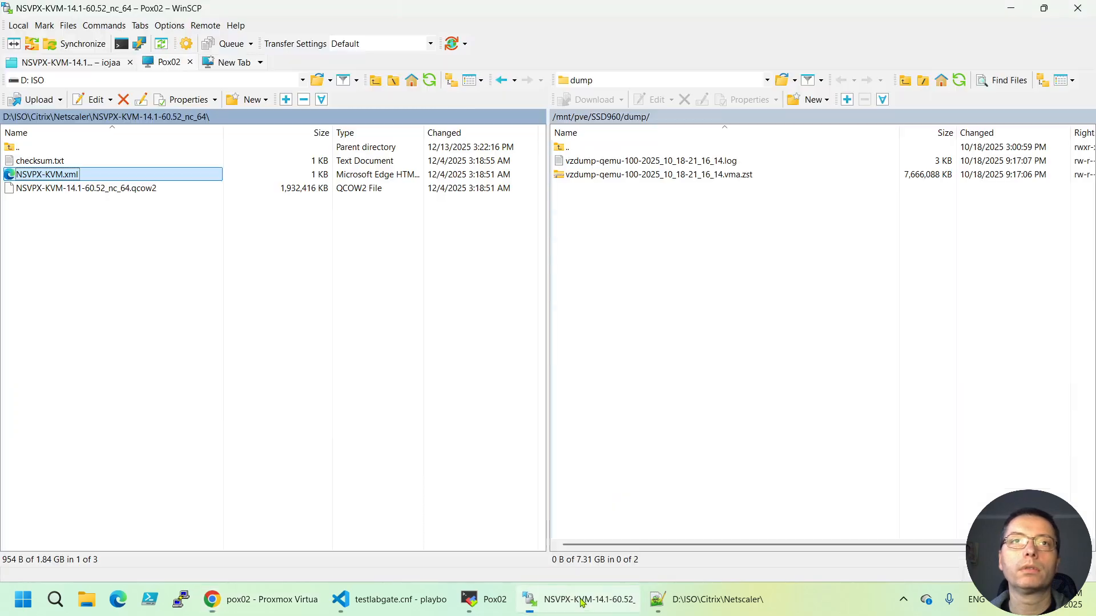
left_click(668, 593)
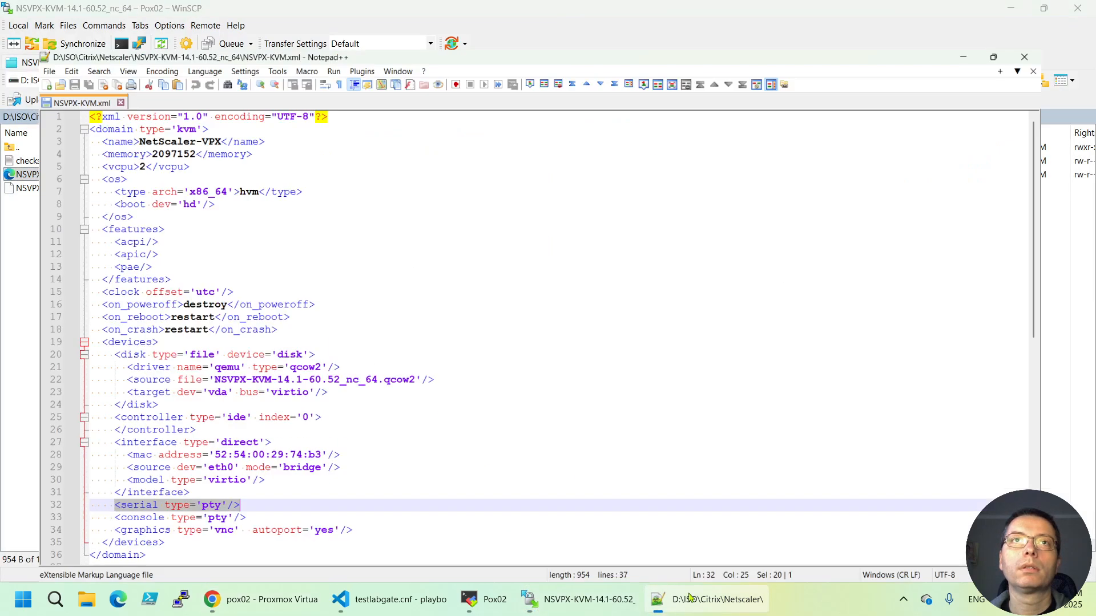
left_click(268, 600)
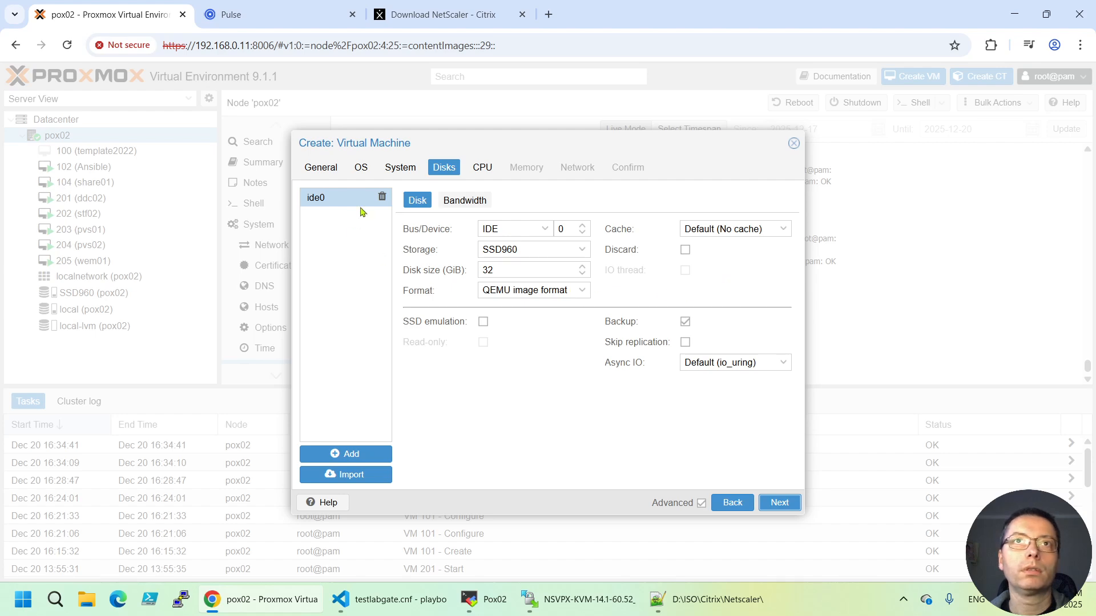
left_click(382, 196)
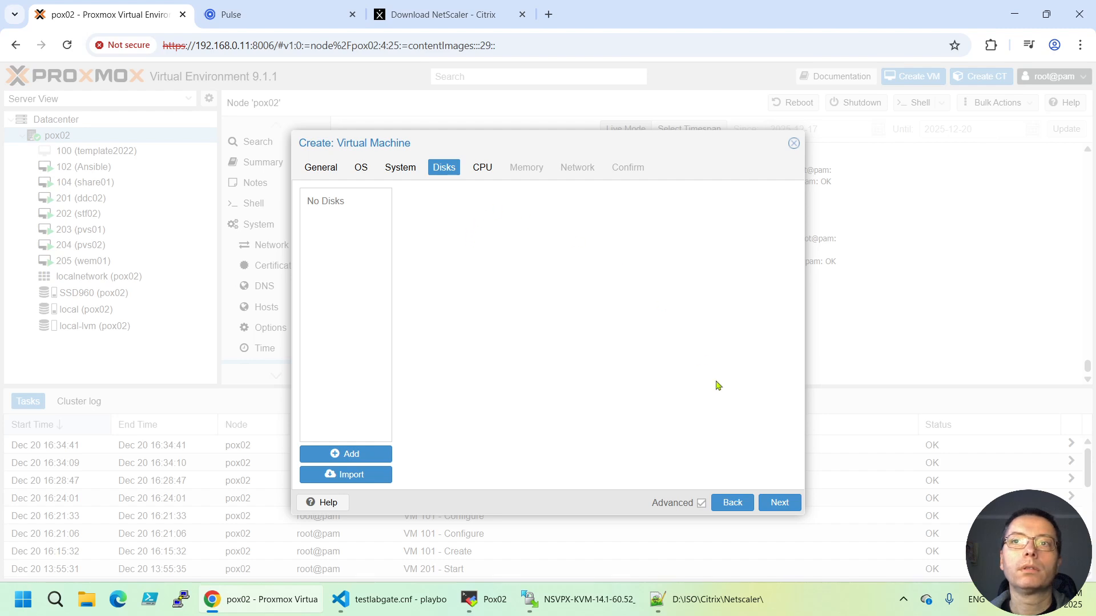
left_click(780, 503)
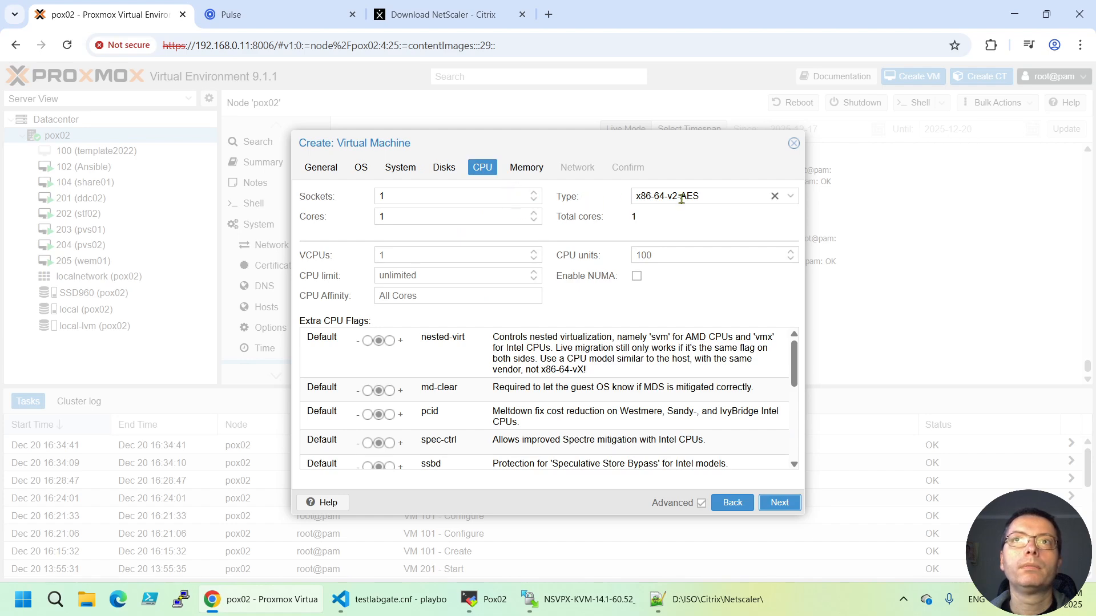
Give the VM 2 CPU cores with CPU type host
left_click(534, 214)
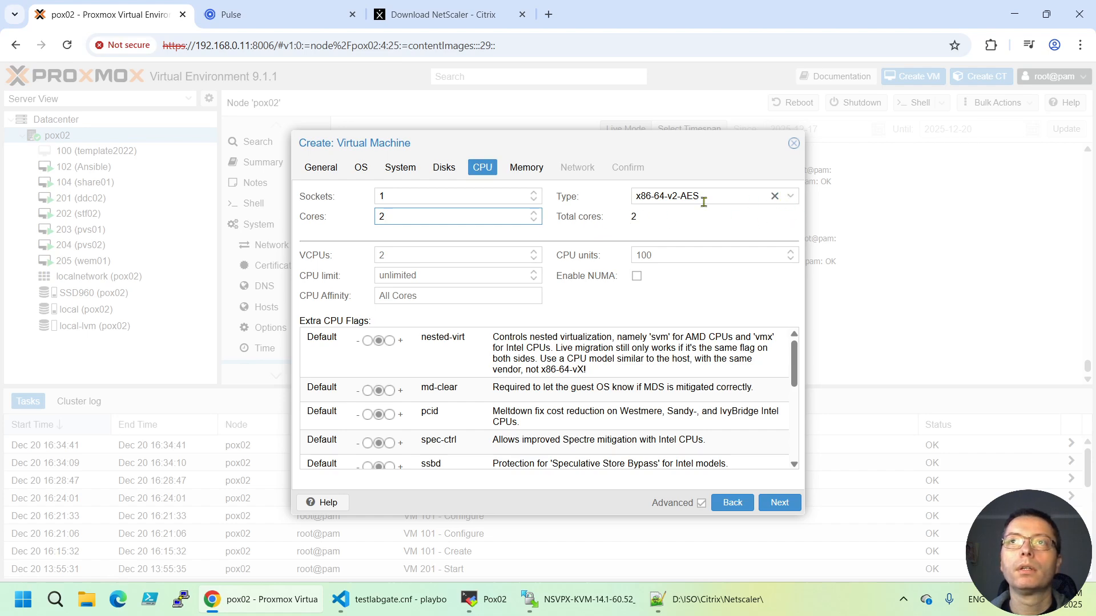
left_click(790, 198)
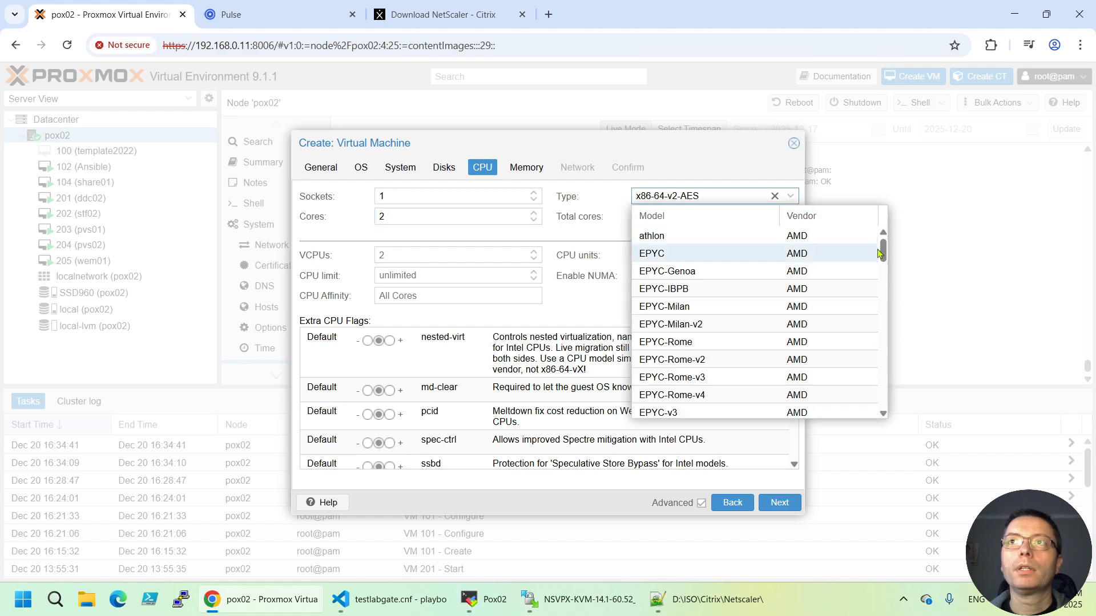
left_click_drag(883, 254, 878, 398)
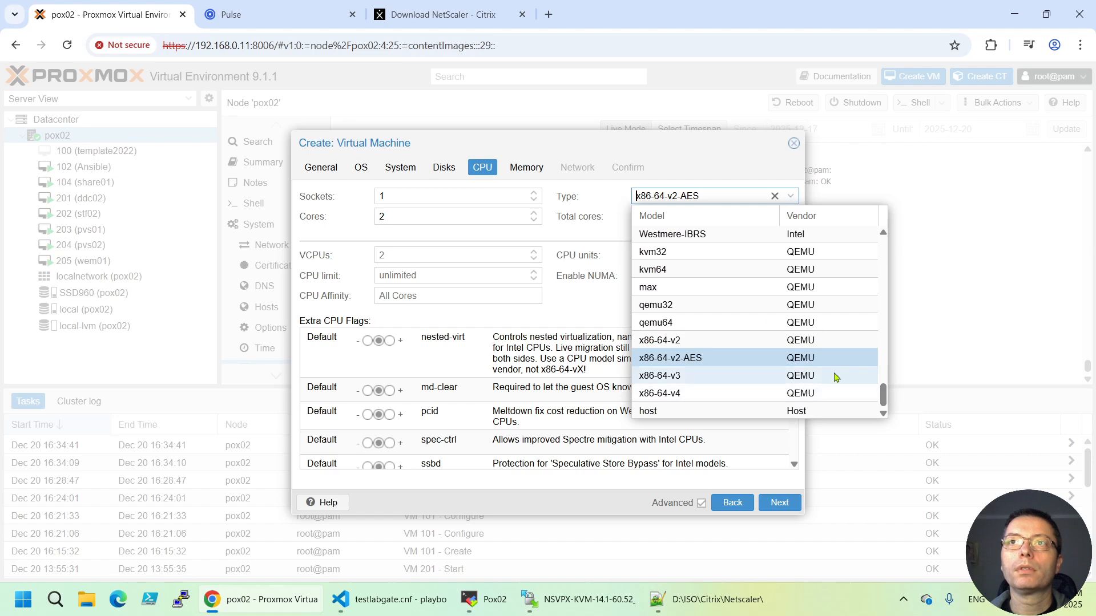
scroll(672, 414, "down", 1)
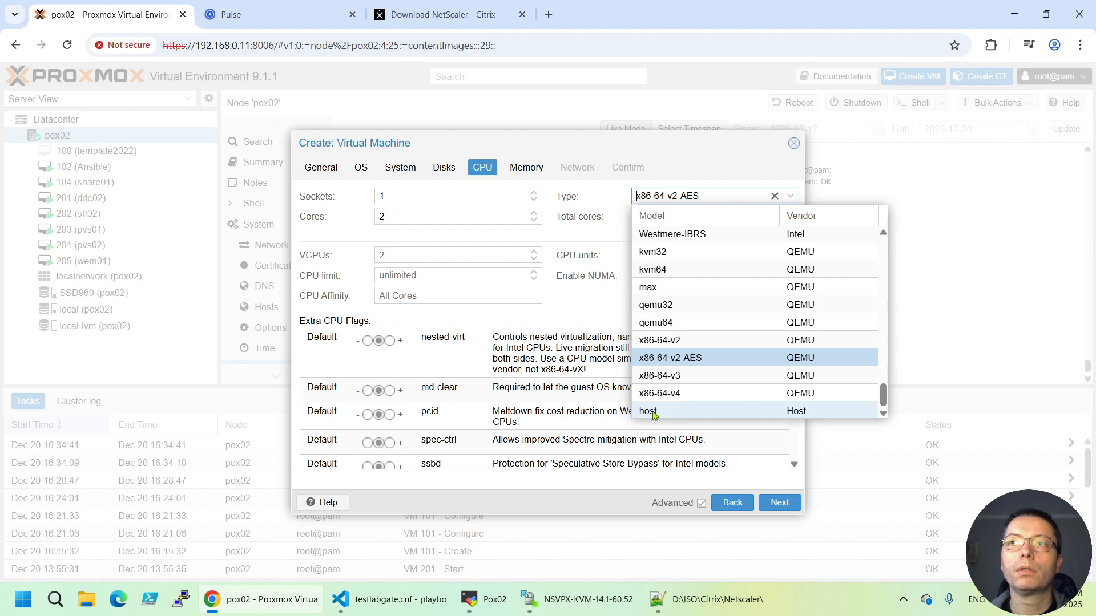
left_click(651, 412)
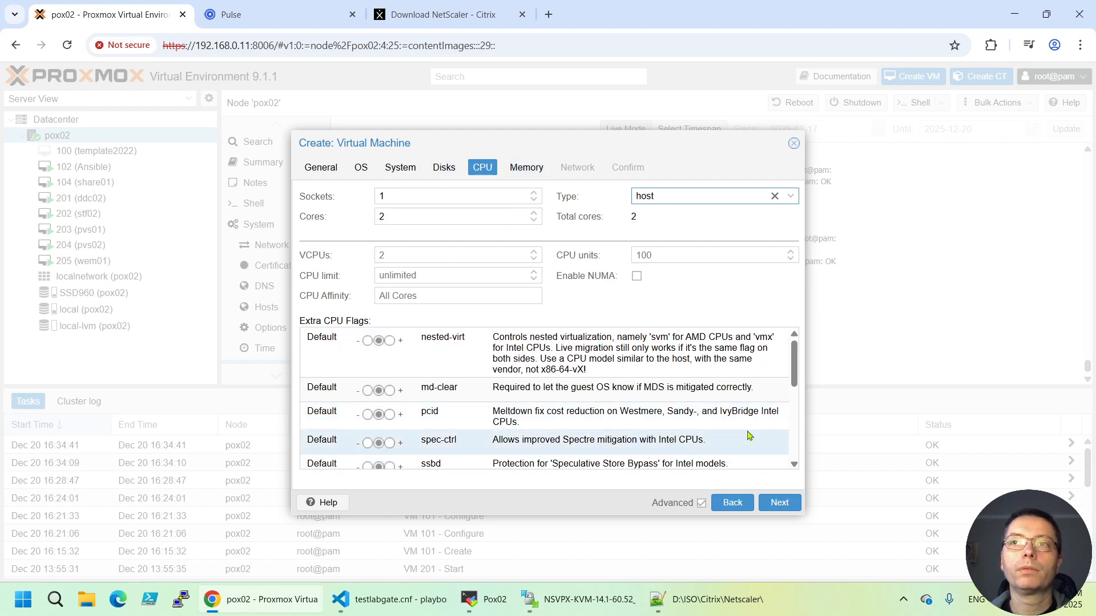
left_click(779, 503)
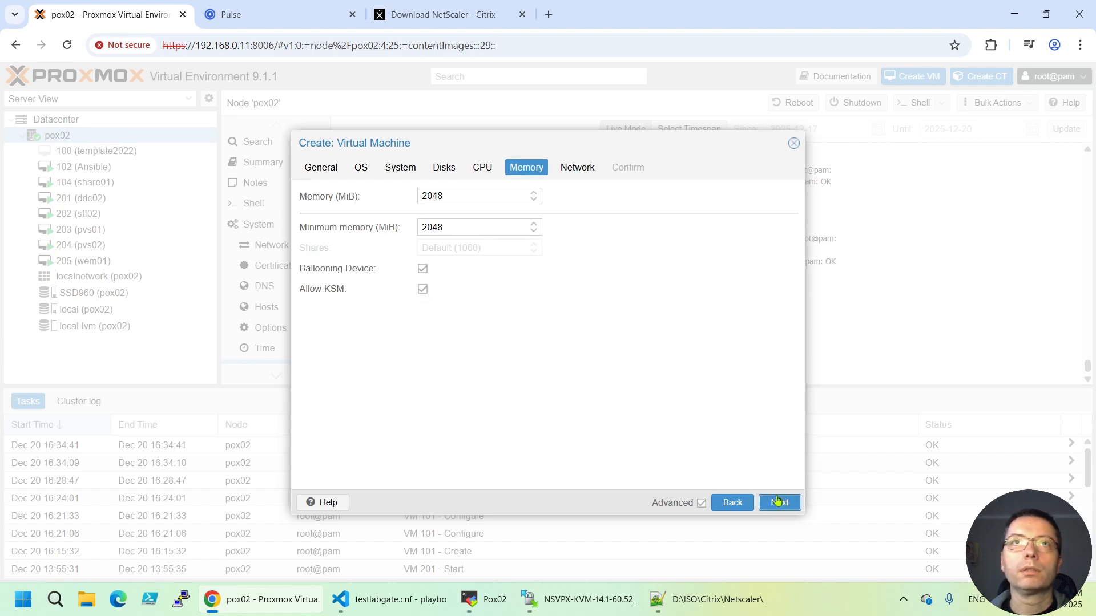
Change the VM memory from 2048 to 4096 MiB
double_click(440, 195)
type("4096")
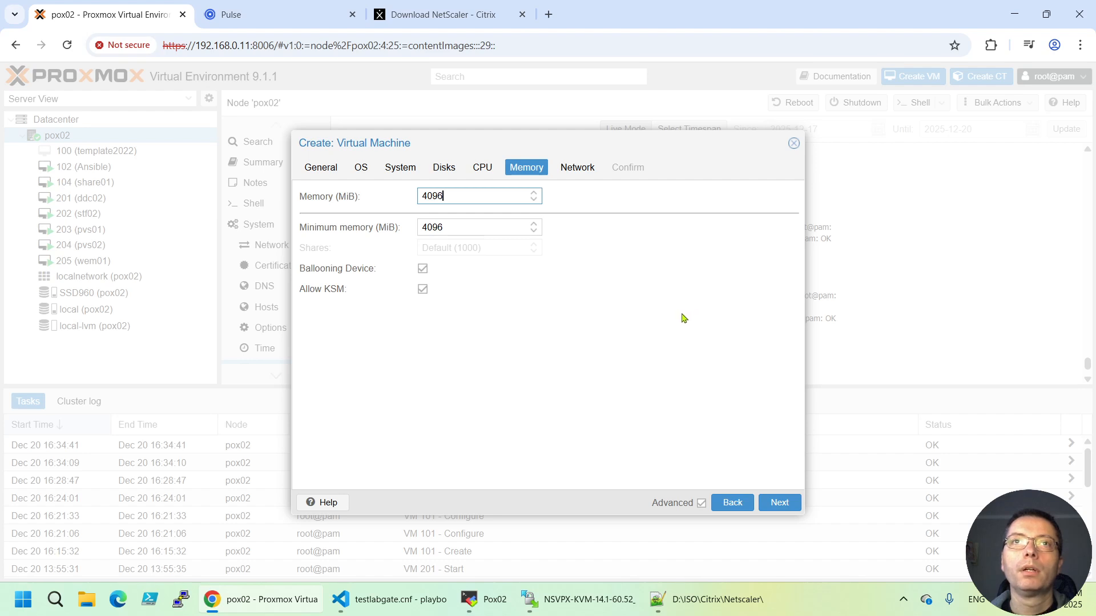
left_click(778, 504)
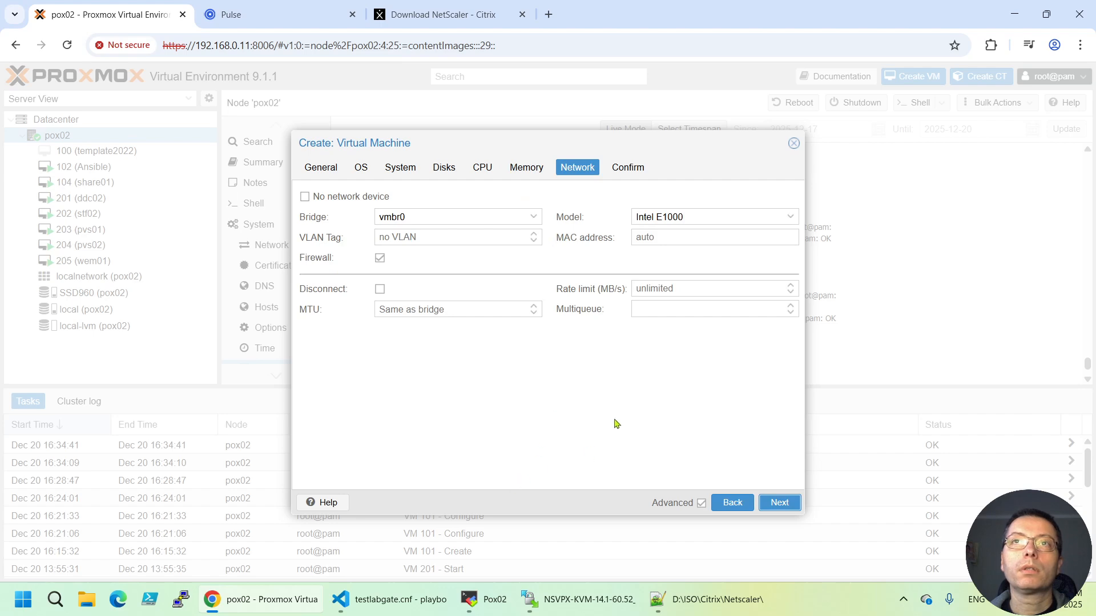
Check the XML's virtio model, then set the network card to VirtIO (paravirtualized)
left_click(691, 602)
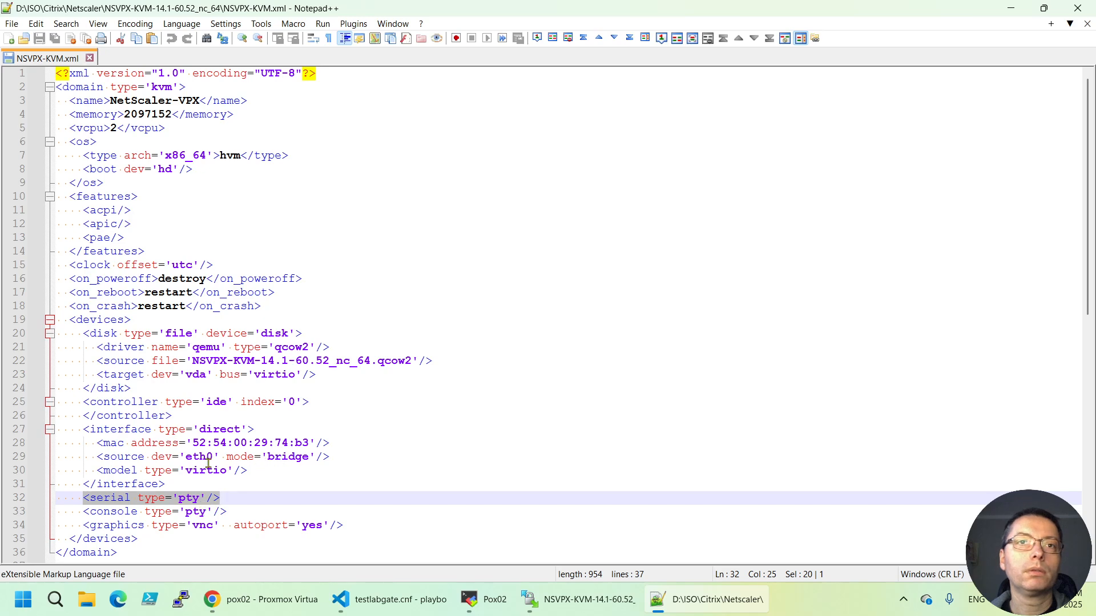
left_click_drag(187, 473, 222, 471)
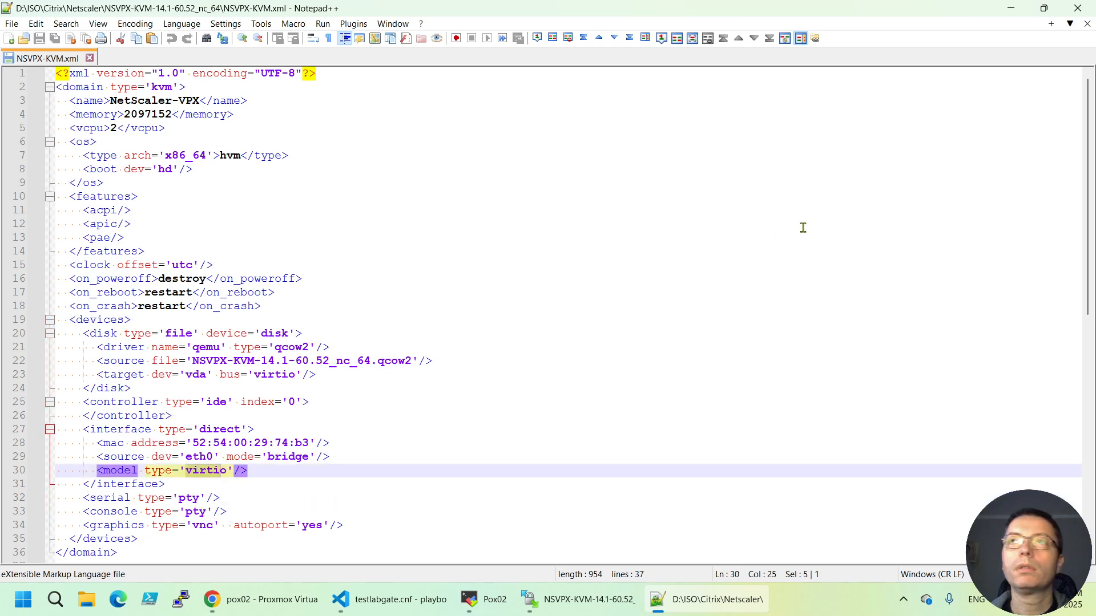
left_click(1019, 9)
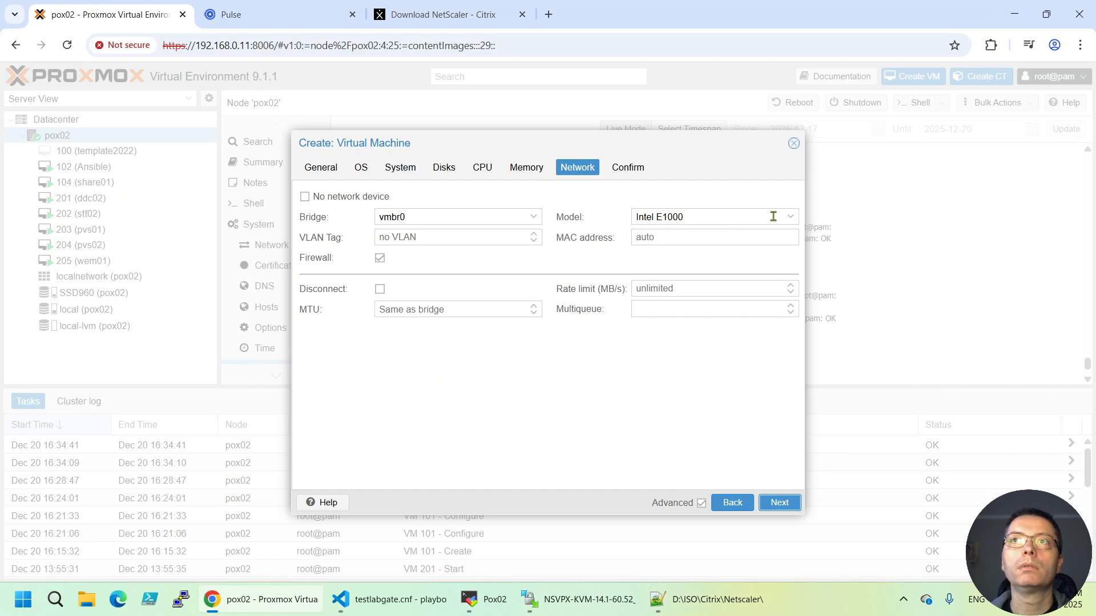
left_click(790, 222)
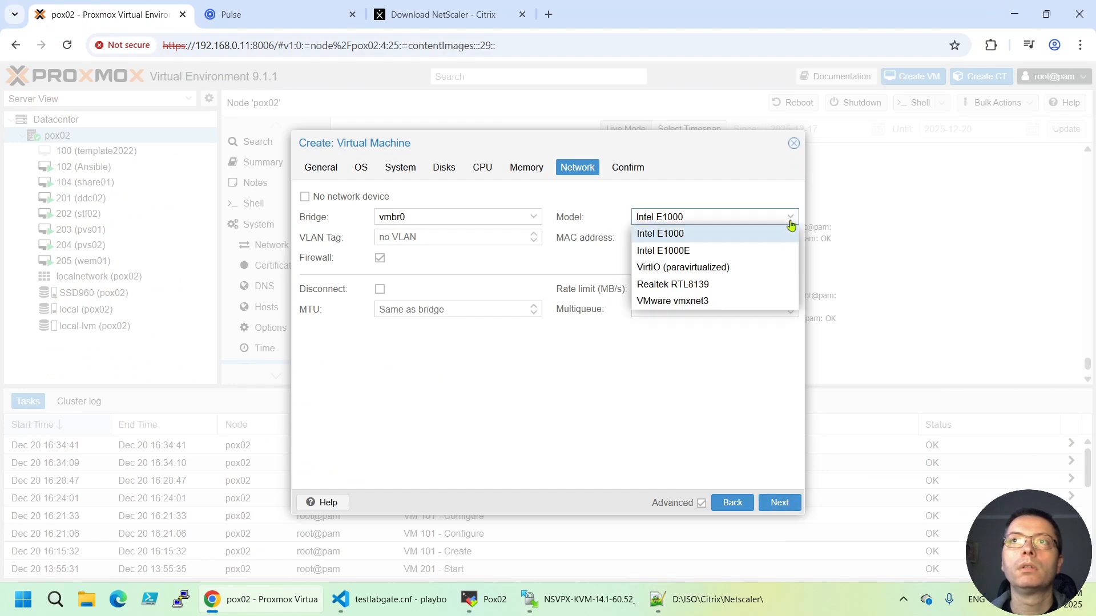
left_click(676, 267)
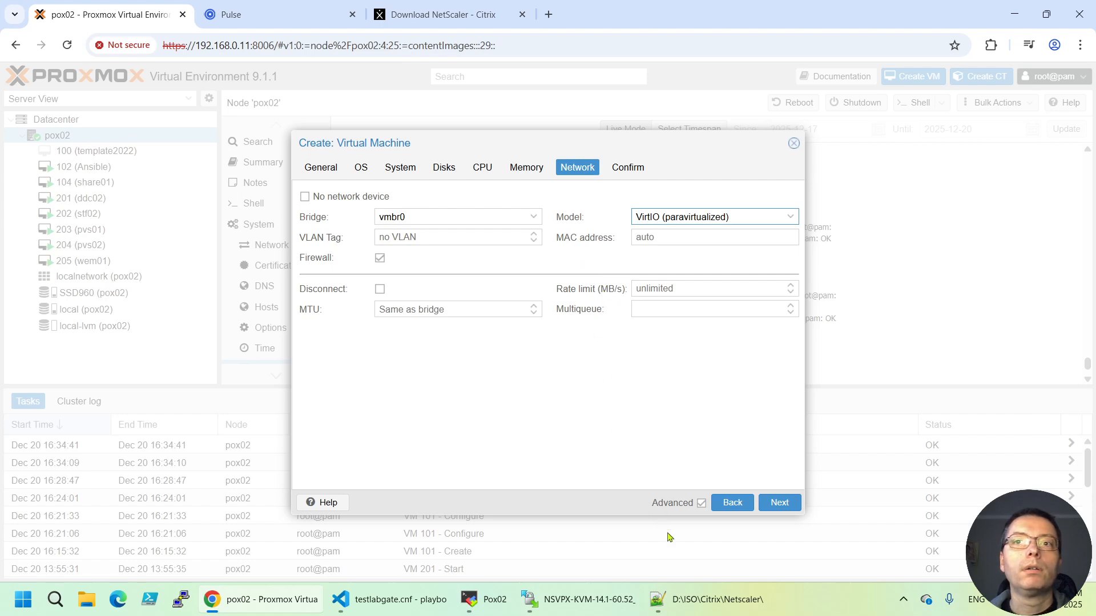
Check the MAC address in NSVPX-KVM.xml and keep the network bridge on vmbr0
left_click(683, 606)
left_click_drag(193, 444, 311, 444)
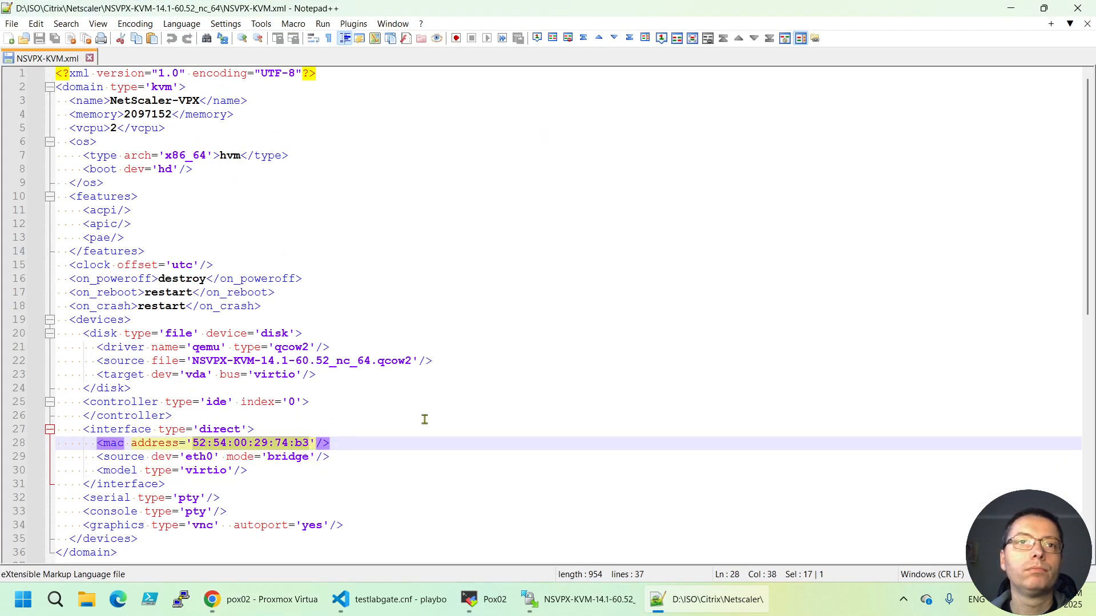
left_click(1012, 9)
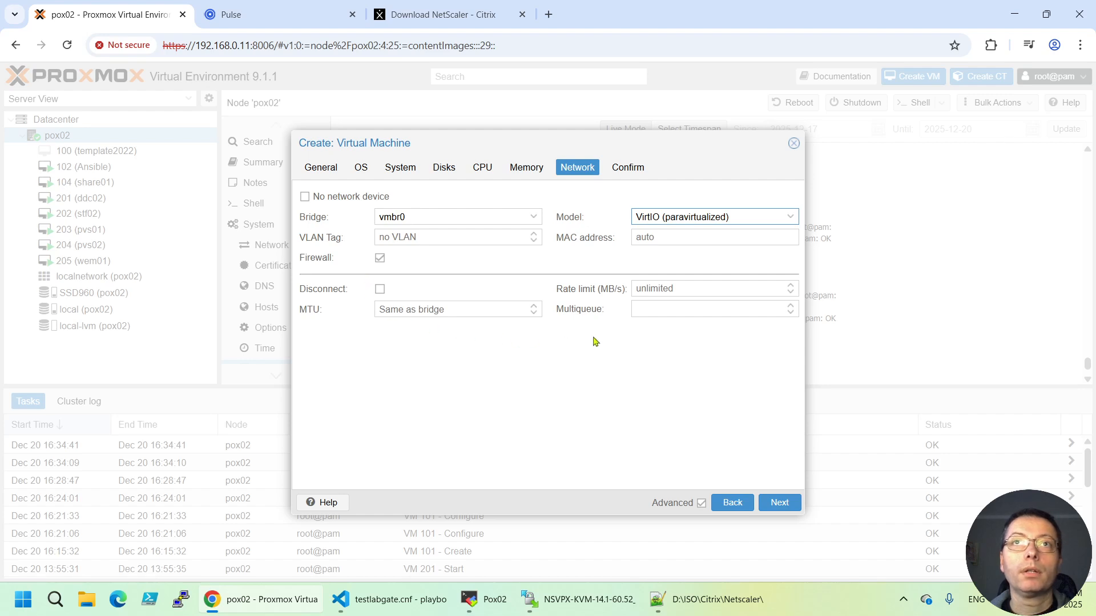
left_click(534, 217)
left_click(565, 208)
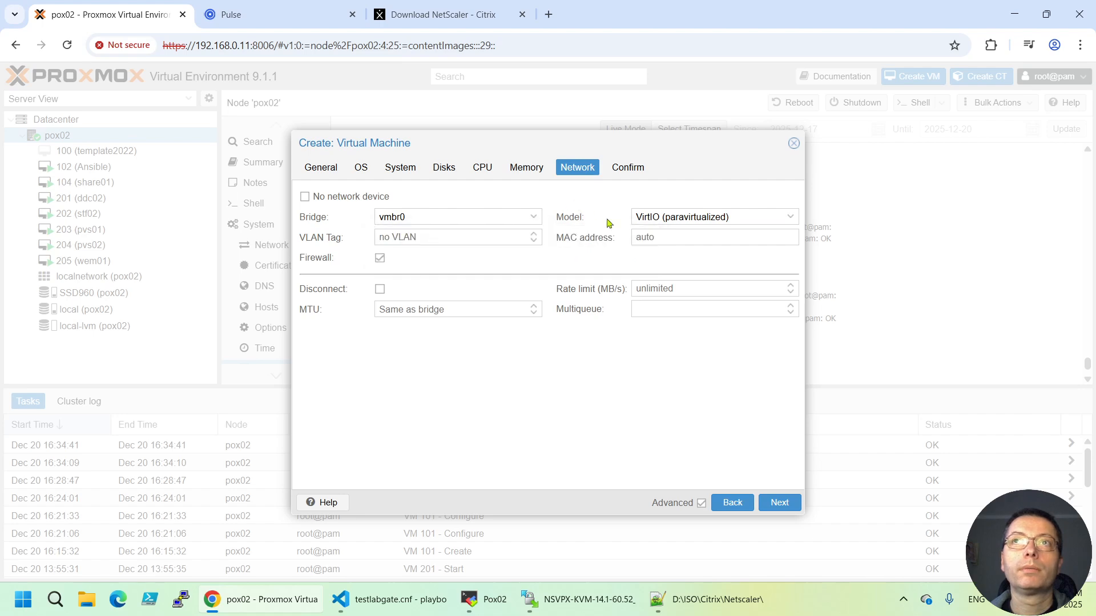
left_click(779, 502)
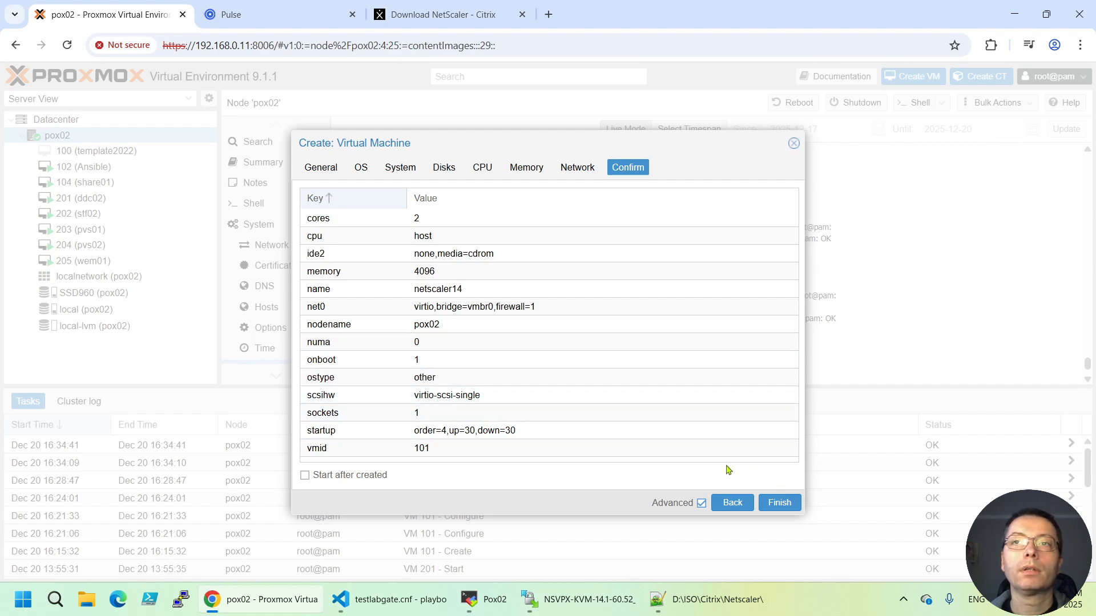
Finish creating VM 101 netscaler14 and open its page from the Server View
left_click(783, 502)
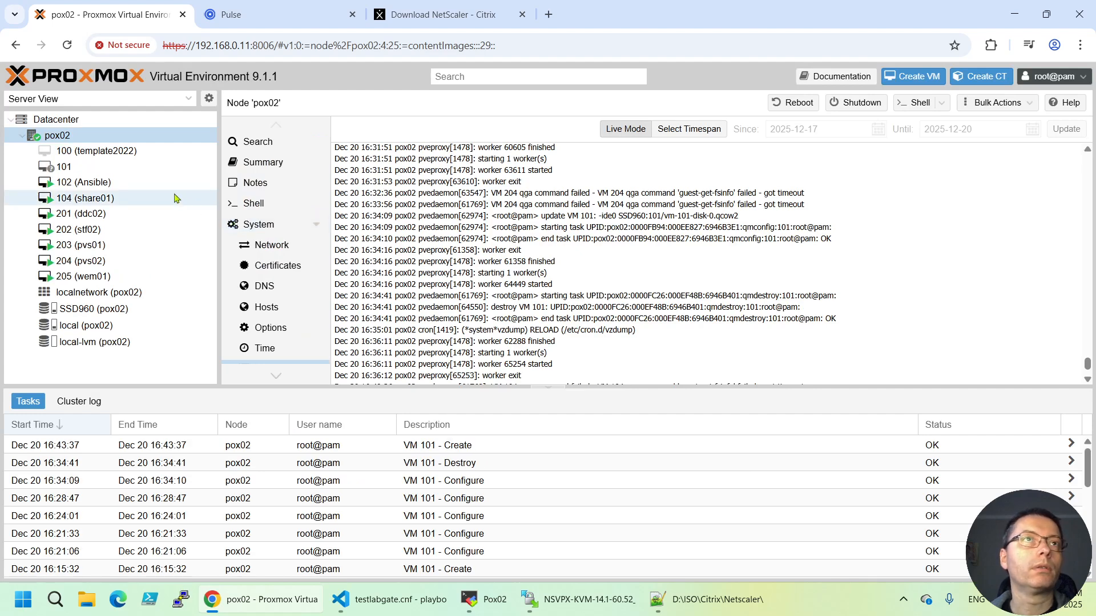
left_click(84, 167)
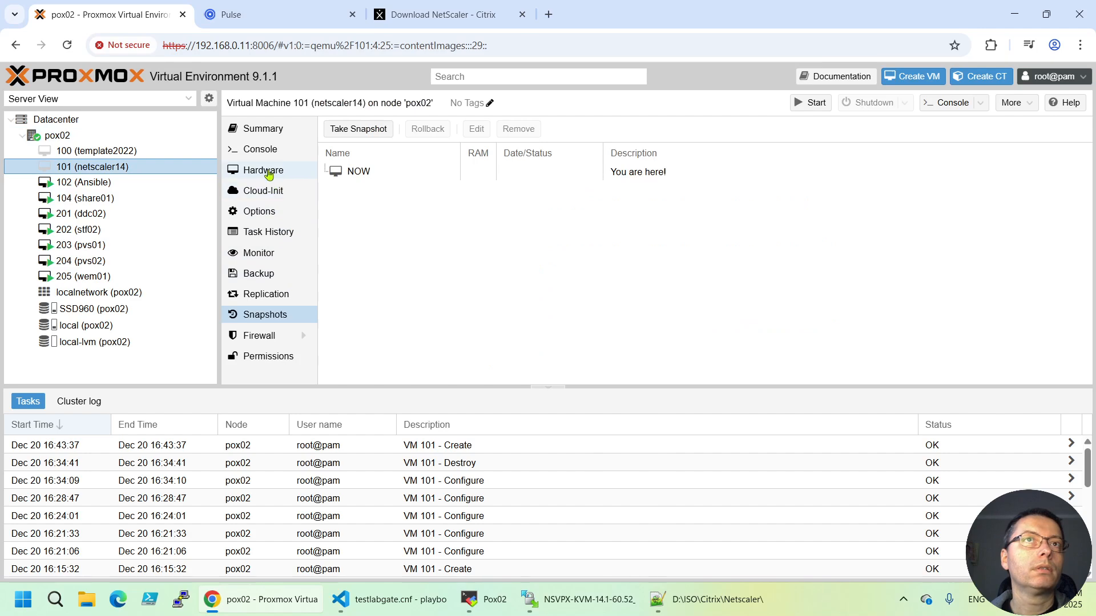
Add a socket serial port, serial0, to VM 101 netscaler14's hardware
left_click(263, 169)
left_click(361, 133)
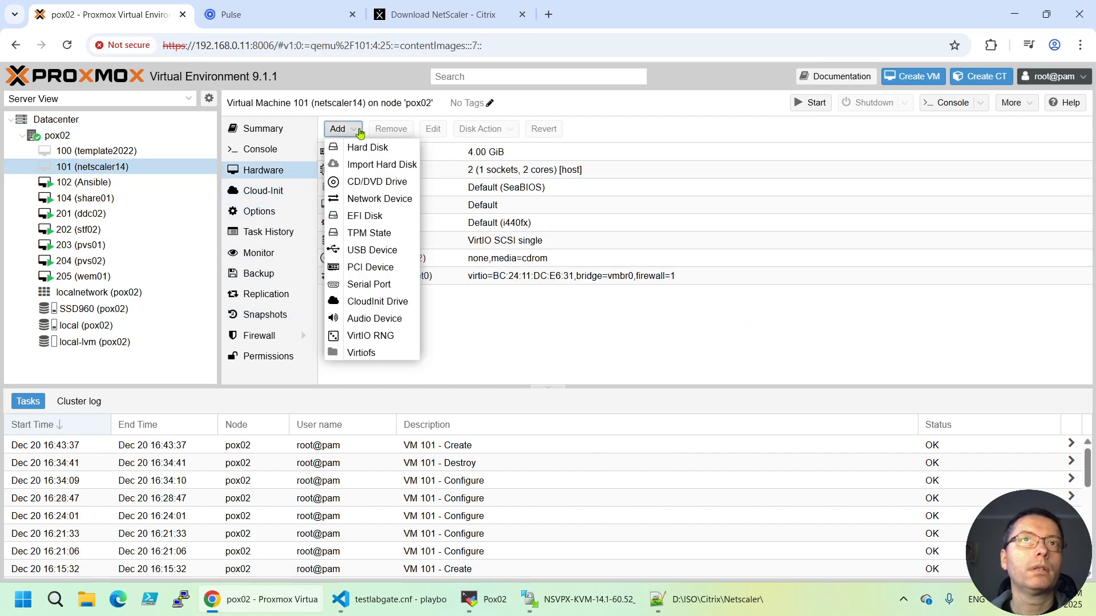
left_click(369, 285)
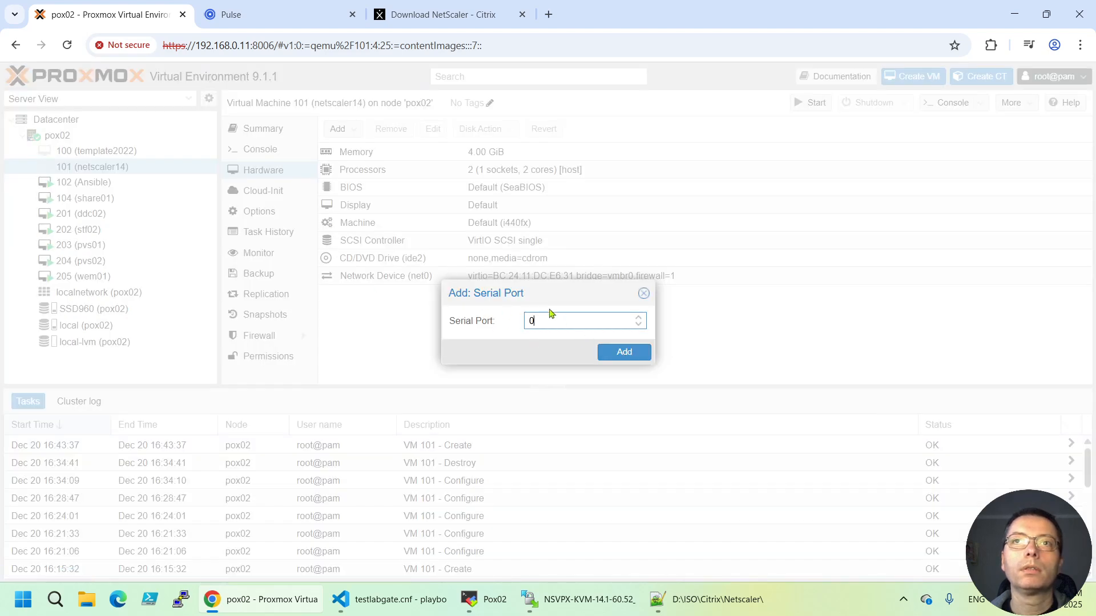
left_click(624, 352)
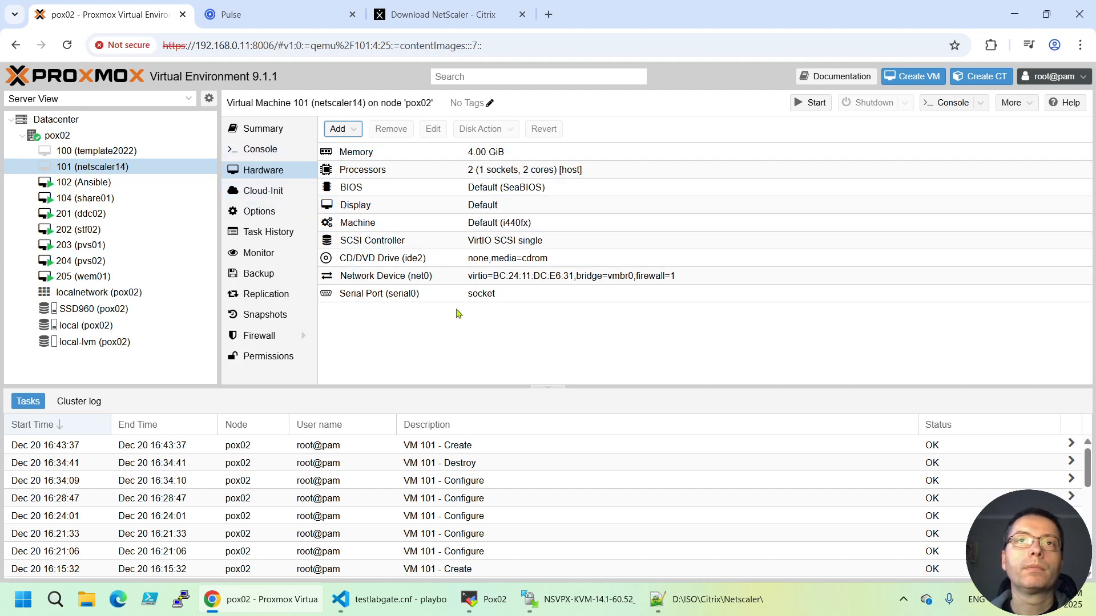
left_click(386, 317)
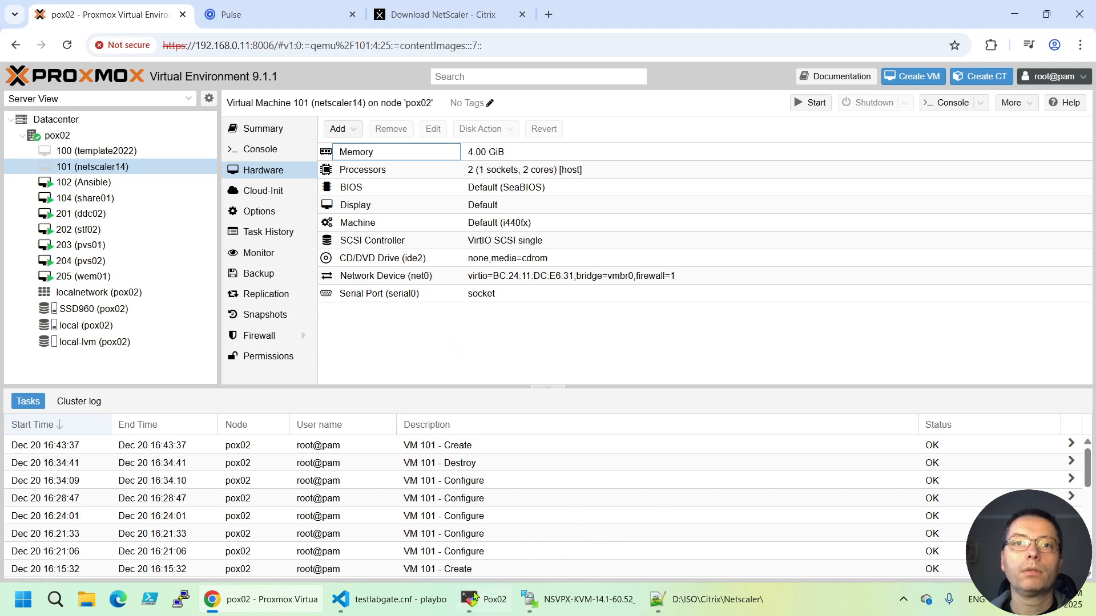
Drag NSVPX-KVM-14.1-60.52_nc_64.qcow2 in WinSCP onto the remote /mnt/pve/SSD960/dump/ folder to upload it
mouse_move(443, 609)
mouse_move(484, 612)
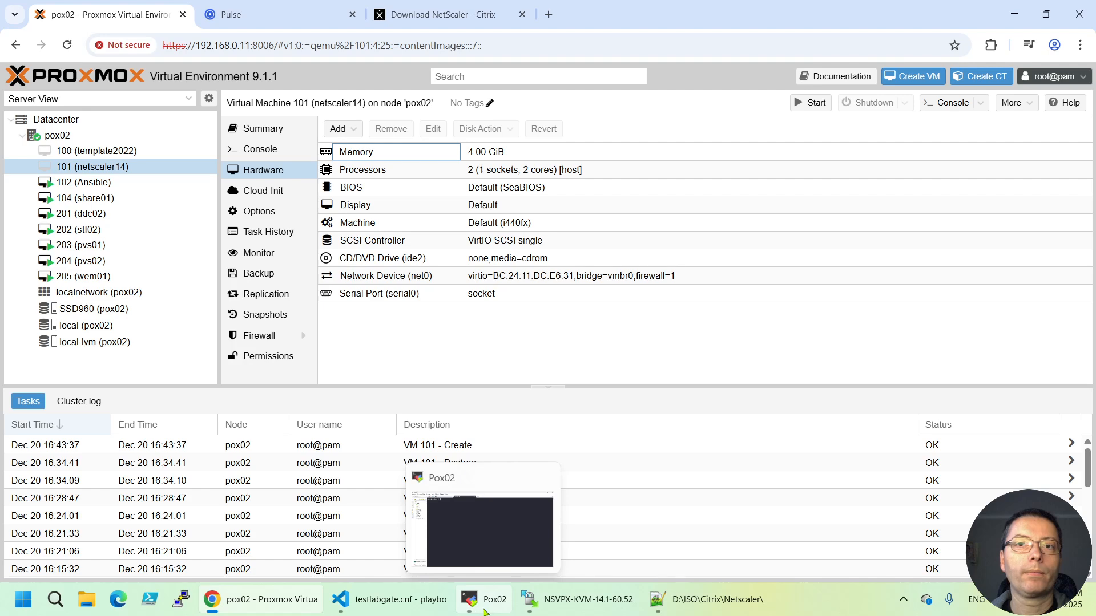
left_click(589, 606)
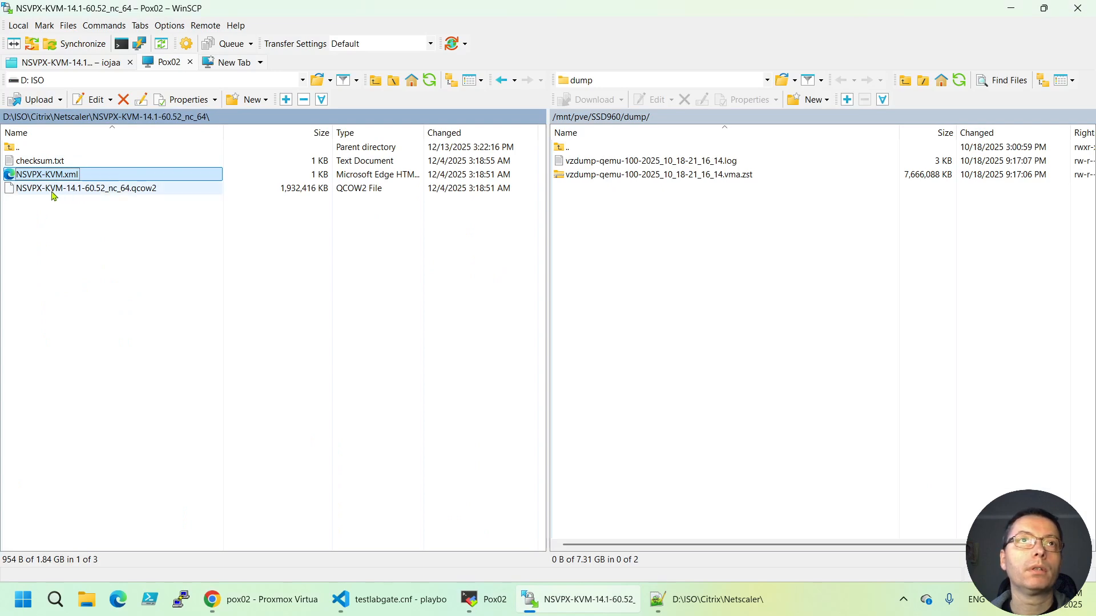
left_click(57, 224)
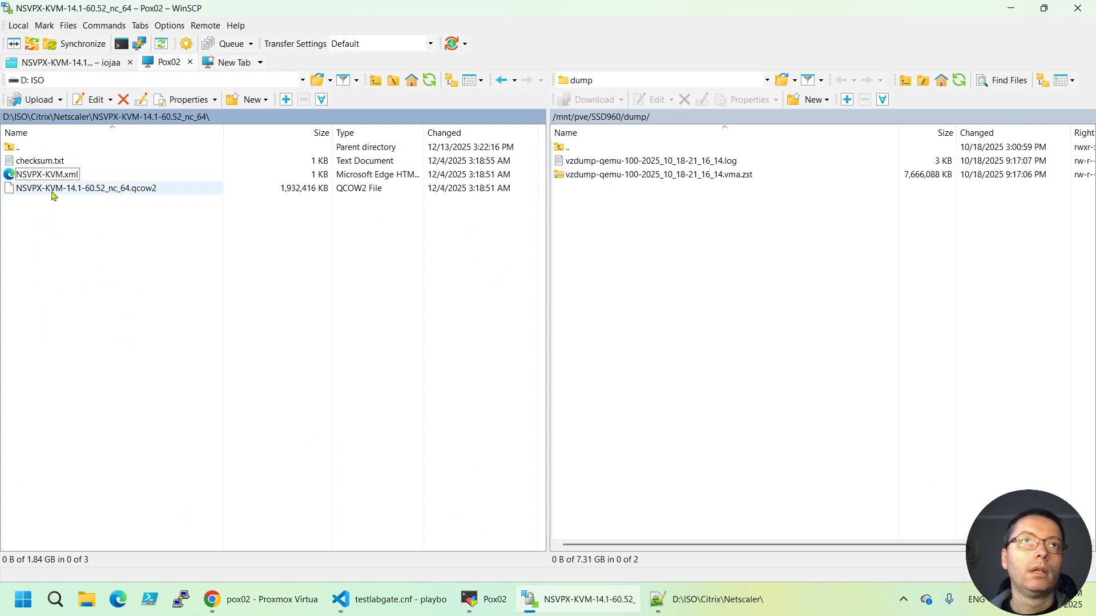
left_click(53, 196)
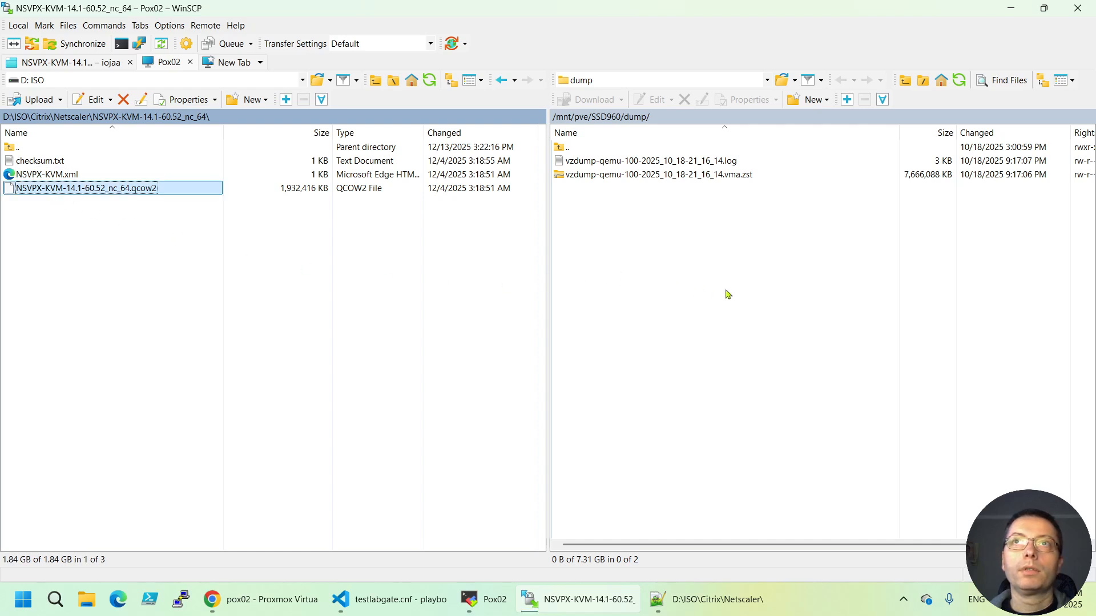
left_click_drag(52, 190, 725, 290)
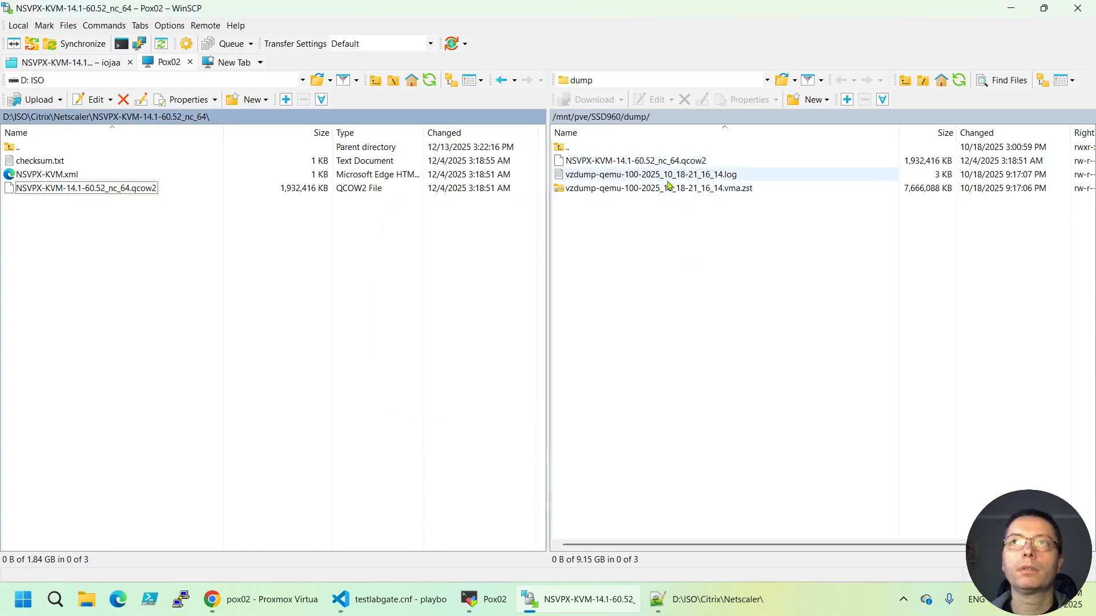
left_click(484, 599)
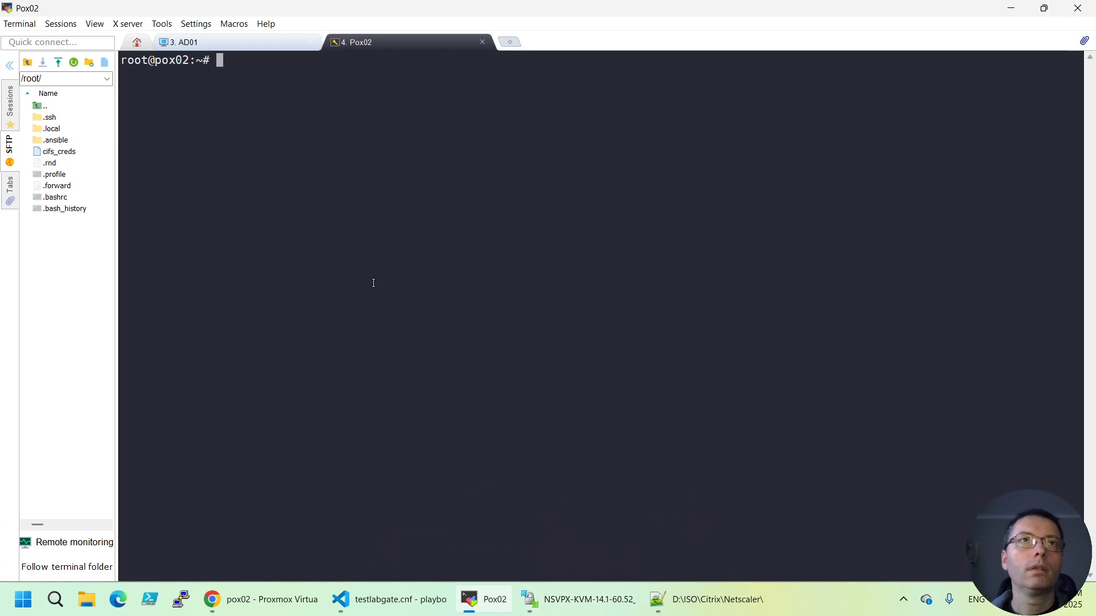
List /mnt/pve/SSD960/dump/ filtered with 'grep NS' to confirm the qcow2 image arrived
type("l")
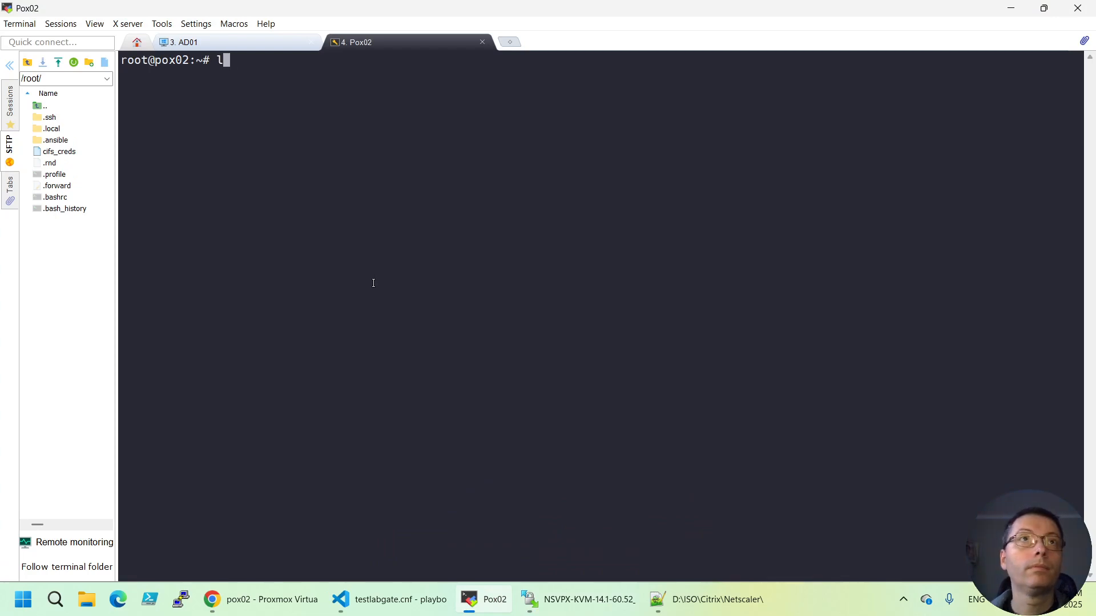
type("s /")
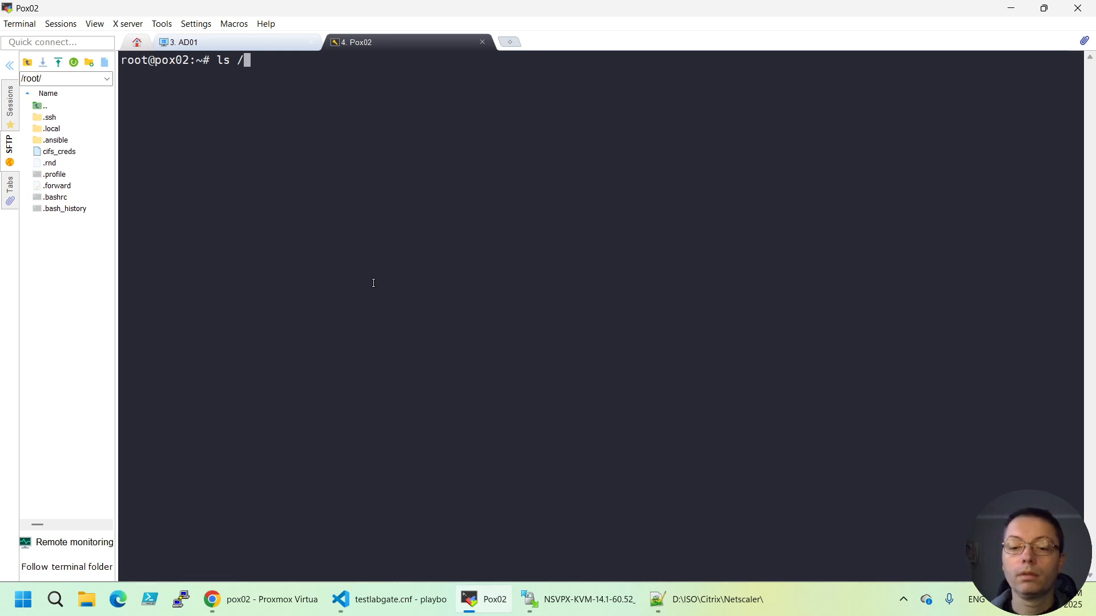
type("mnt/")
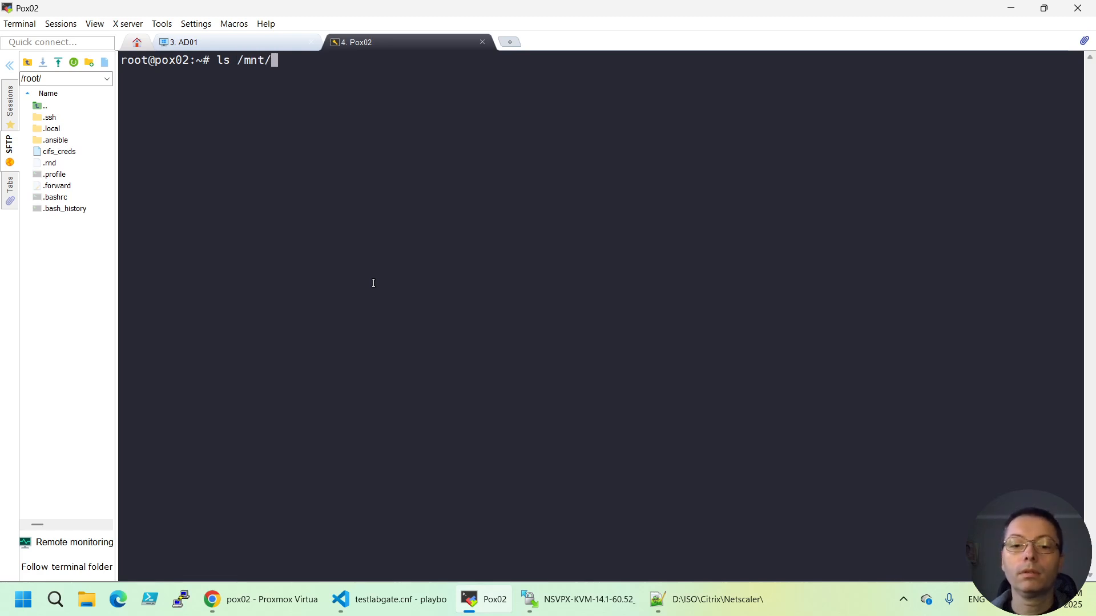
type("pve/SS")
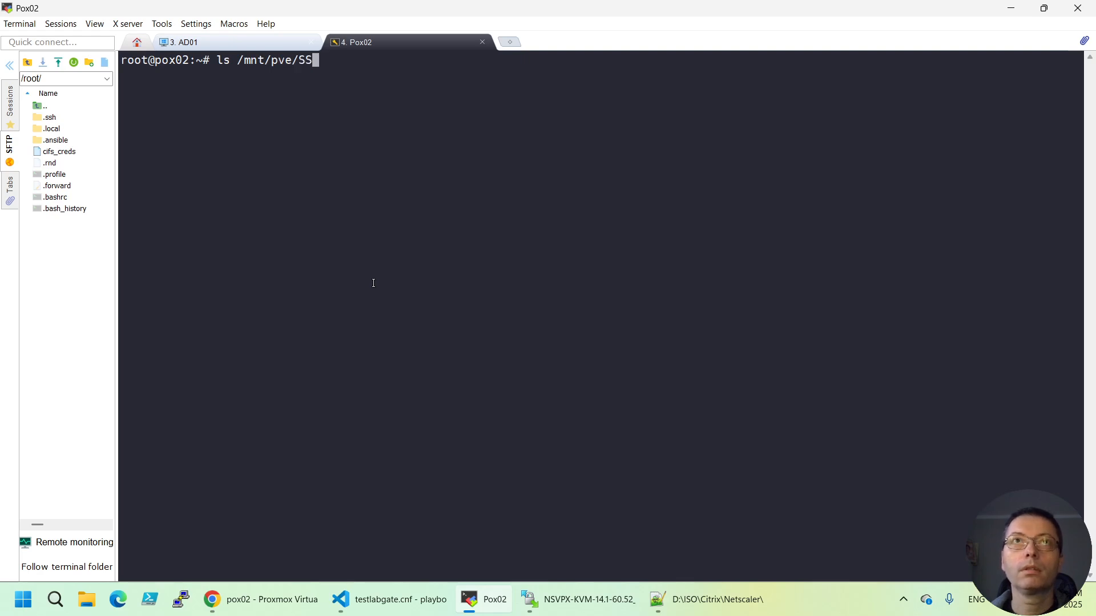
key("Tab")
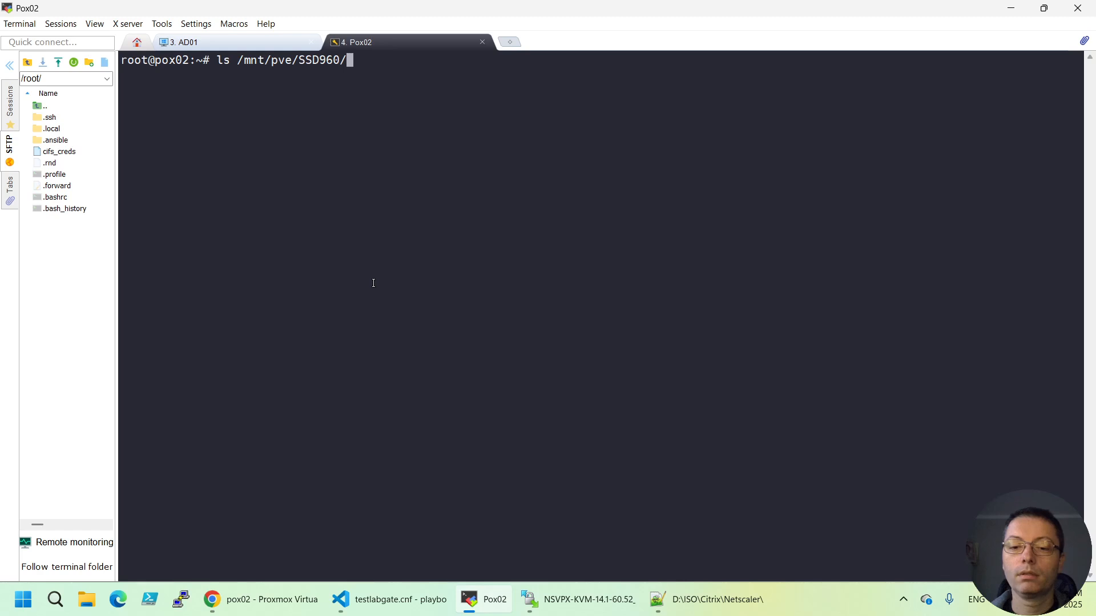
type("du")
key("Tab")
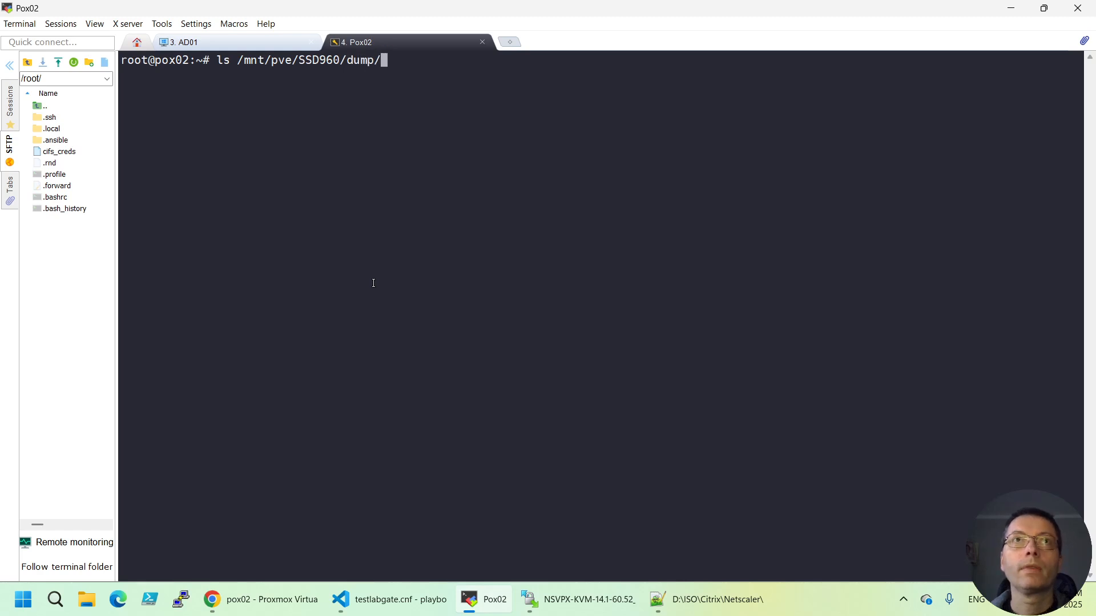
key("Return")
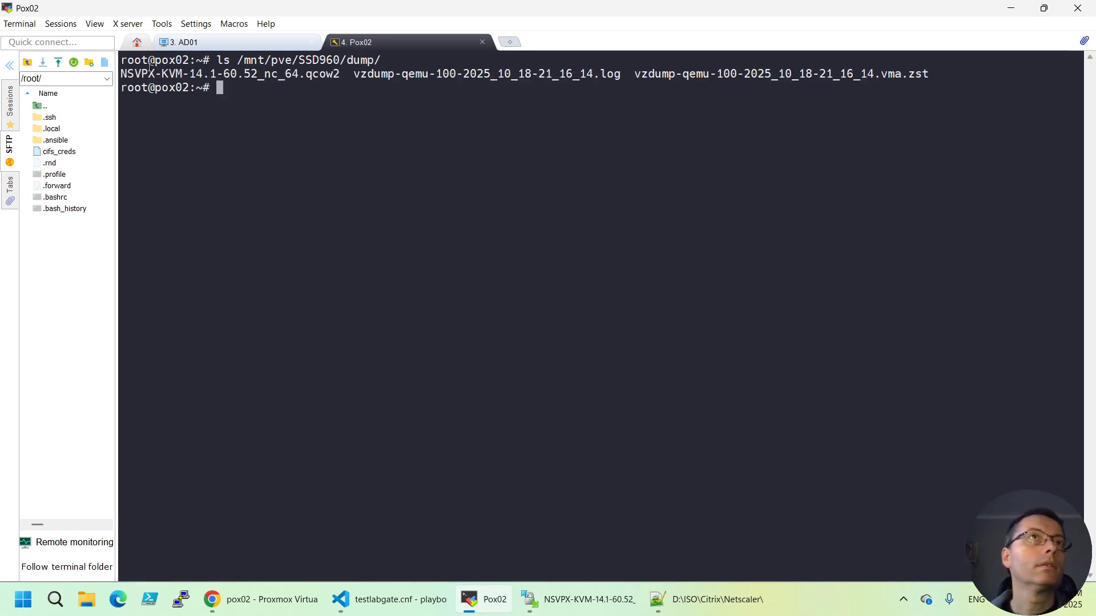
key("Up")
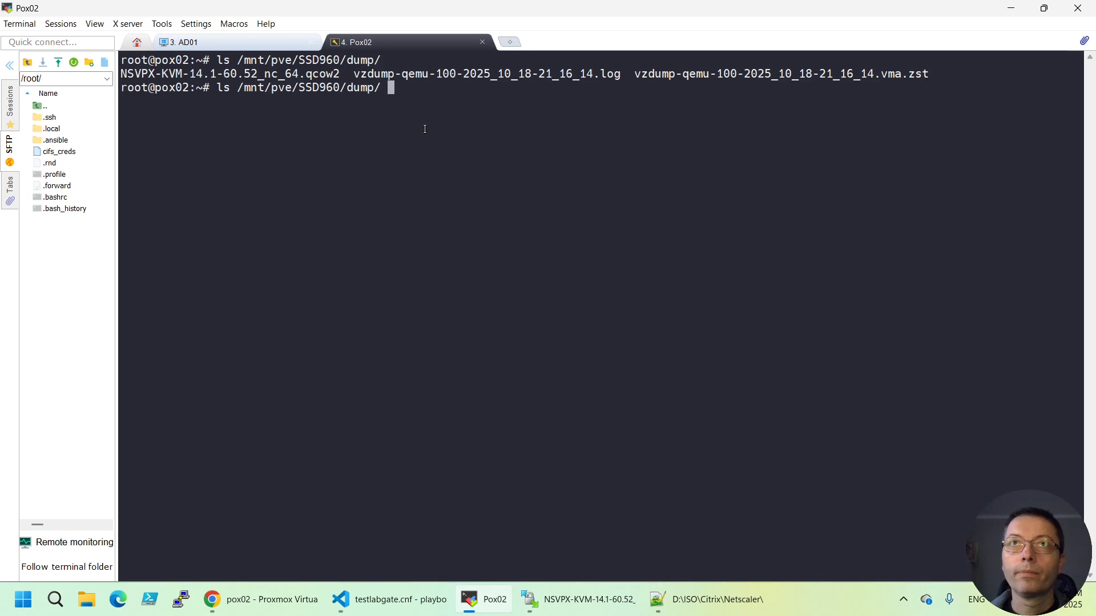
type("| gre")
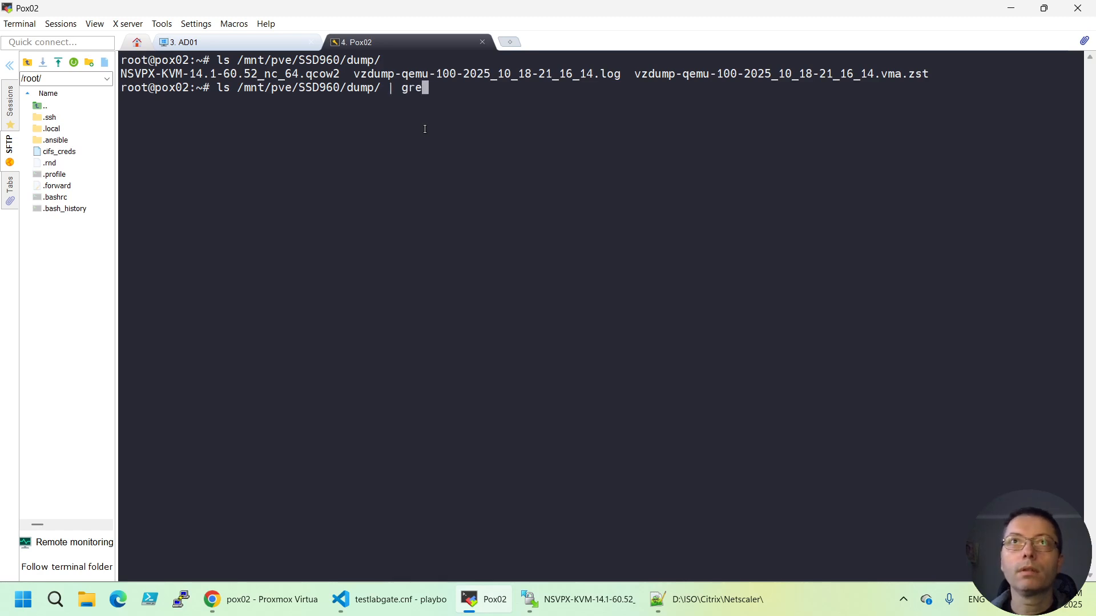
type("p NS")
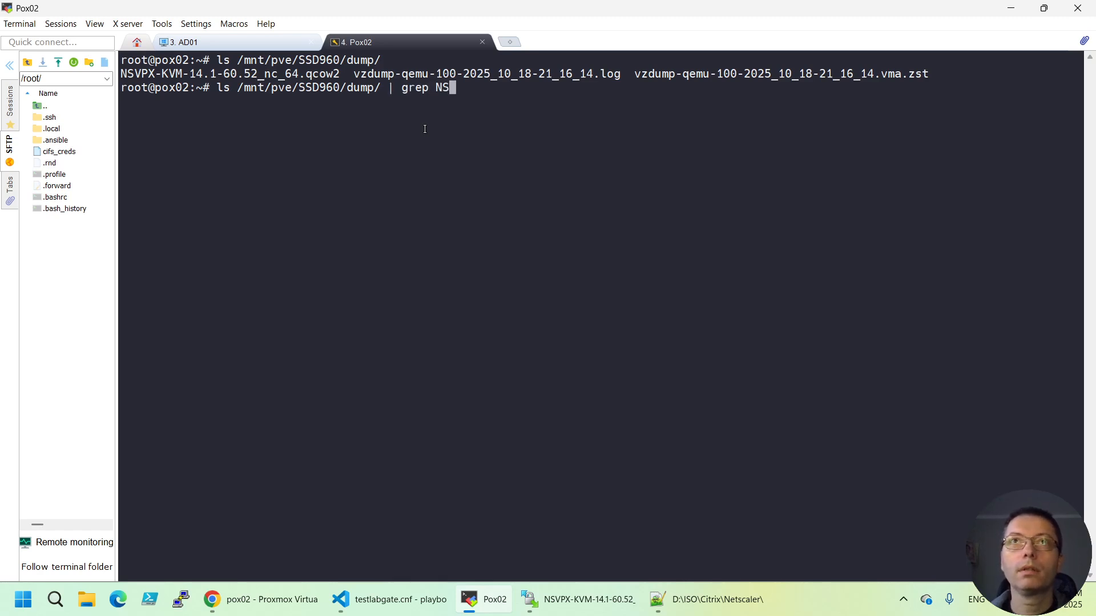
key("Return")
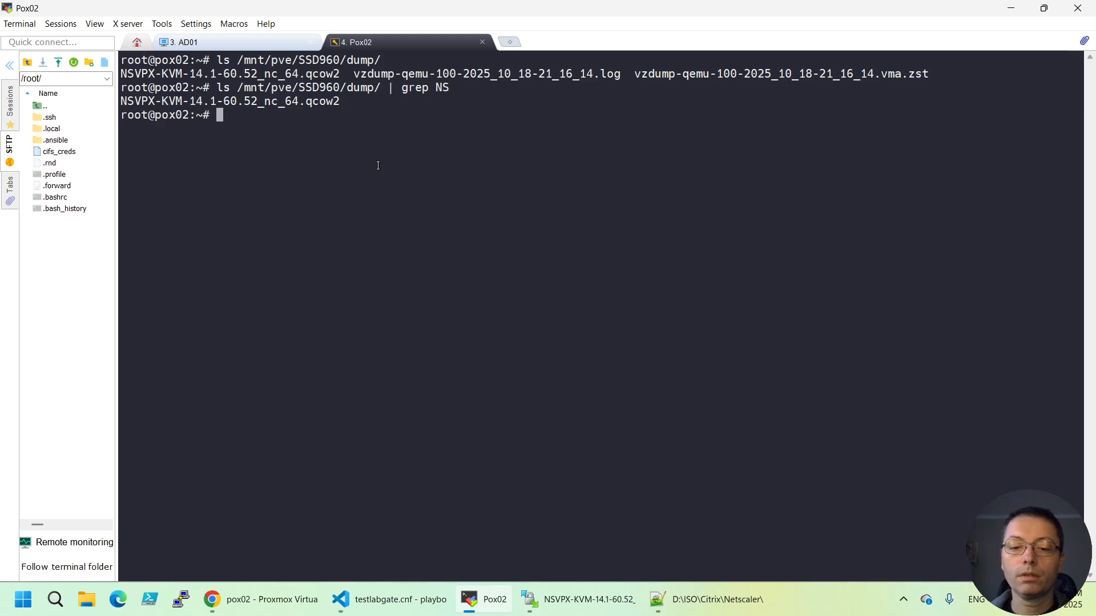
Run 'qm list | grep nets' to find the netscaler14 VM's ID, 101
type("qm list")
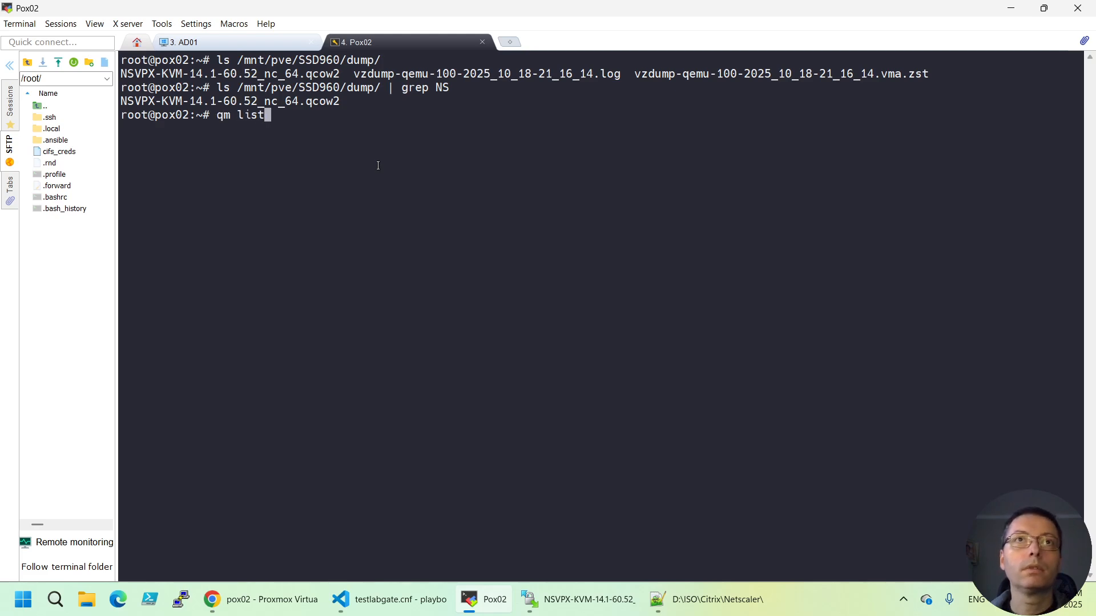
type(" | g")
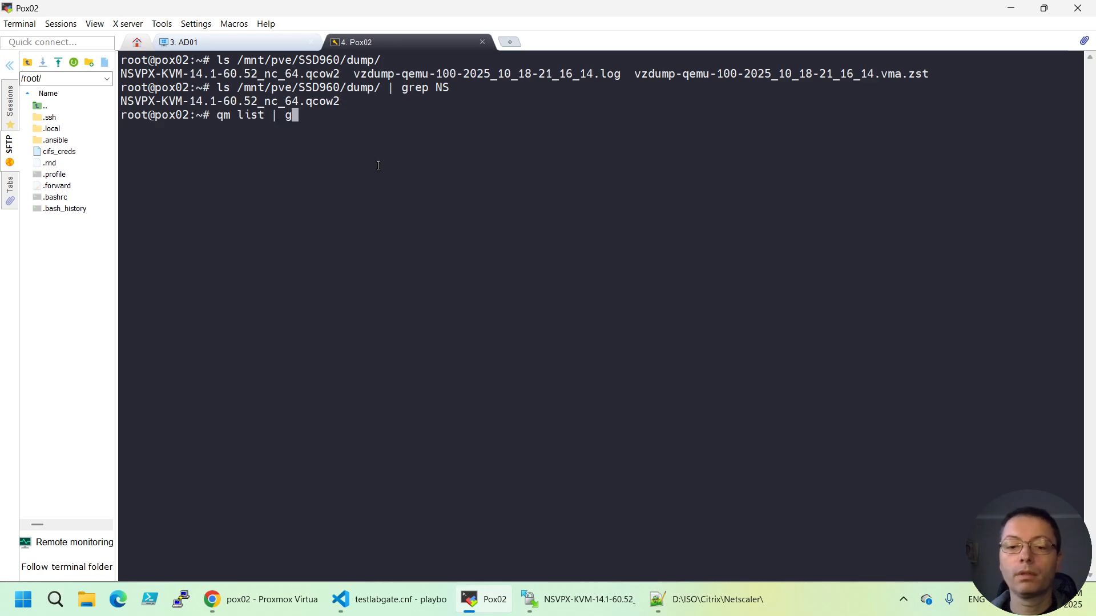
type("rep nets")
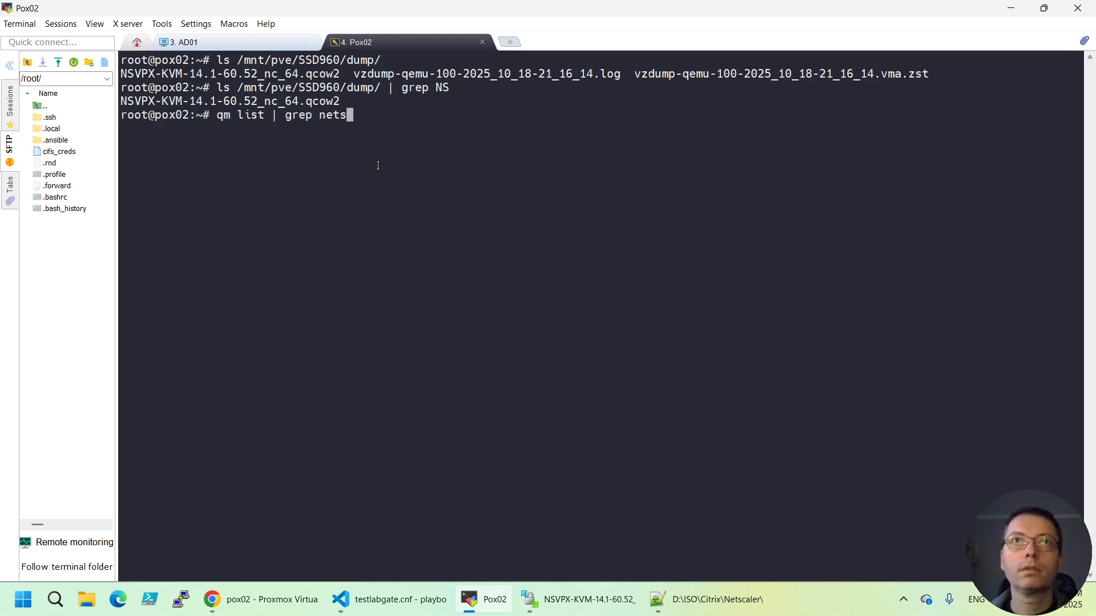
key("Return")
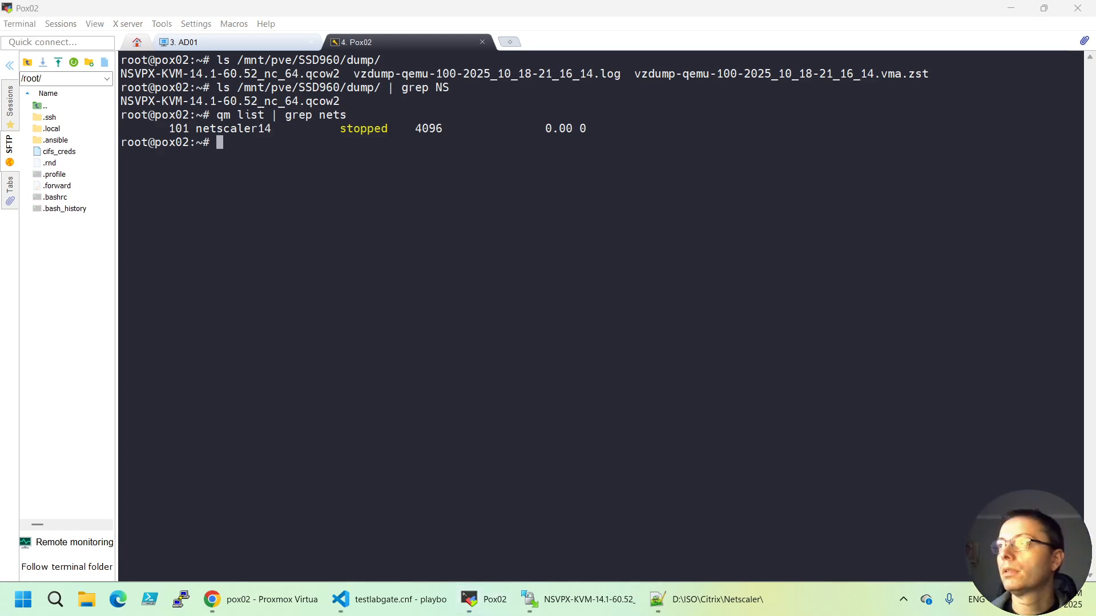
left_click(302, 160)
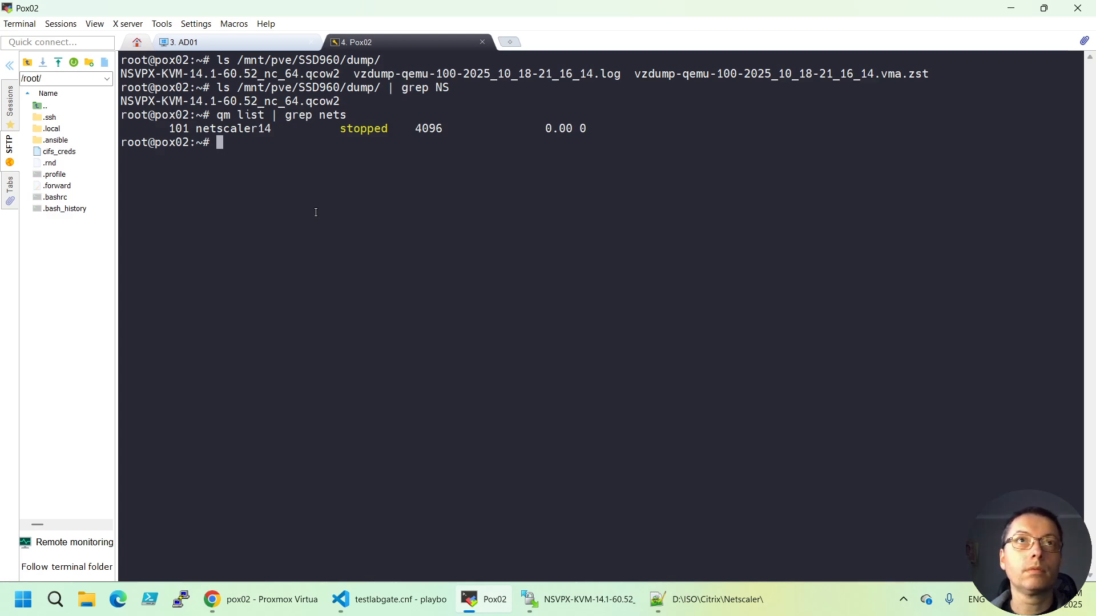
Type 'qm importdisk 101' followed by the pasted path to NSVPX-KVM-14.1-60.52_nc_64.qcow2
type("qm ")
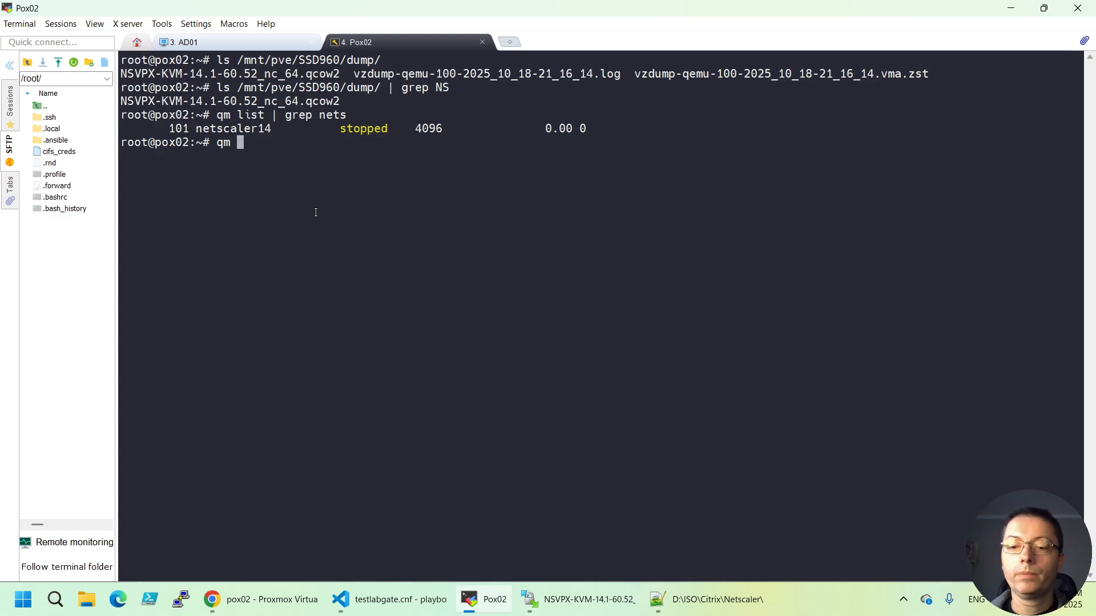
type("import")
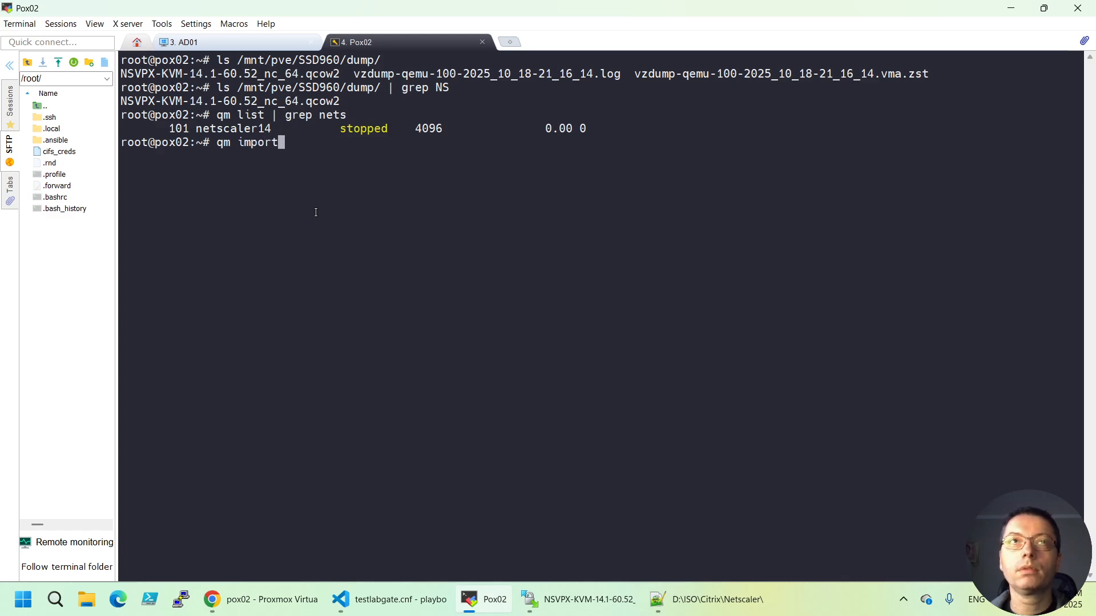
type("di")
key("BackSpace")
key("BackSpace")
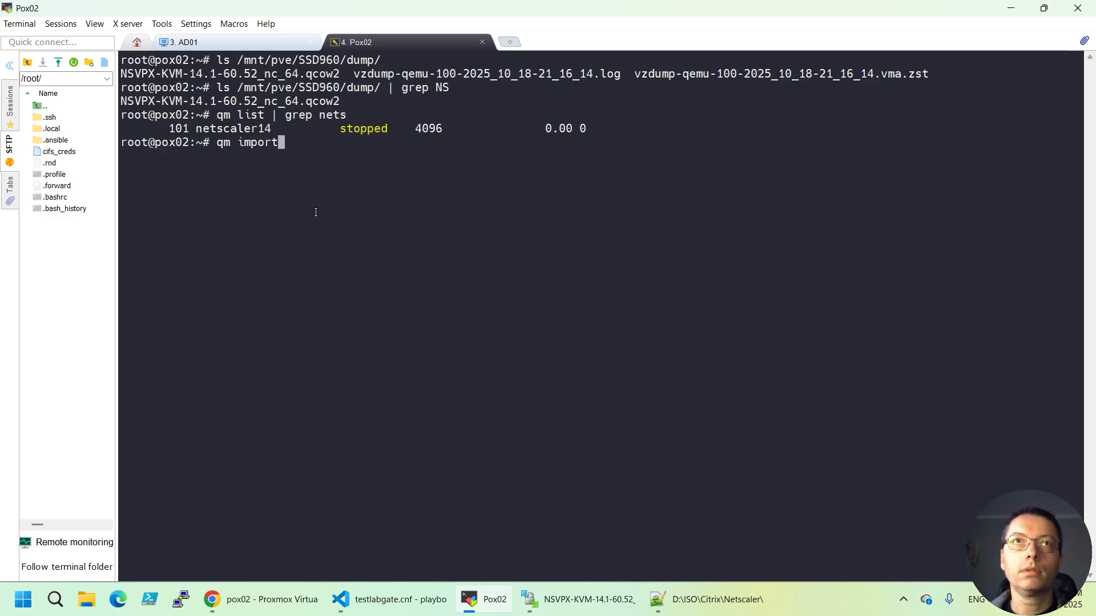
type("disk ")
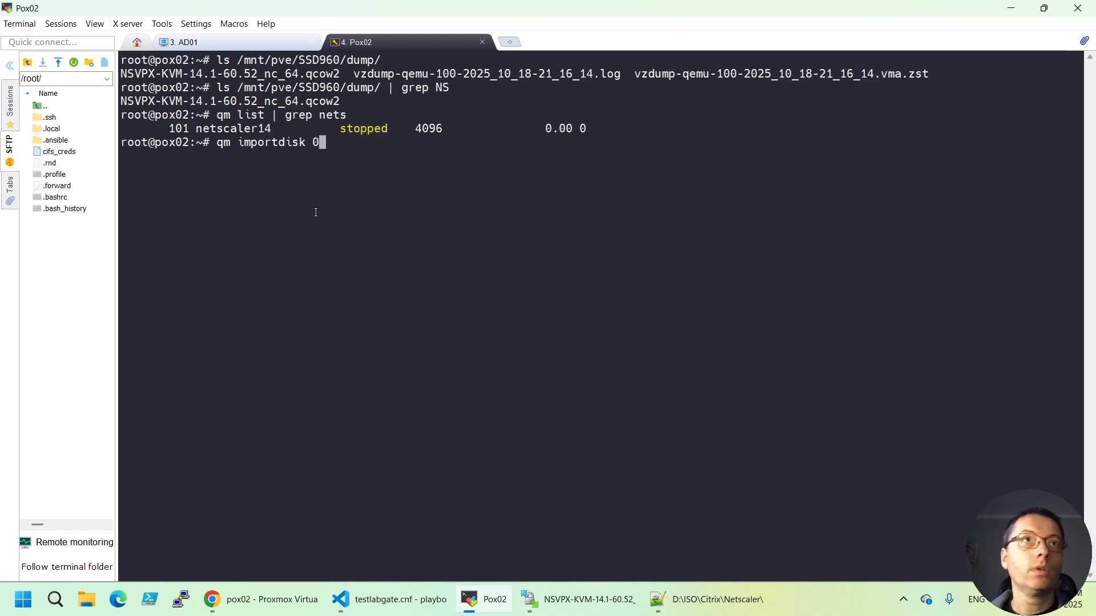
type("1")
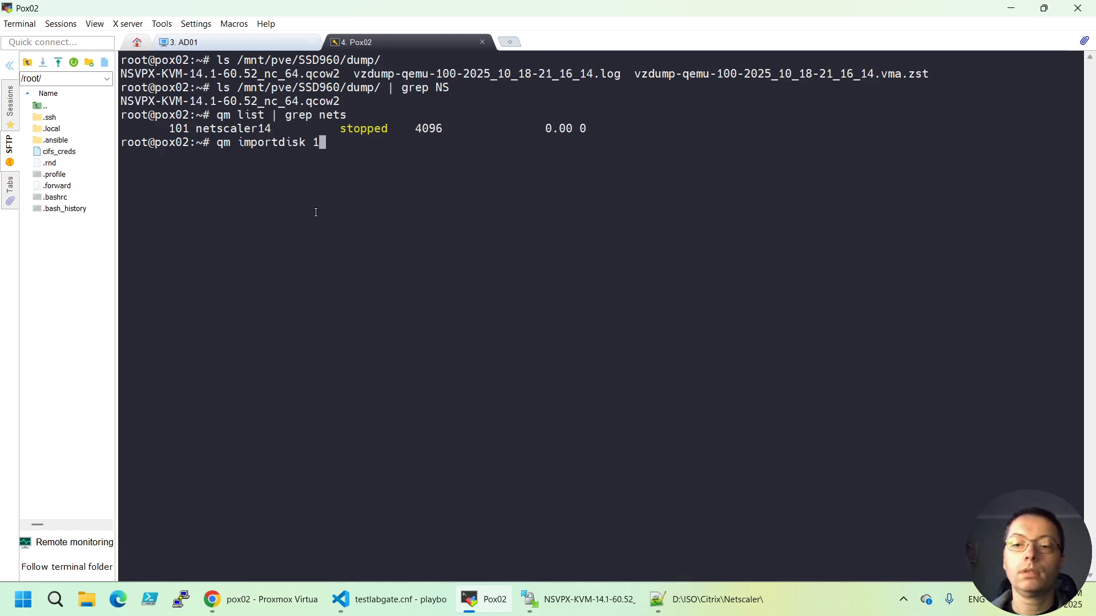
type("01")
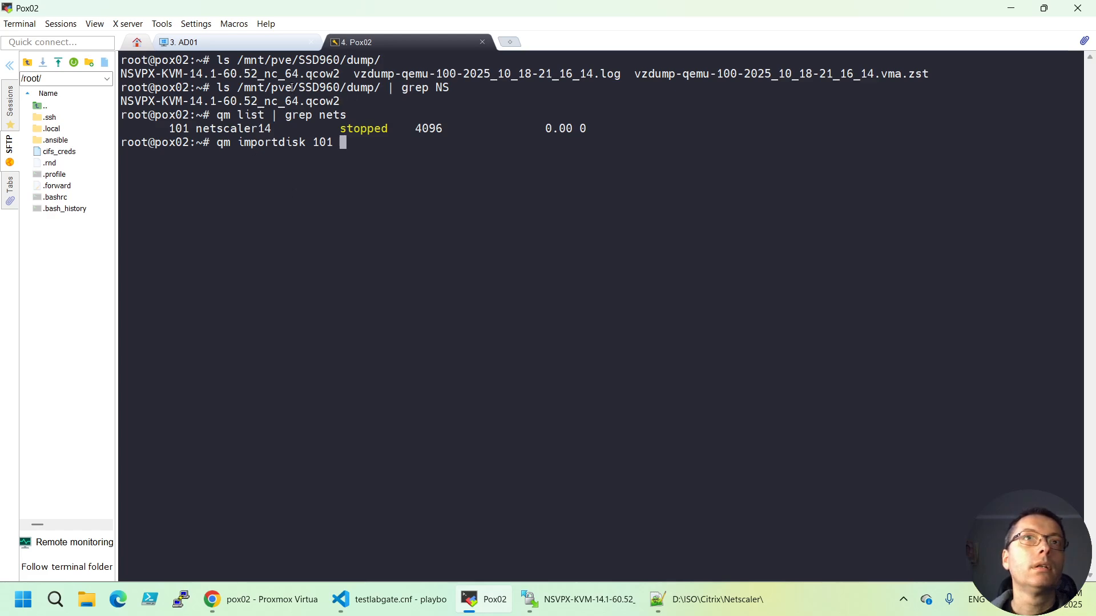
left_click_drag(238, 87, 379, 90)
key("ctrl+c")
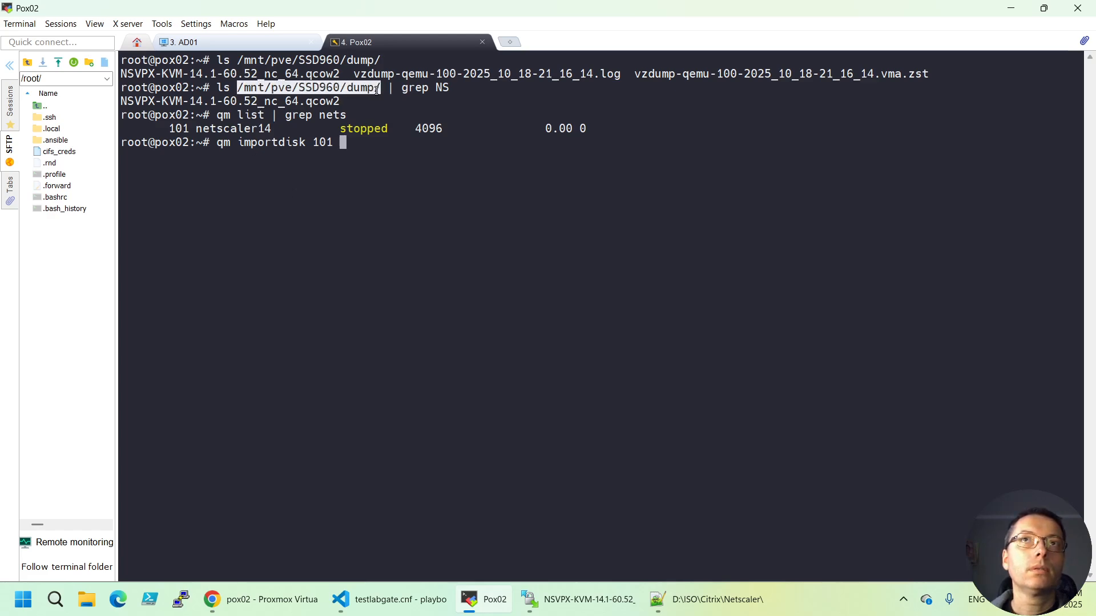
left_click(360, 147)
right_click(360, 147)
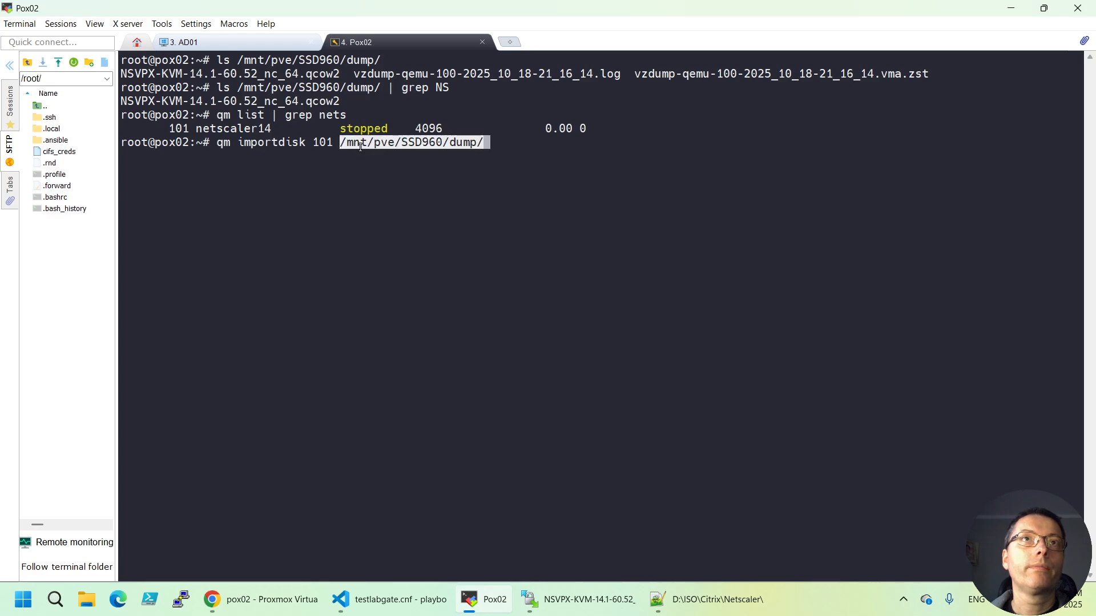
key("Tab")
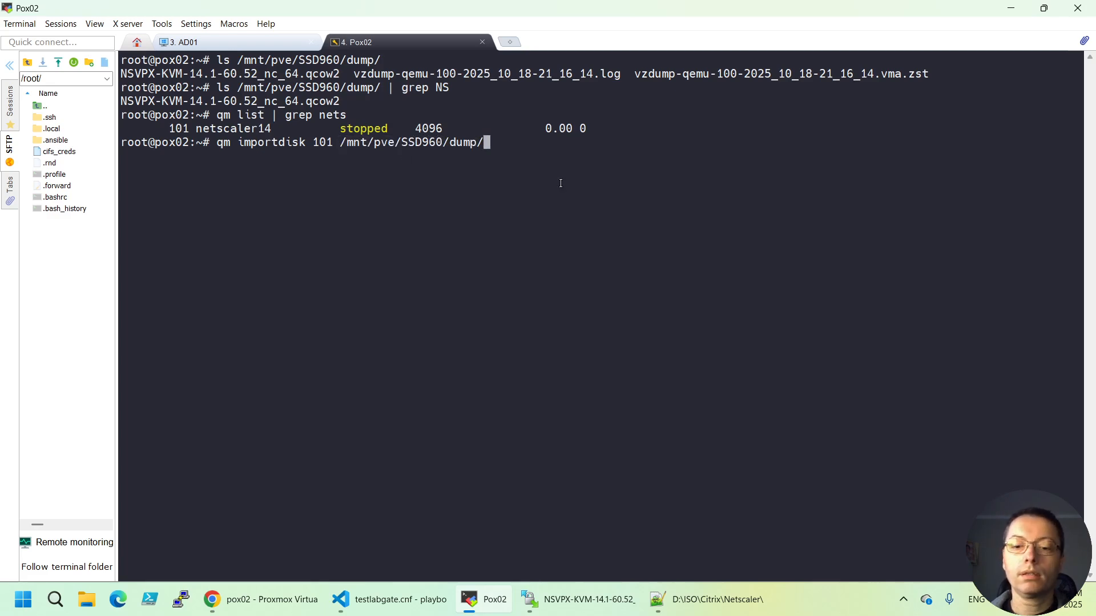
type("N")
key("Tab")
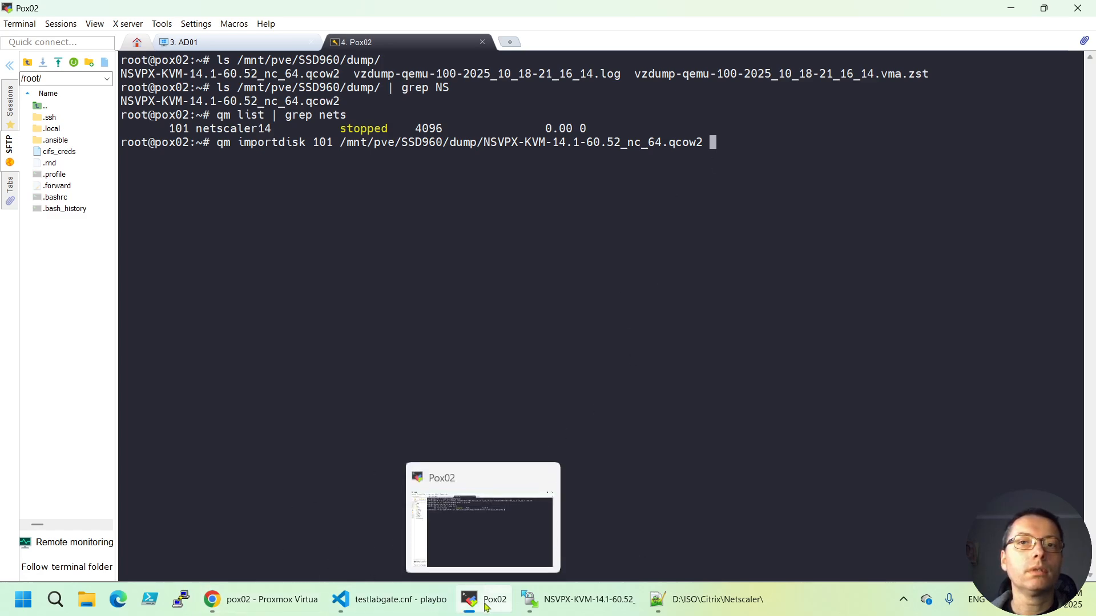
Check the SSD960 storage contents in Proxmox, then append 'SSD960 --format qcow2' to the command
mouse_move(378, 600)
left_click(234, 599)
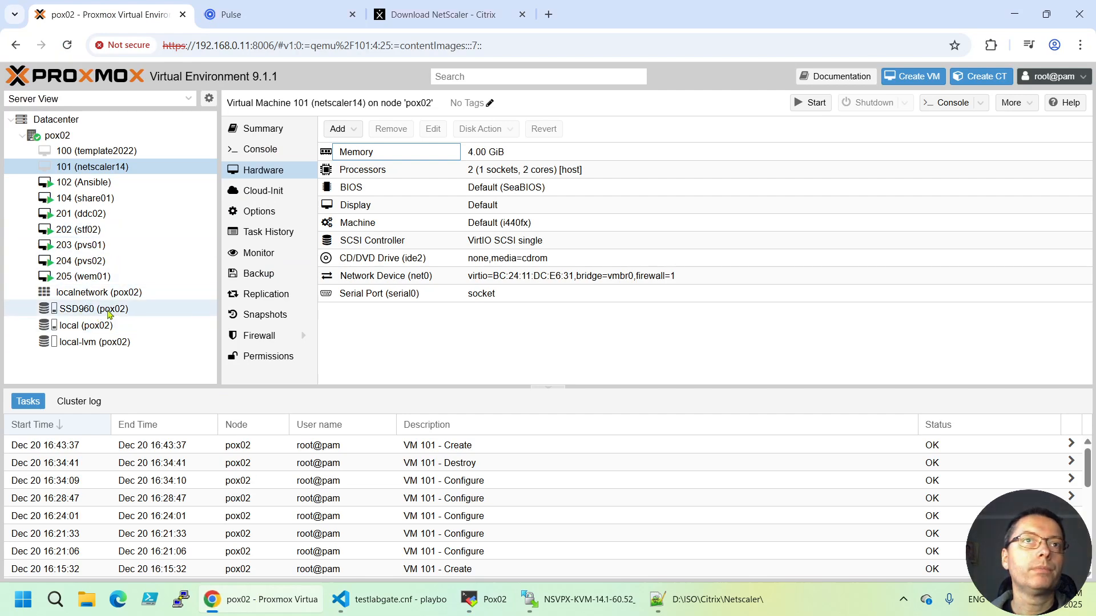
left_click(82, 313)
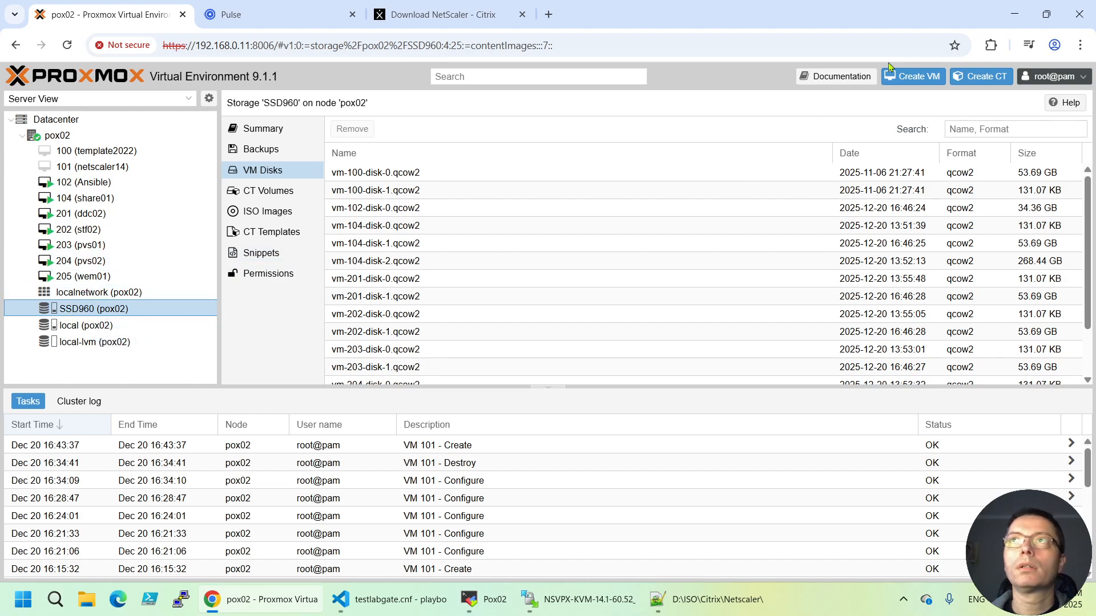
left_click(1014, 15)
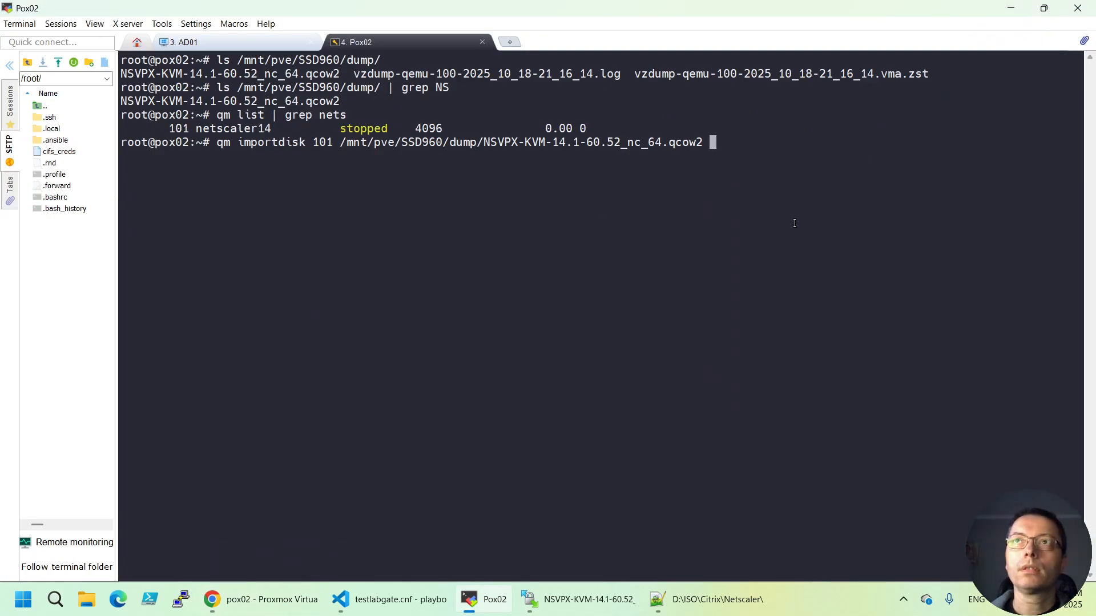
type("SSD960 ")
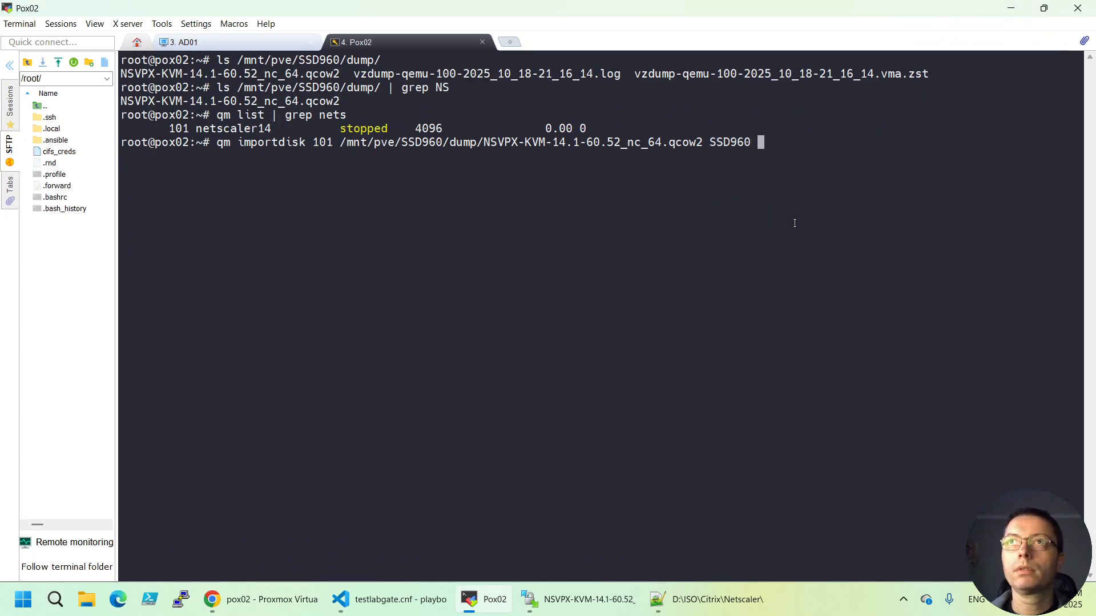
type("--")
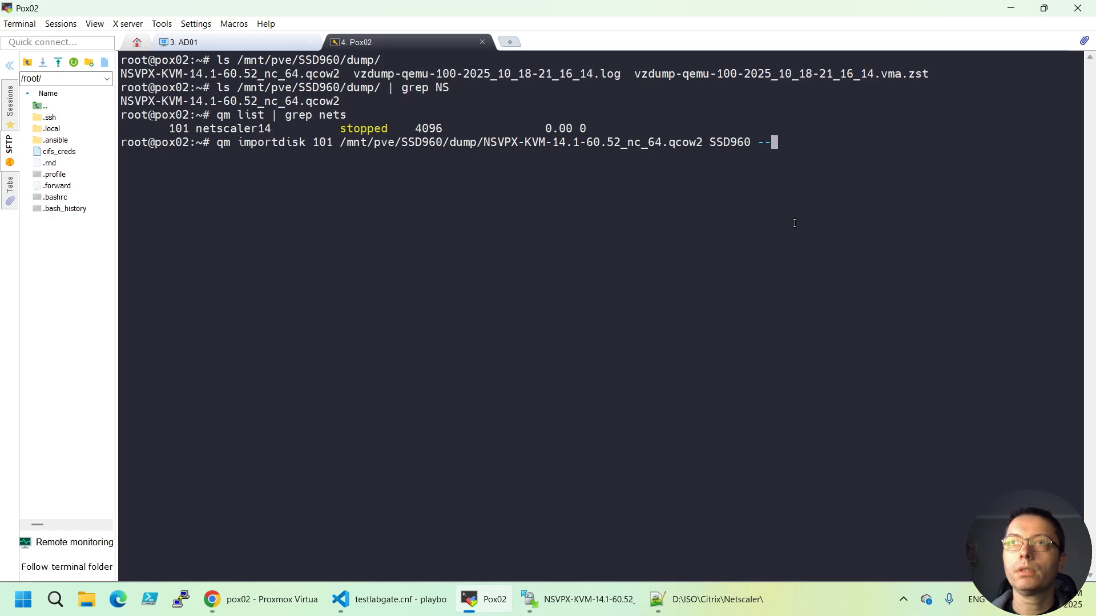
type("form")
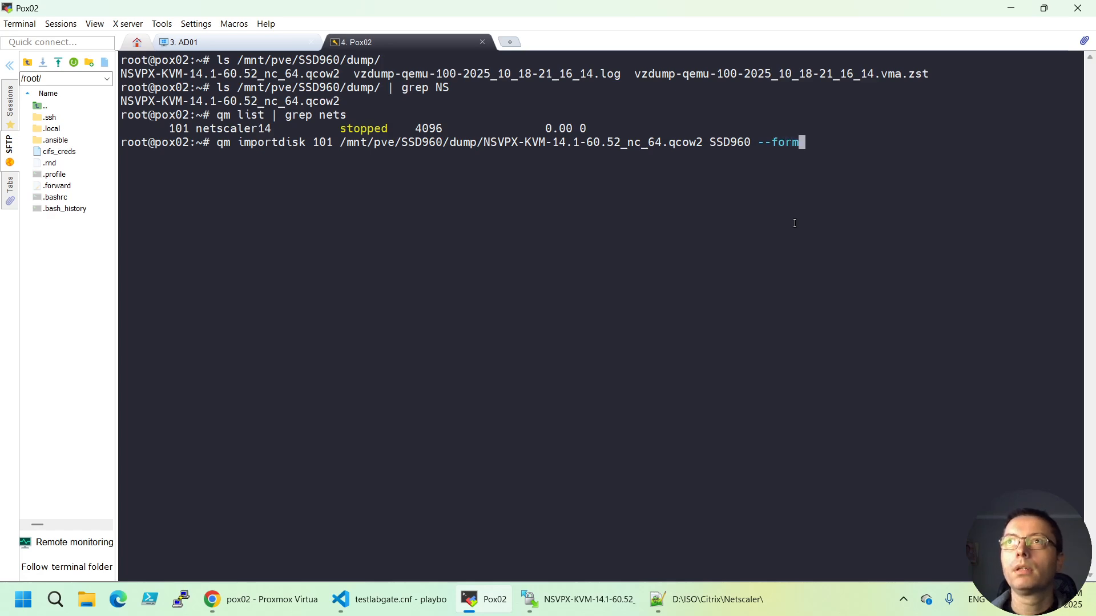
type("at ")
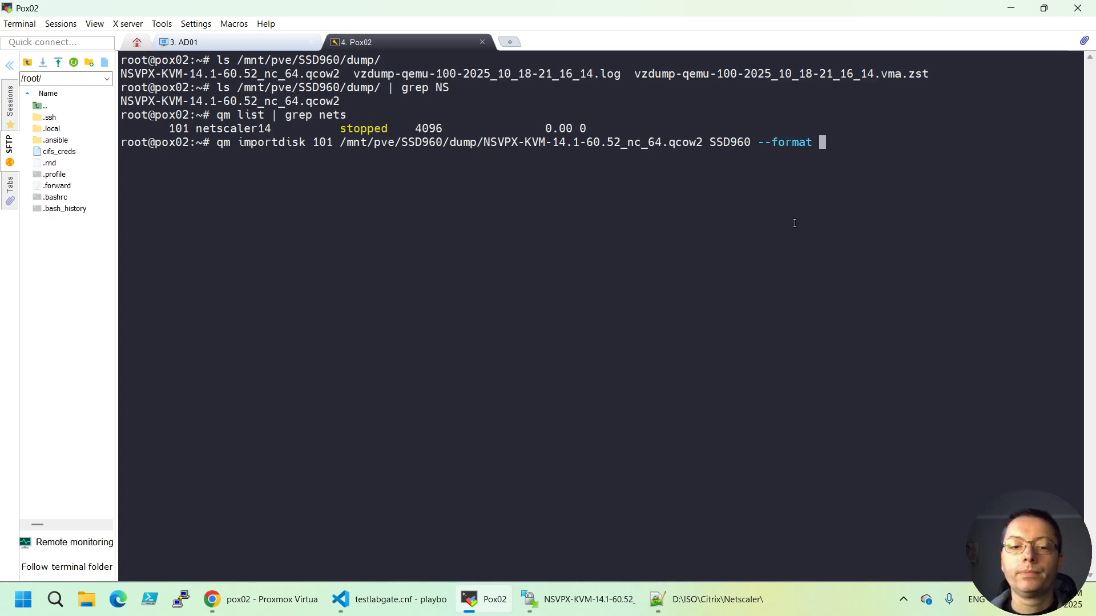
type("q")
key("Tab")
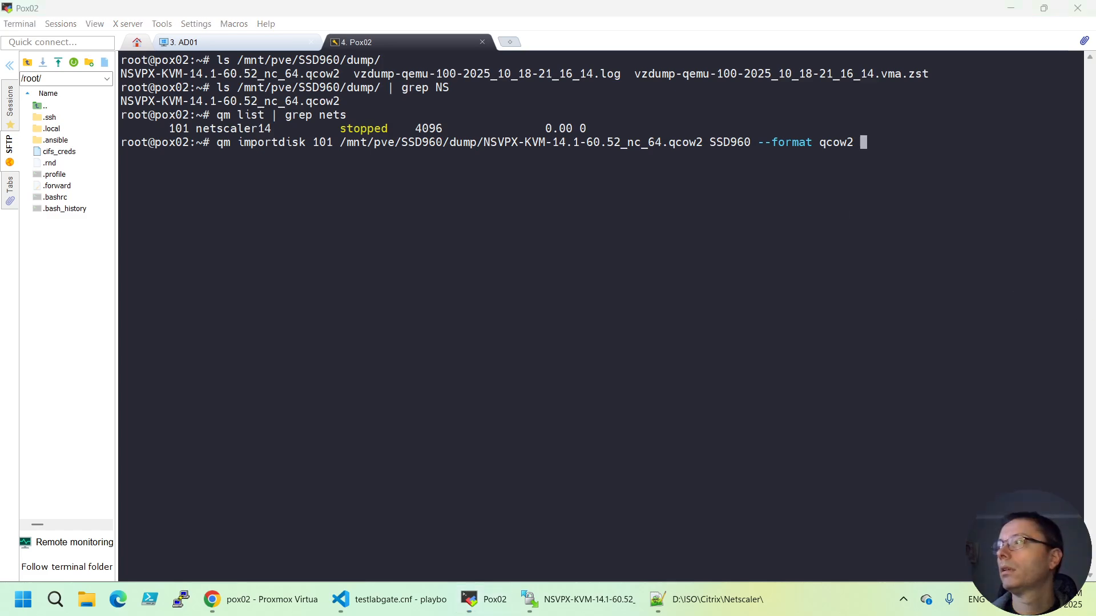
left_click(901, 194)
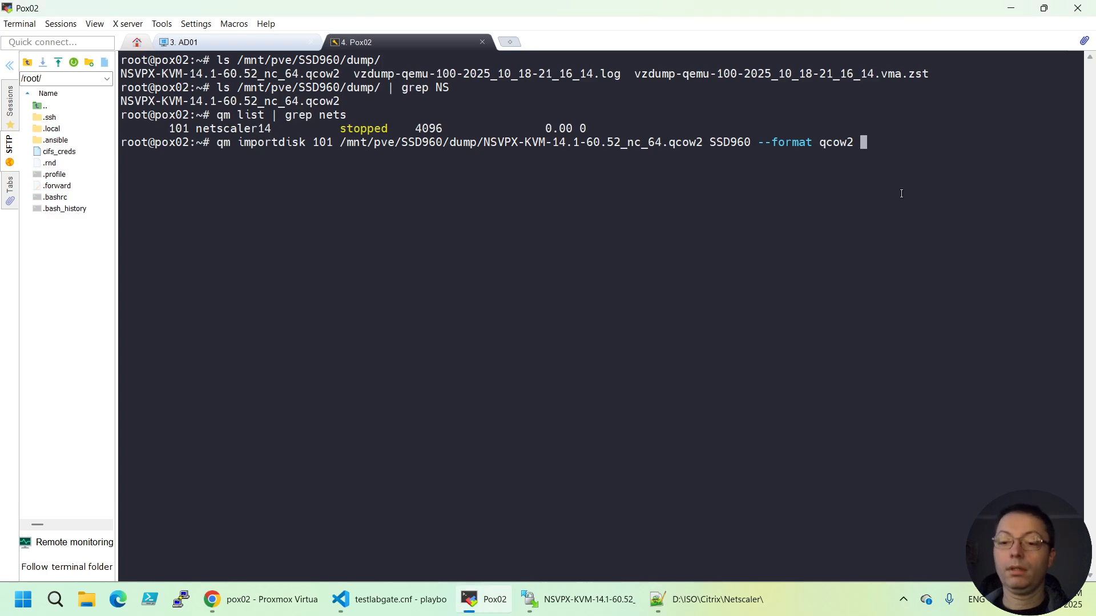
Run the disk import, then attach Unused Disk 0 to VM 101 as the 20G ide0 disk on SSD960
key("Return")
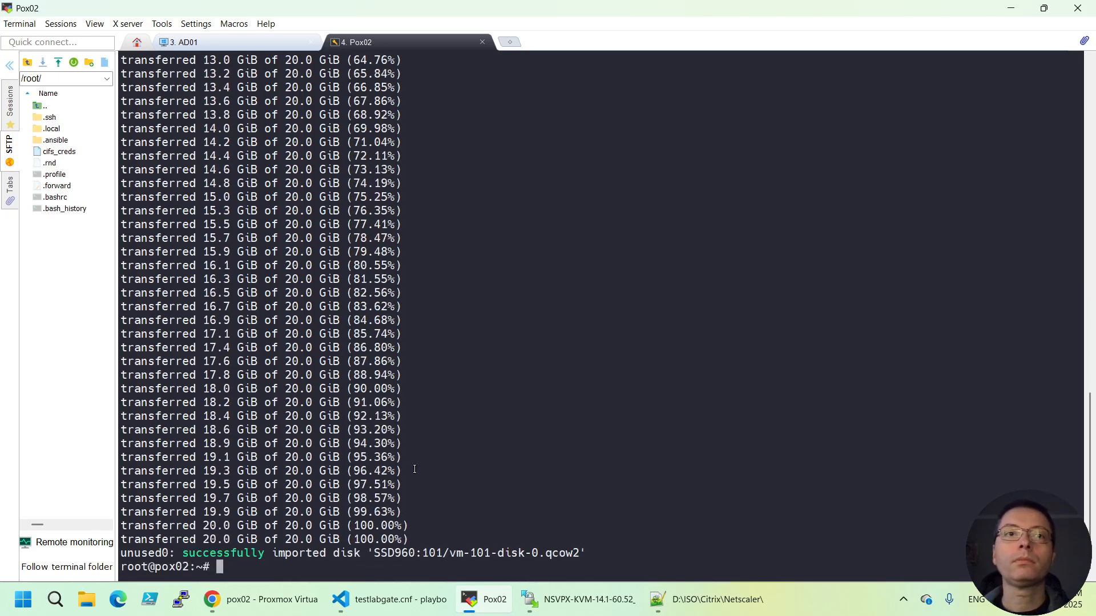
left_click(262, 522)
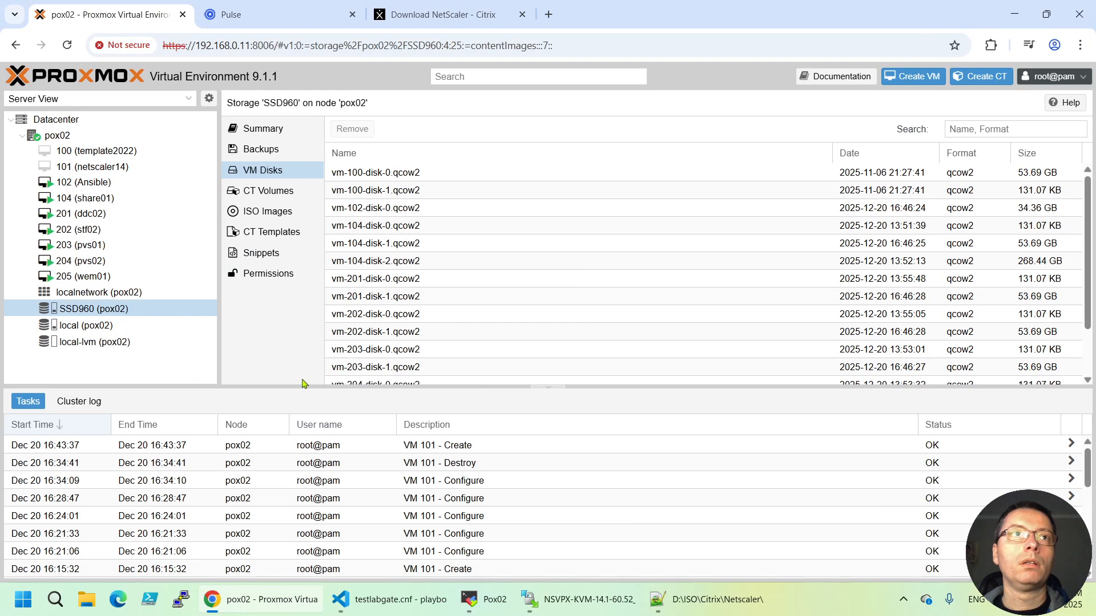
left_click(92, 167)
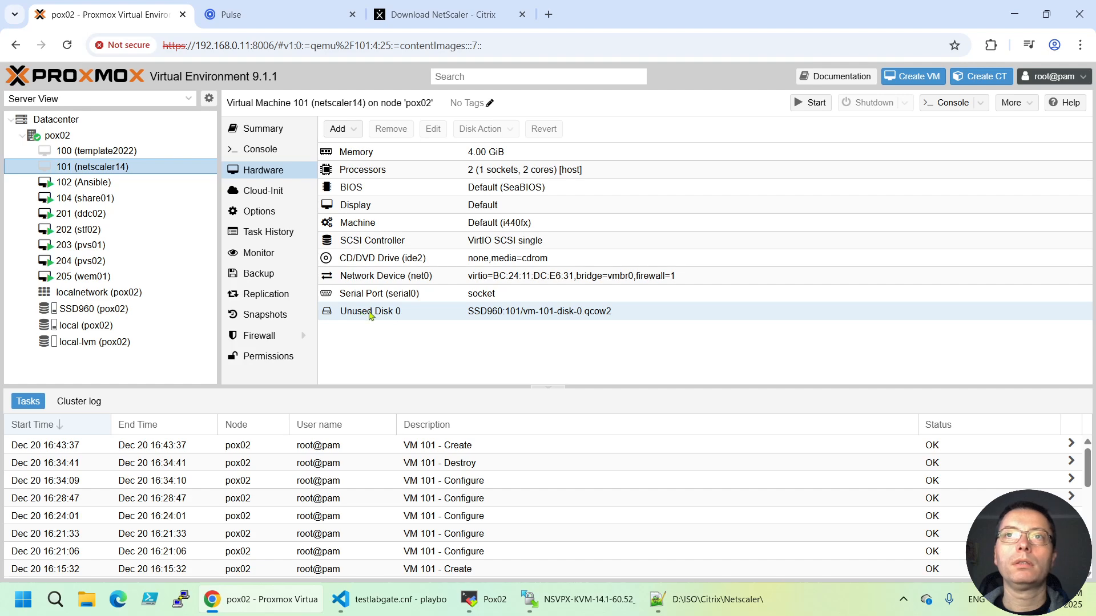
double_click(370, 314)
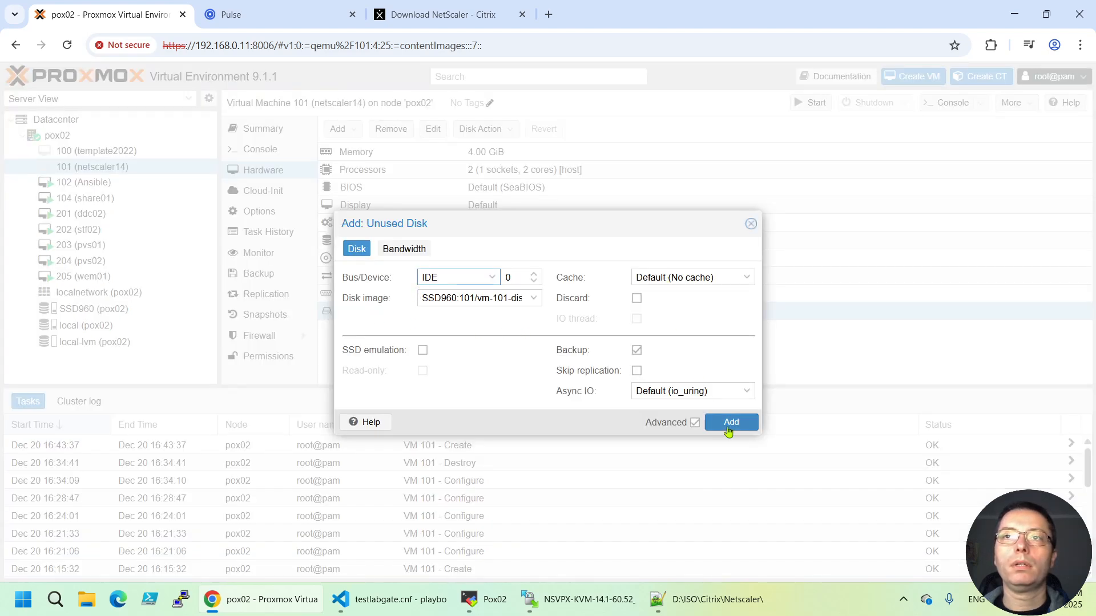
left_click(730, 423)
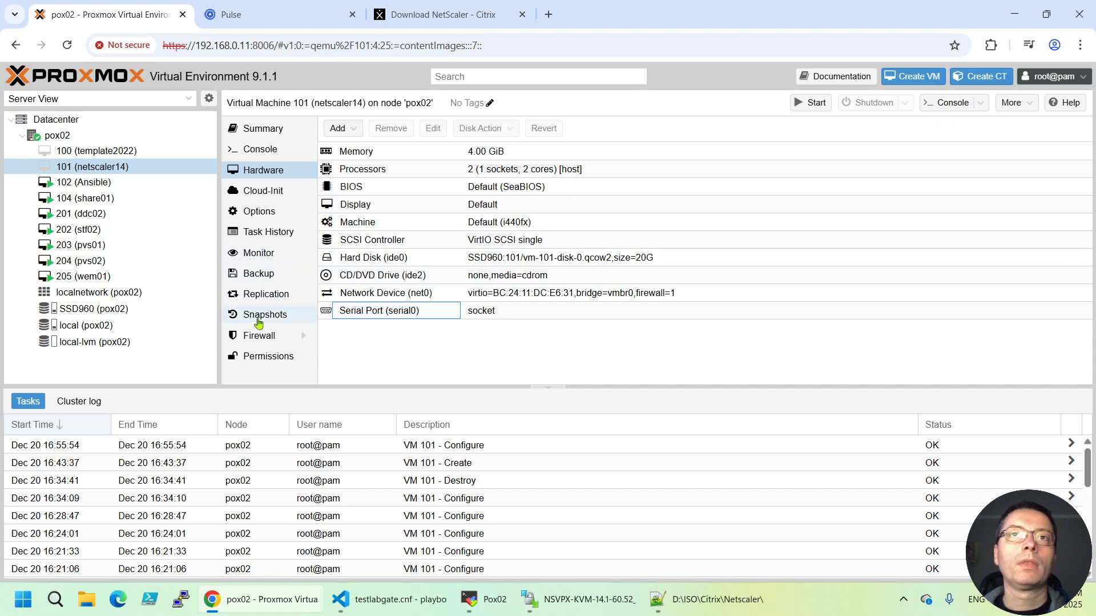
Scroll back through the finished import output, then view VM 101's Snapshots page
left_click(518, 532)
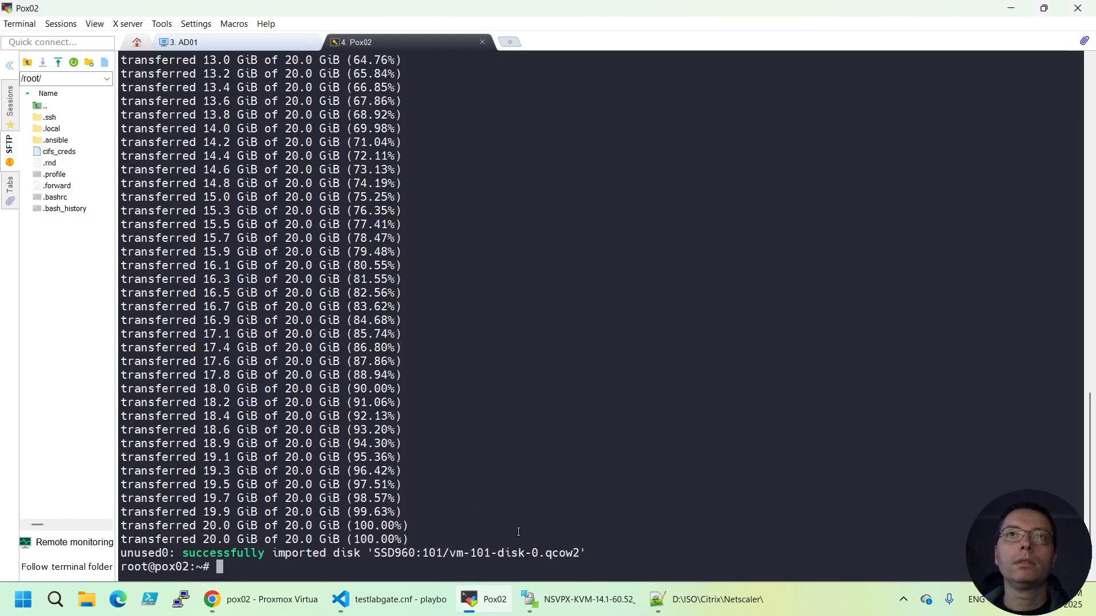
mouse_move(528, 600)
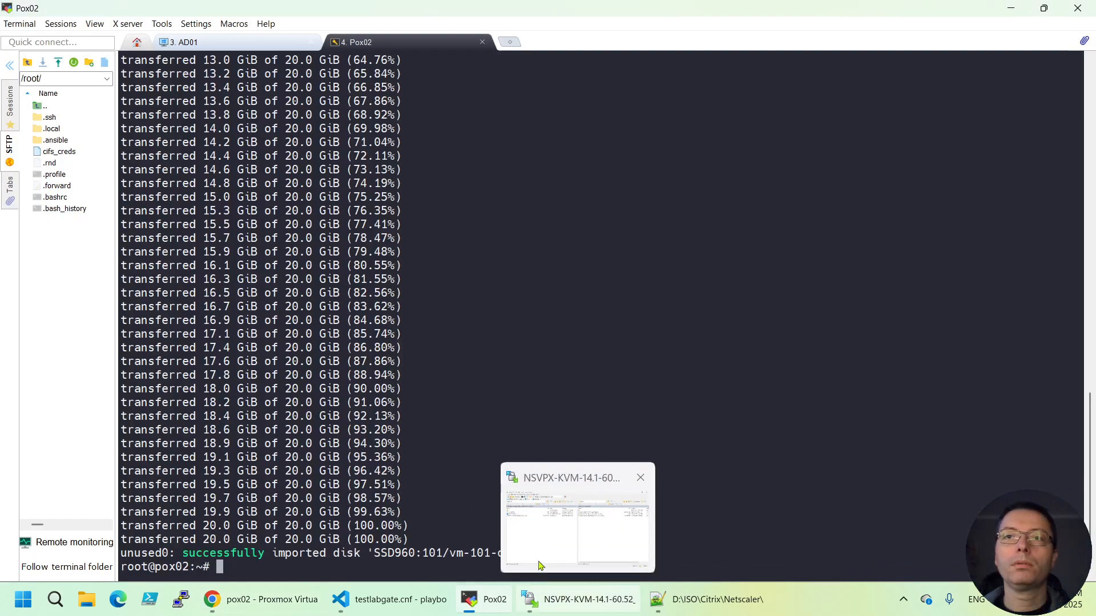
scroll(587, 440, "up", 9)
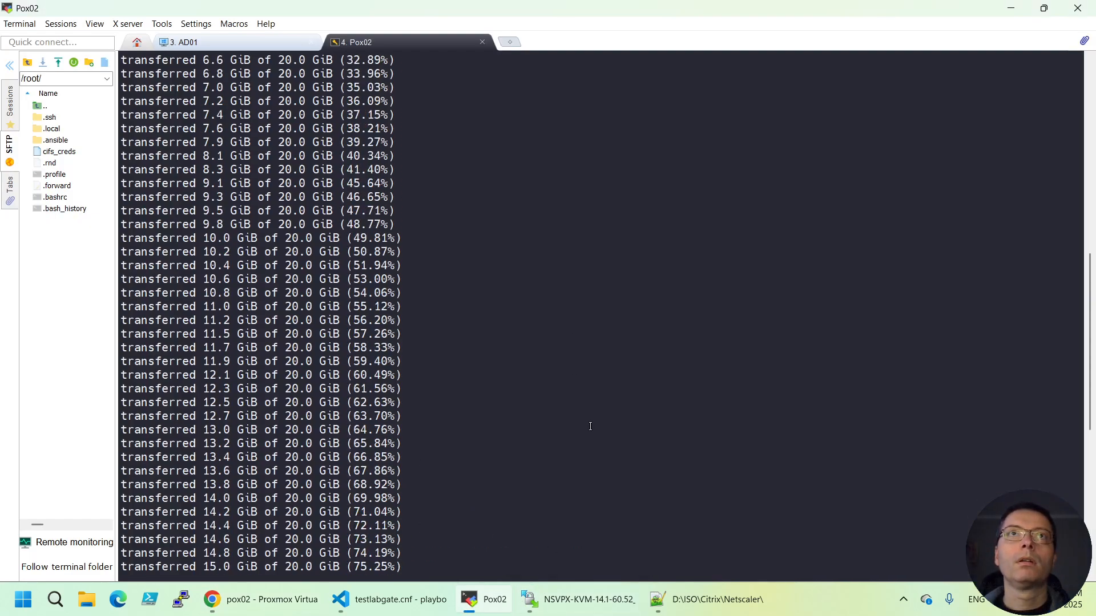
scroll(590, 426, "up", 14)
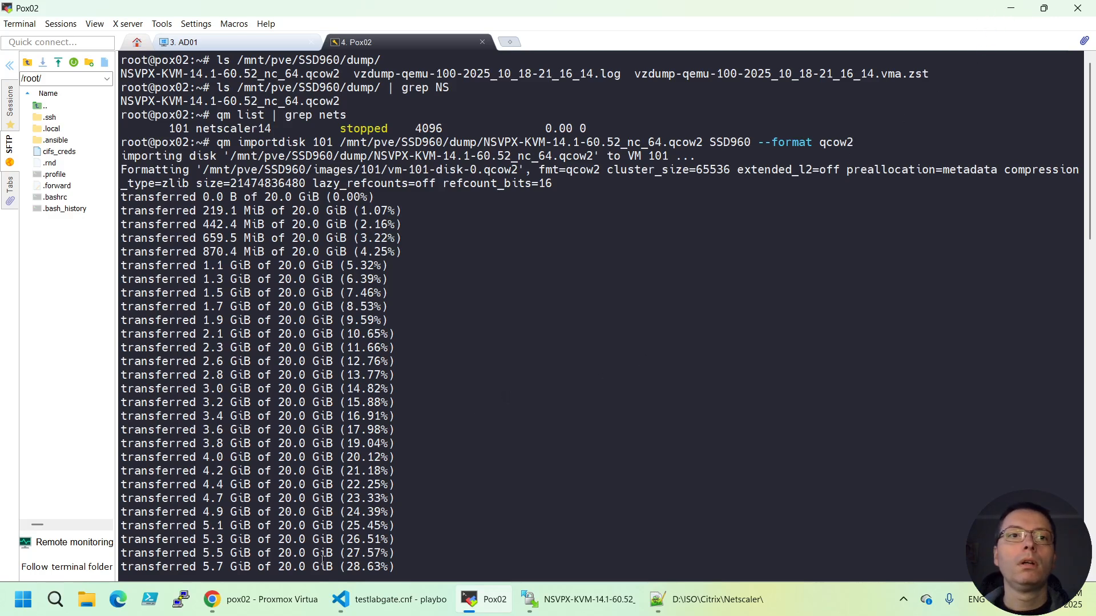
mouse_move(296, 606)
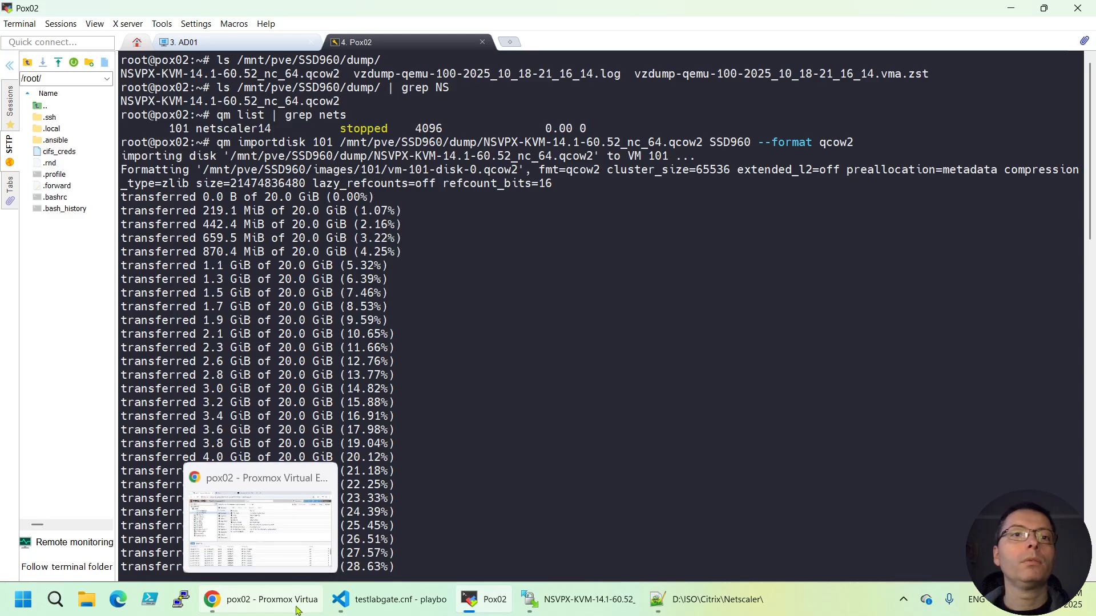
left_click(295, 607)
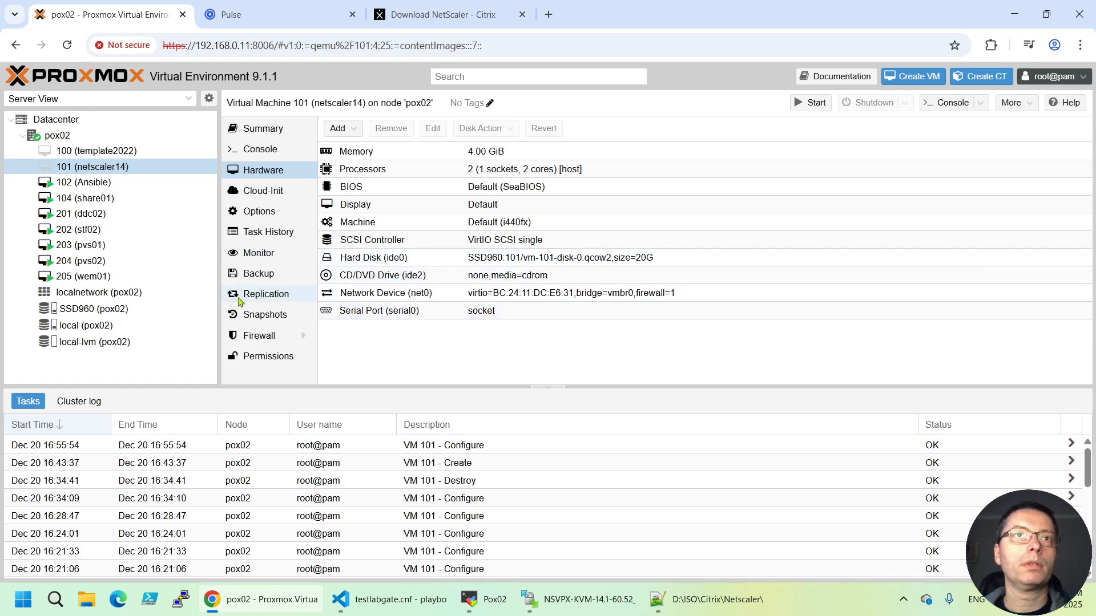
left_click(254, 315)
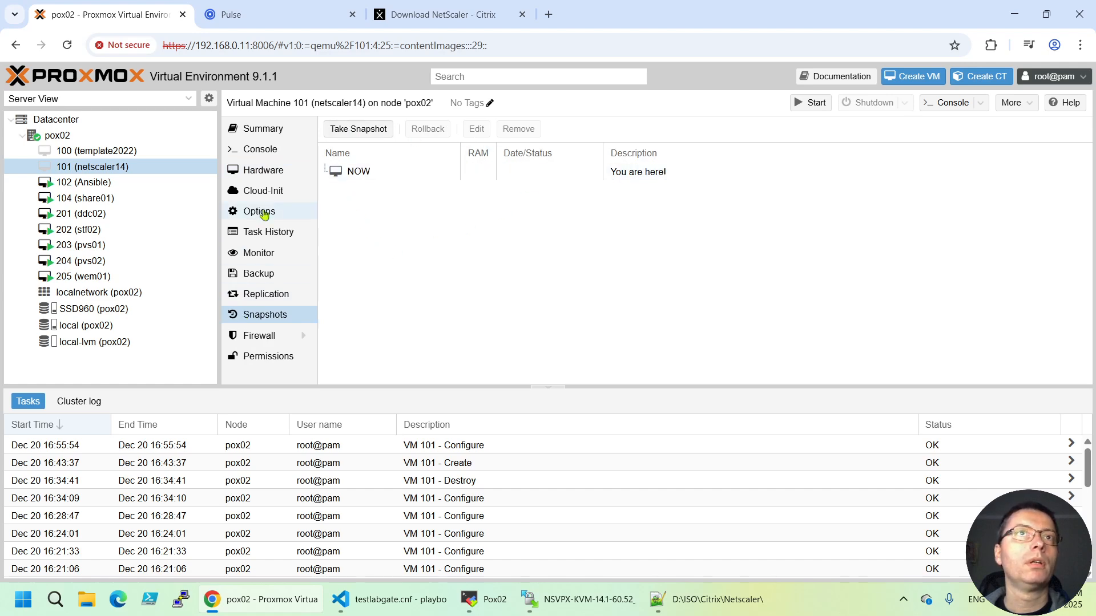
Clear the Pox02 terminal with 'clear' and return to Proxmox
left_click(486, 599)
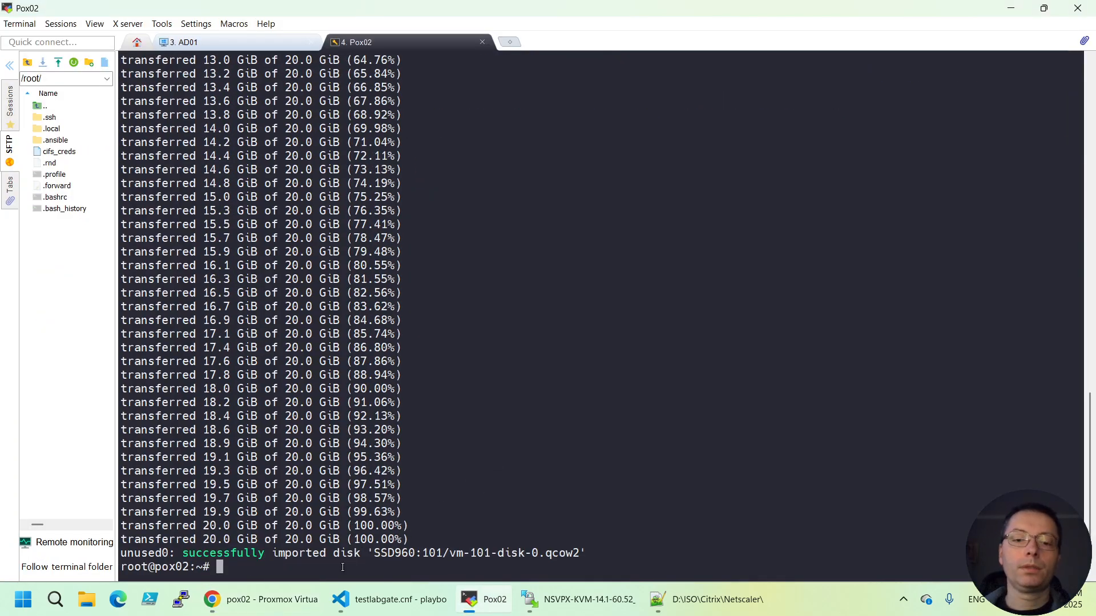
type("clear")
key("Return")
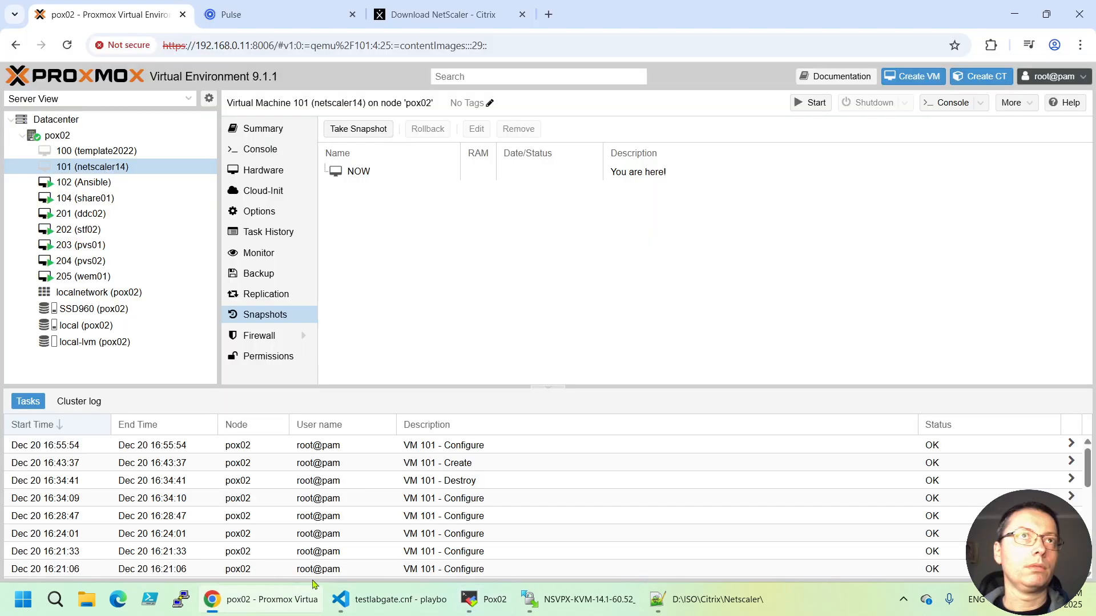
left_click(263, 599)
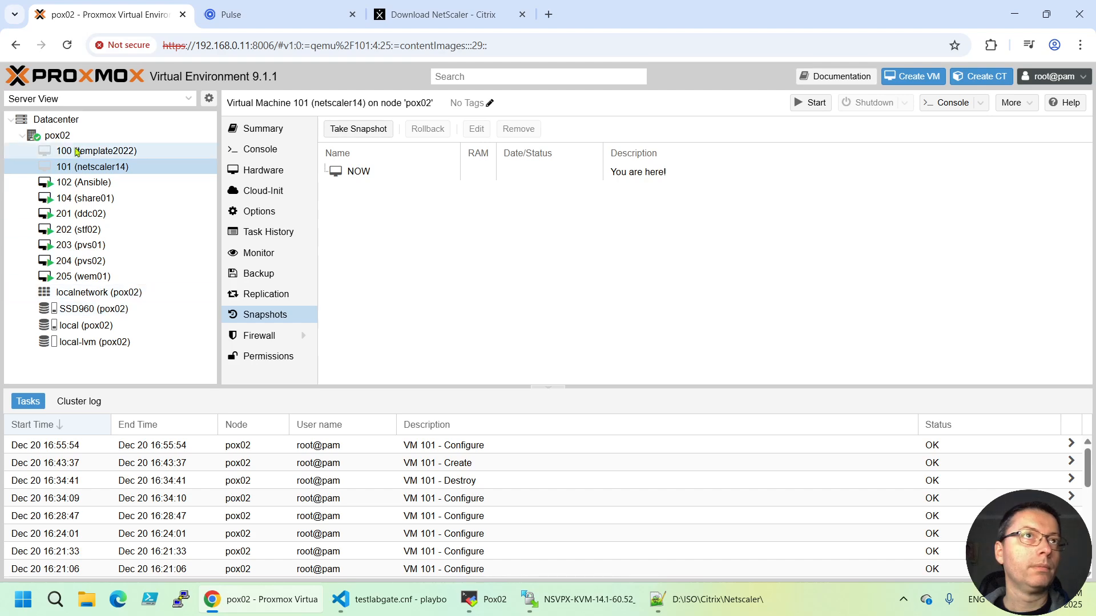
left_click(57, 135)
scroll(270, 278, "down", 2)
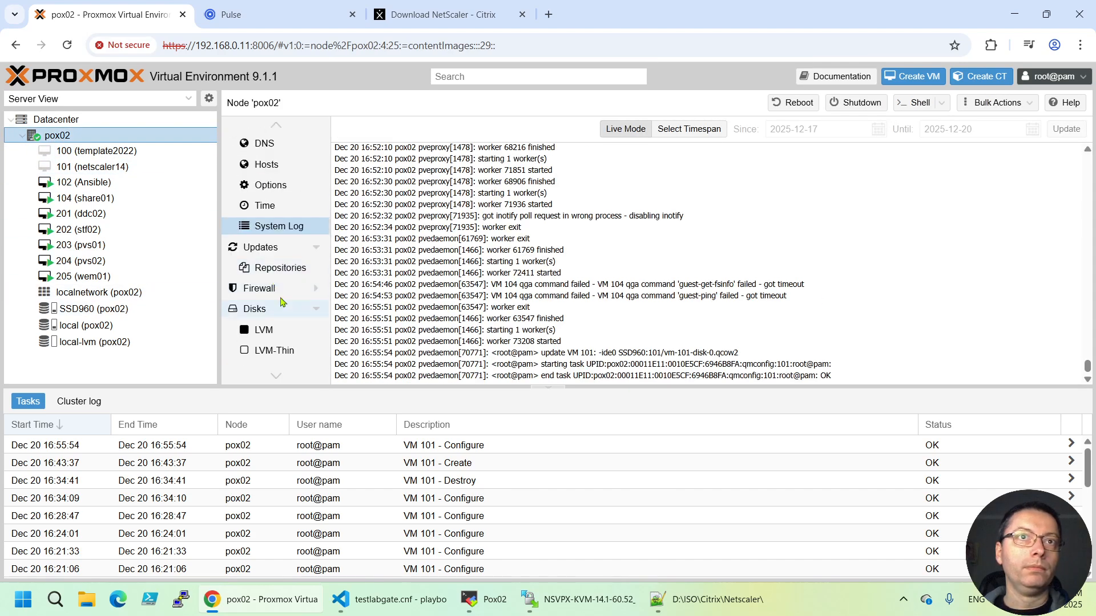
scroll(280, 285, "up", 1)
scroll(282, 288, "down", 3)
scroll(282, 288, "down", 2)
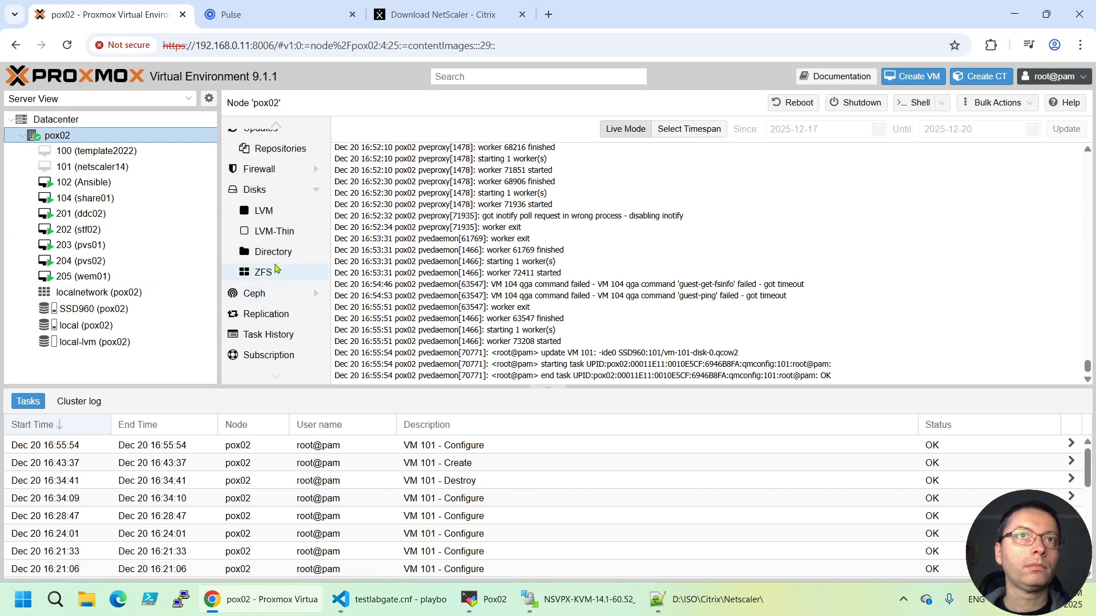
scroll(278, 255, "up", 6)
left_click(257, 332)
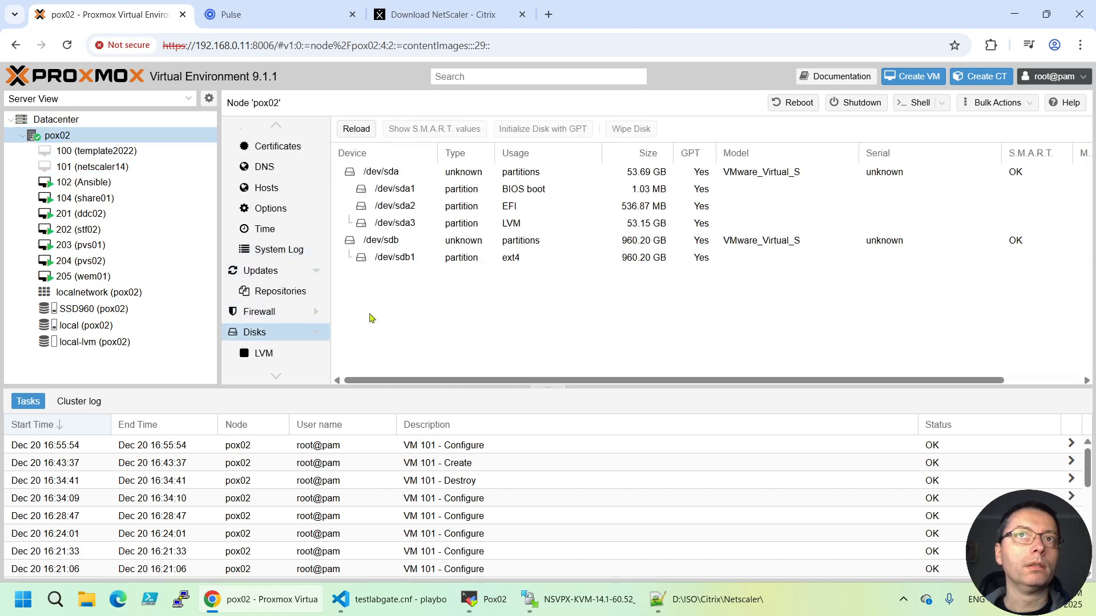
left_click(500, 262)
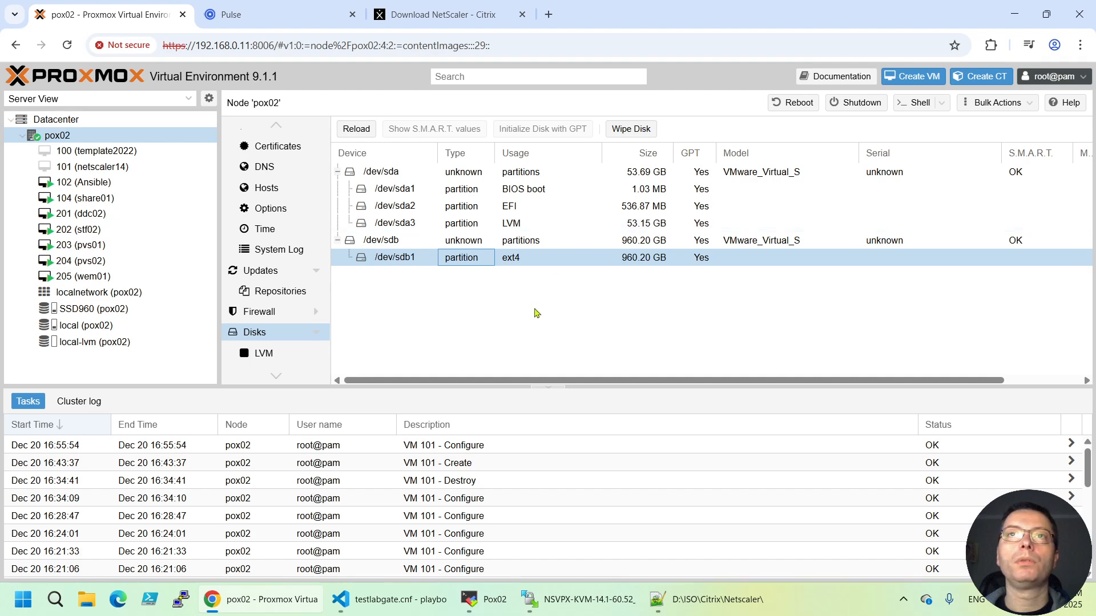
key("Right")
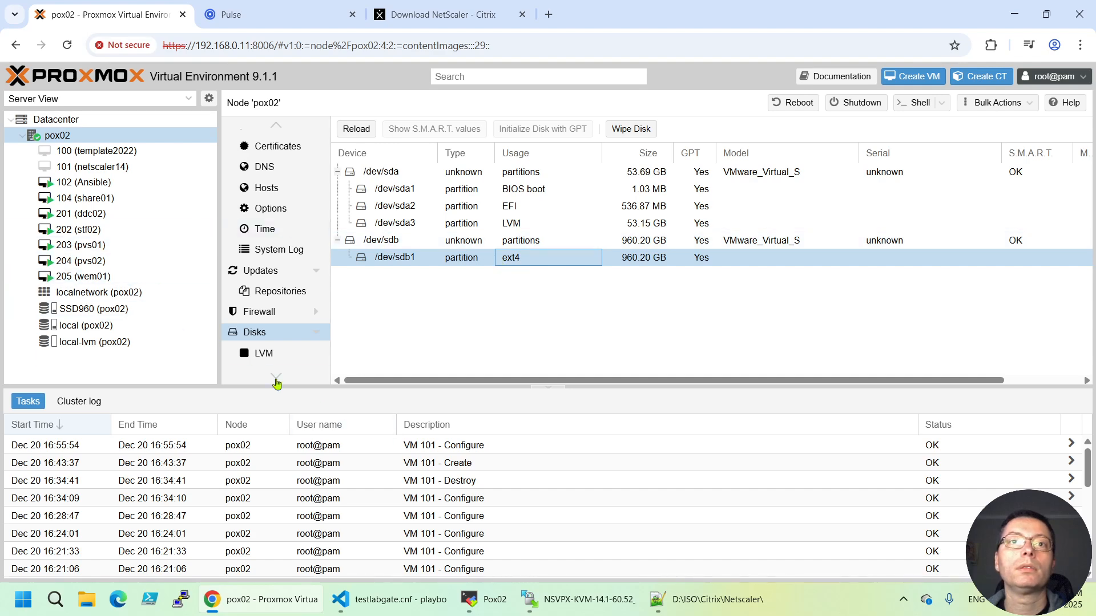
left_click(94, 309)
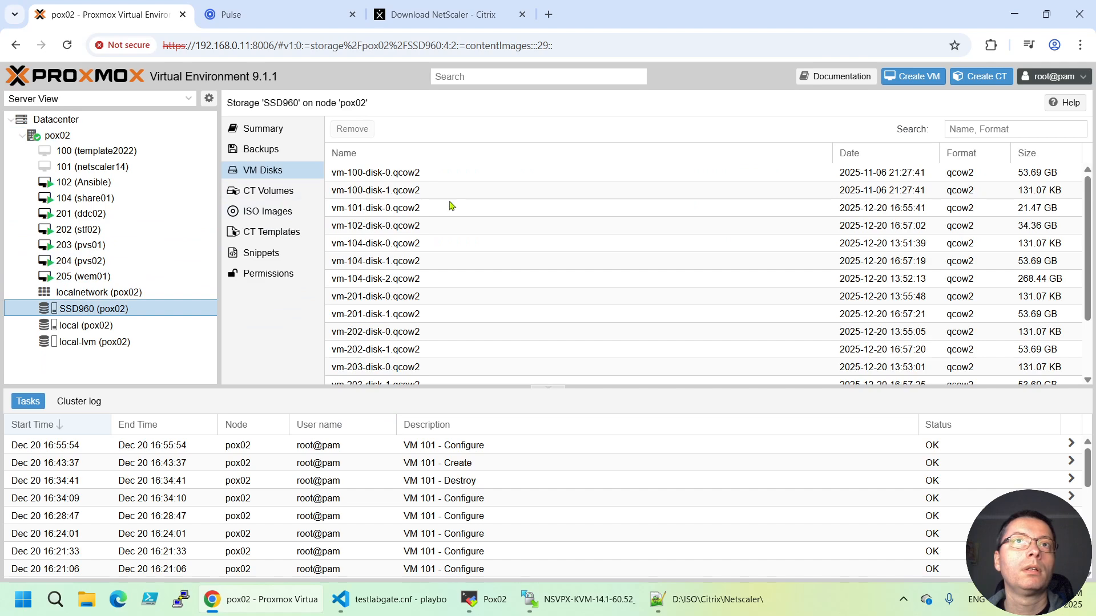
scroll(445, 240, "down", 3)
scroll(426, 296, "up", 3)
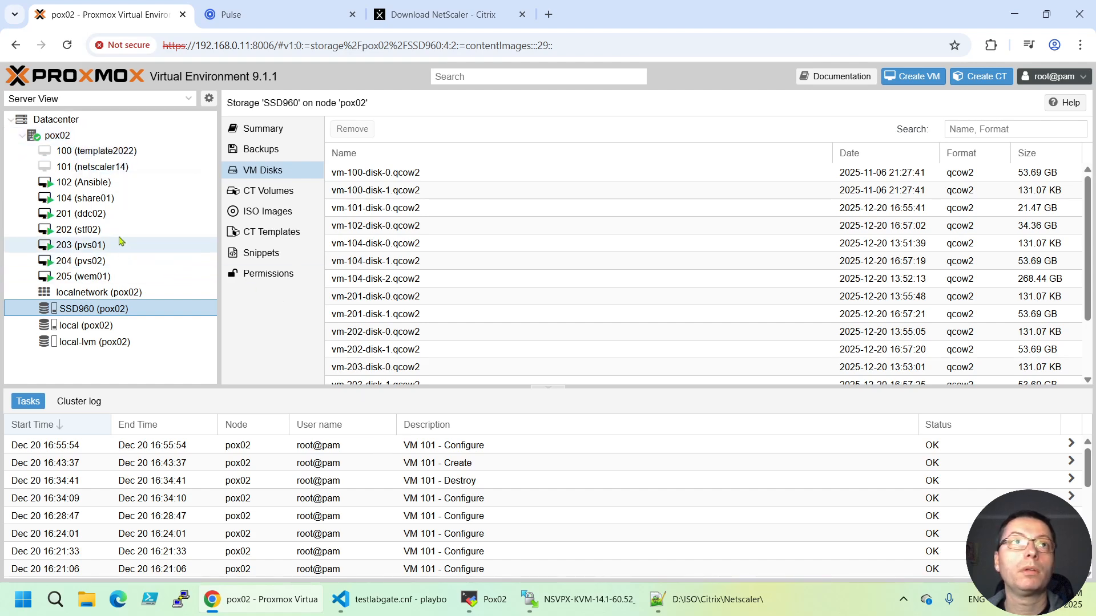
left_click(85, 166)
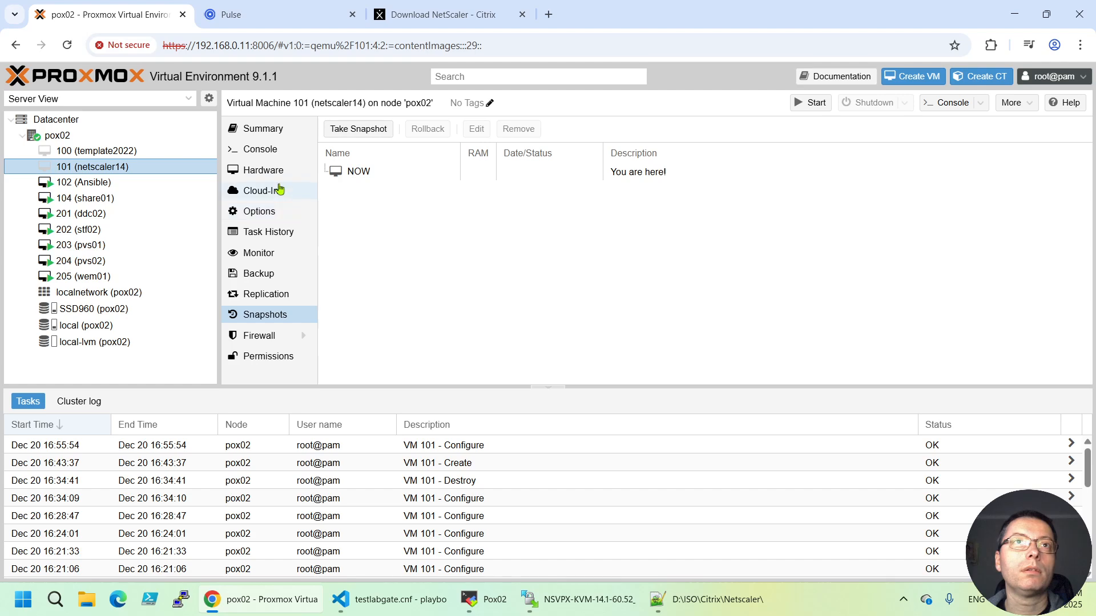
Enable ide0 in VM 101's boot order and move it to the top, giving ide0, ide2, net0
left_click(263, 170)
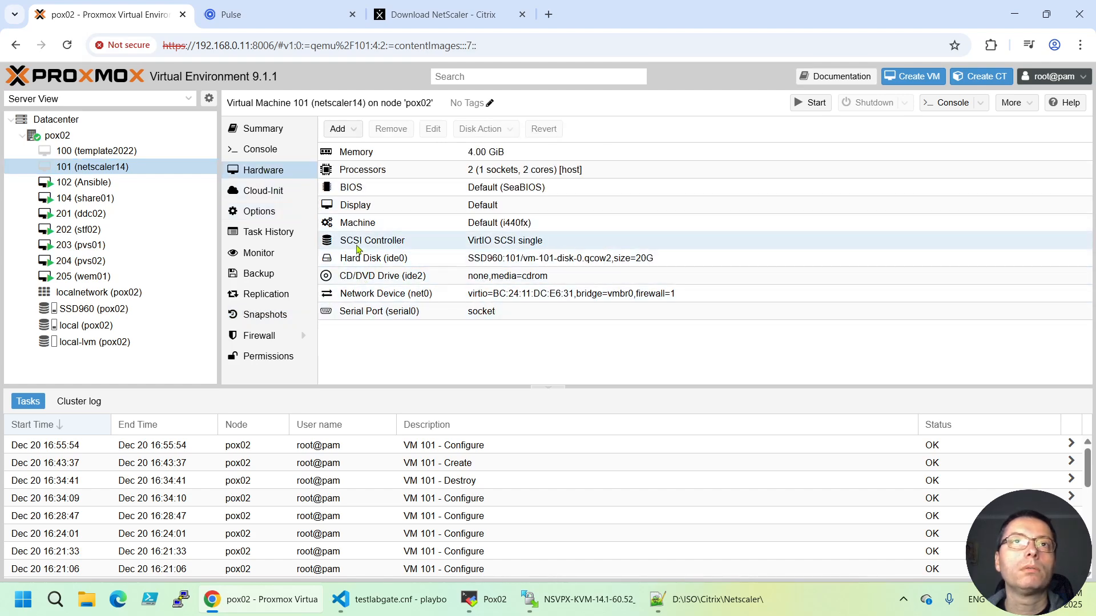
left_click(267, 212)
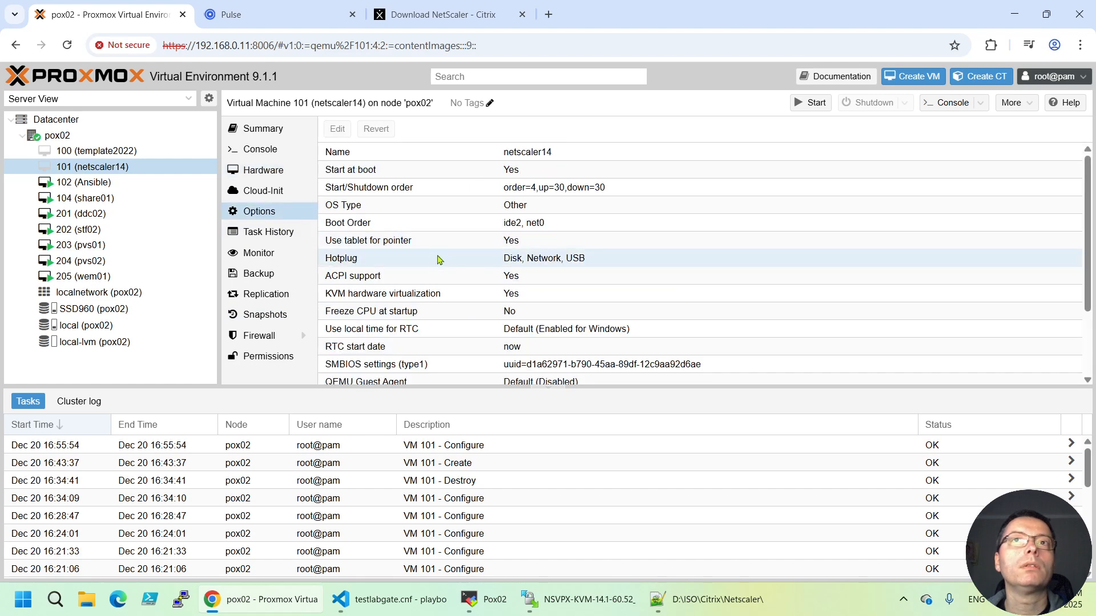
double_click(382, 224)
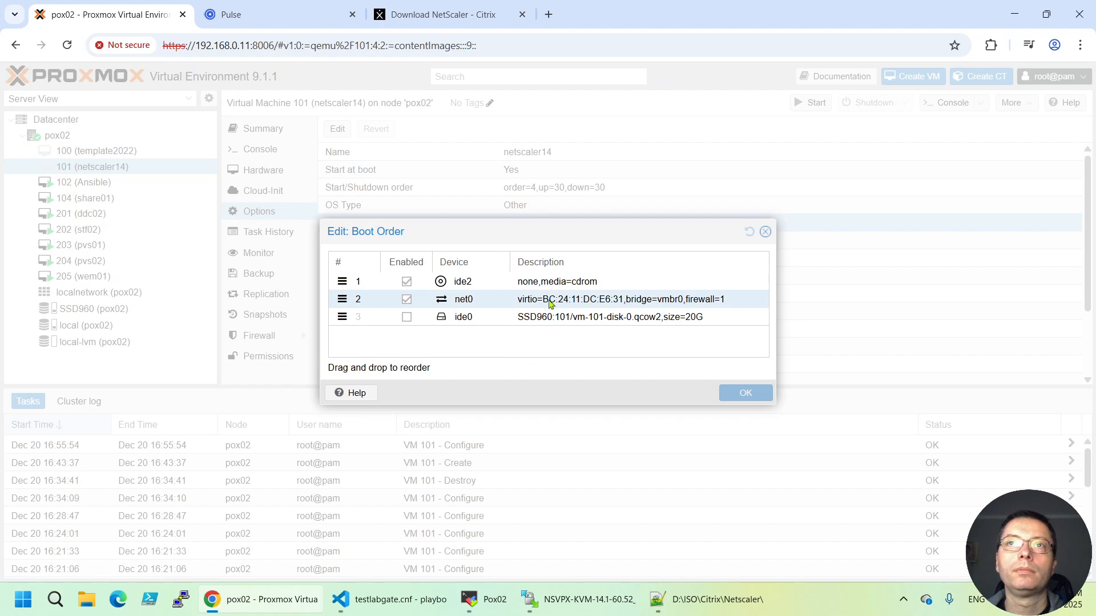
left_click(546, 321)
left_click(408, 316)
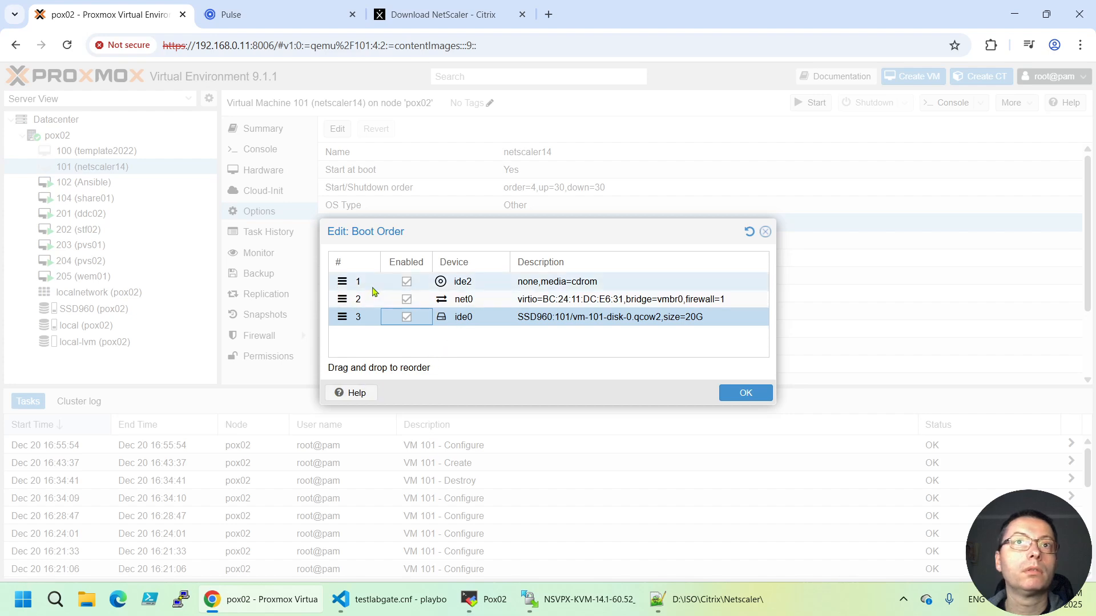
left_click_drag(350, 326, 344, 284)
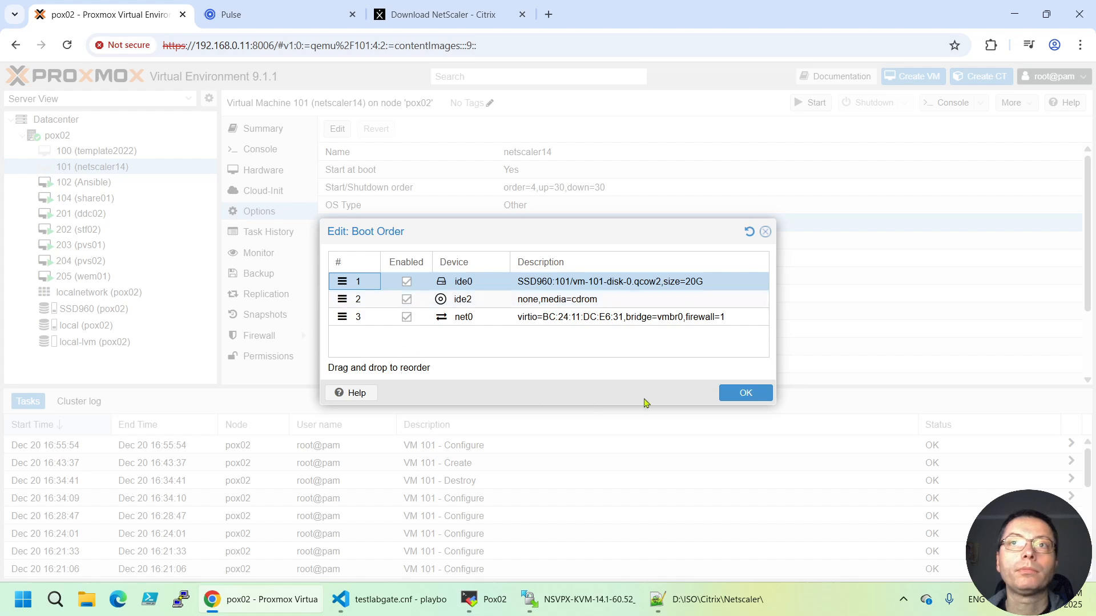
left_click(738, 398)
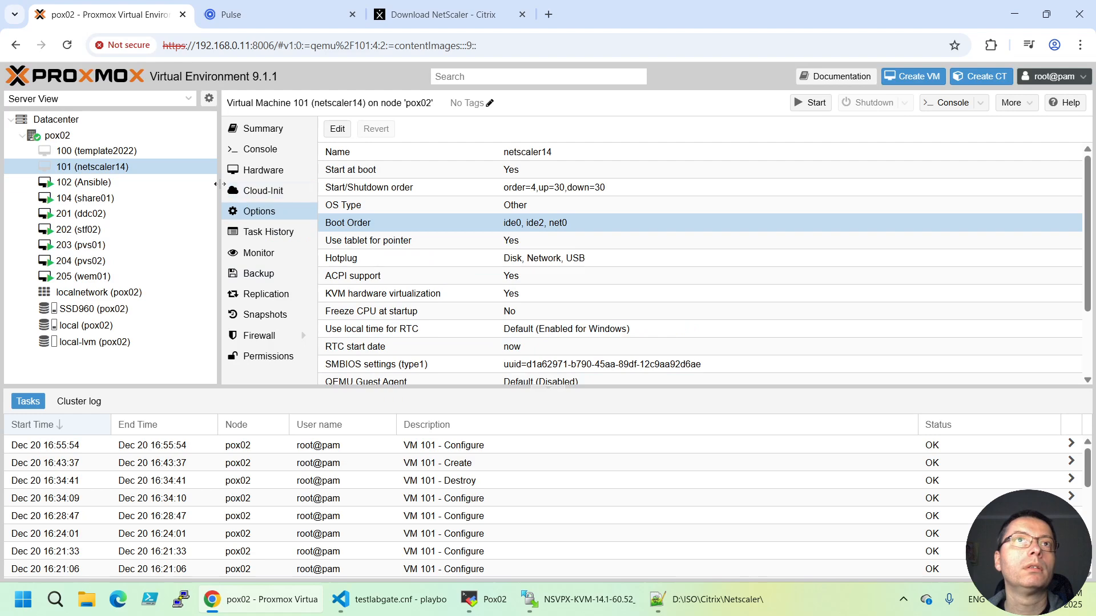
Start VM 101 from its fullscreen noVNC console and wait until NetScaler reports it started
left_click(274, 151)
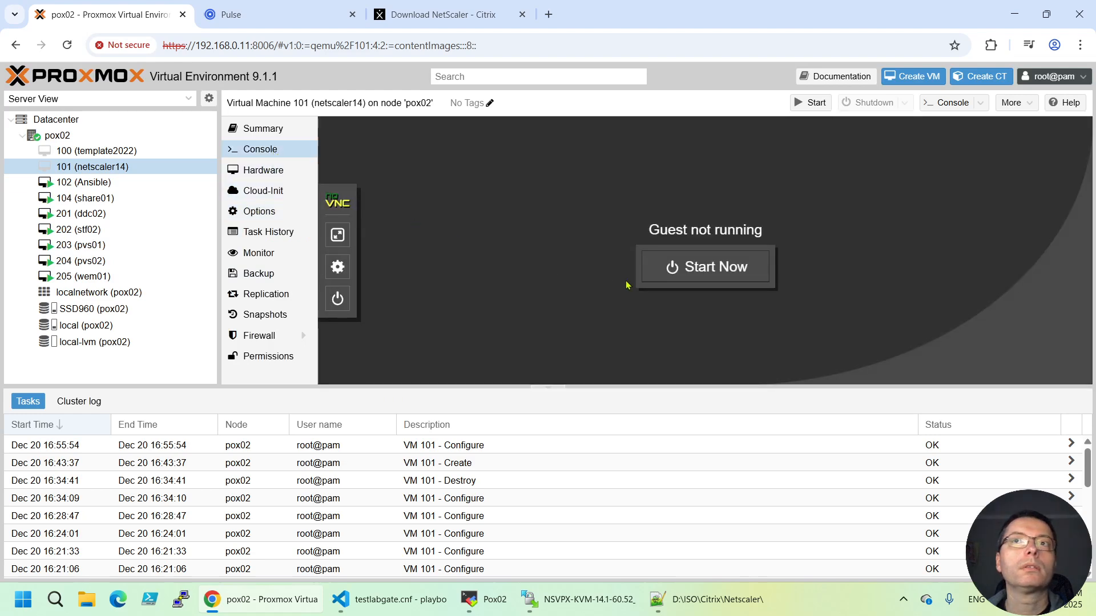
left_click(338, 243)
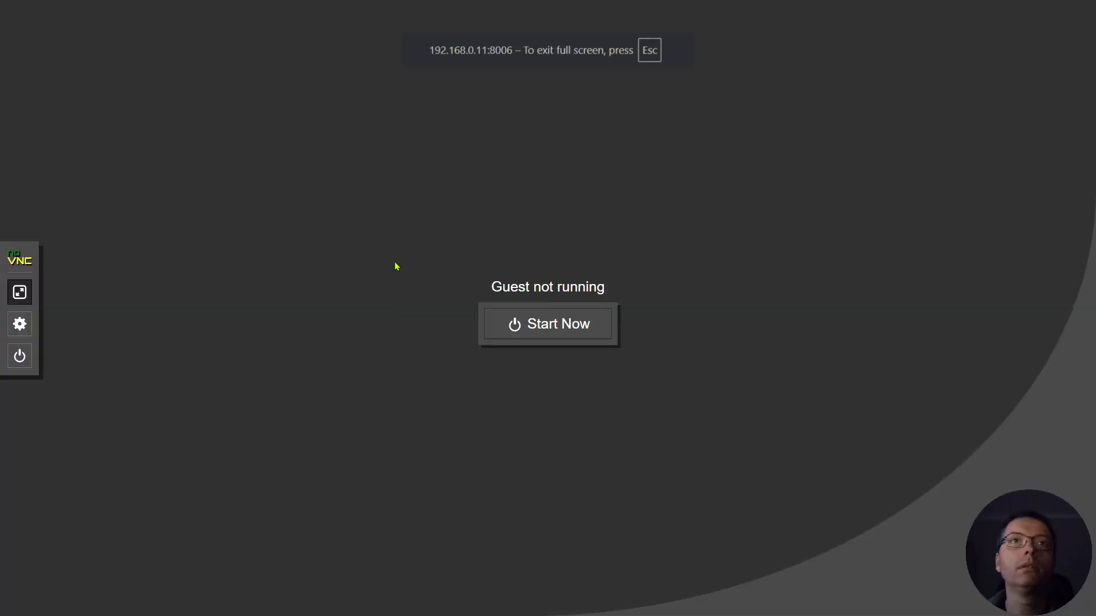
left_click(550, 335)
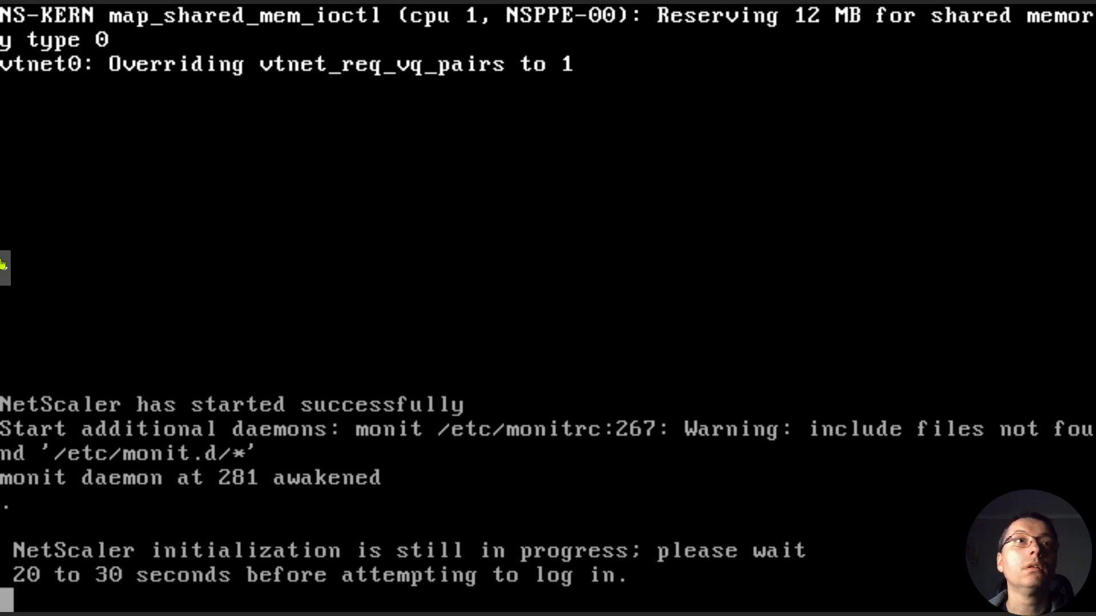
left_click(3, 276)
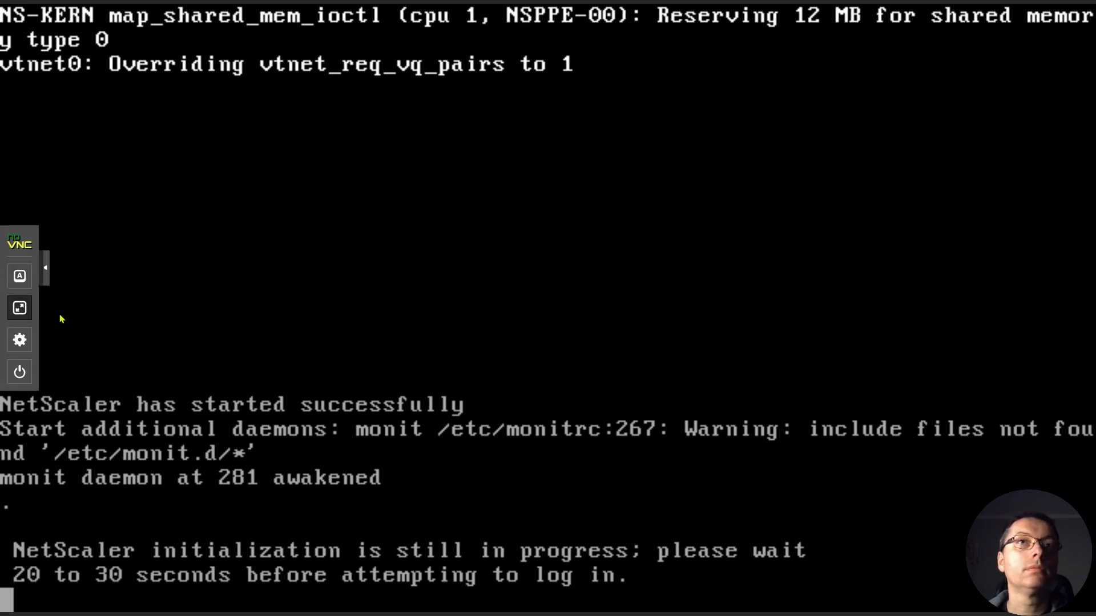
left_click(20, 310)
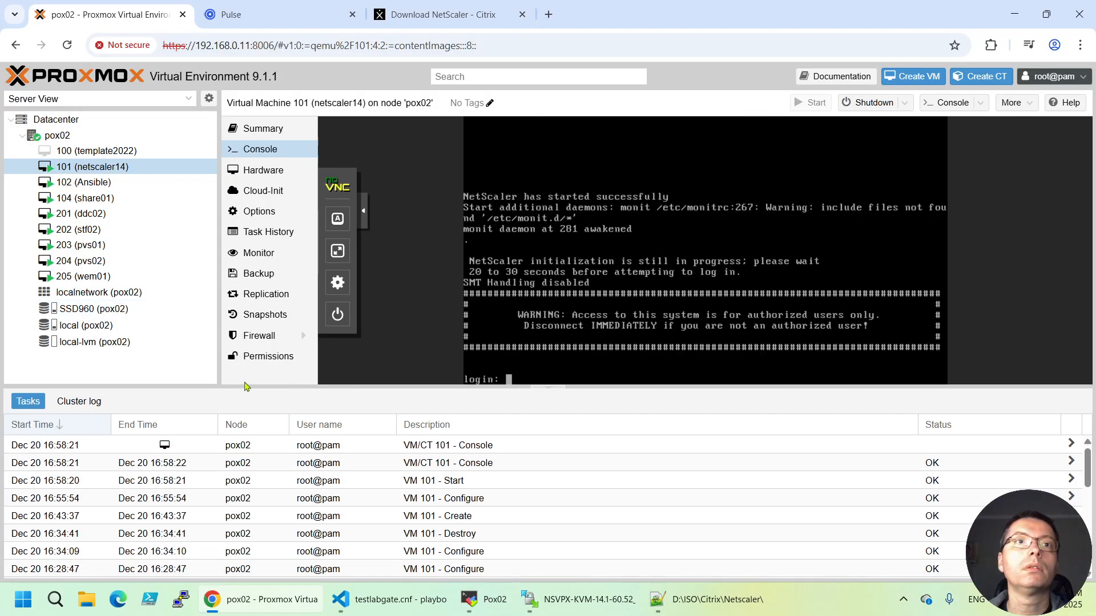
Log in to the NetScaler console as nsroot with the default password and set a new admin password
left_click_drag(485, 386, 483, 501)
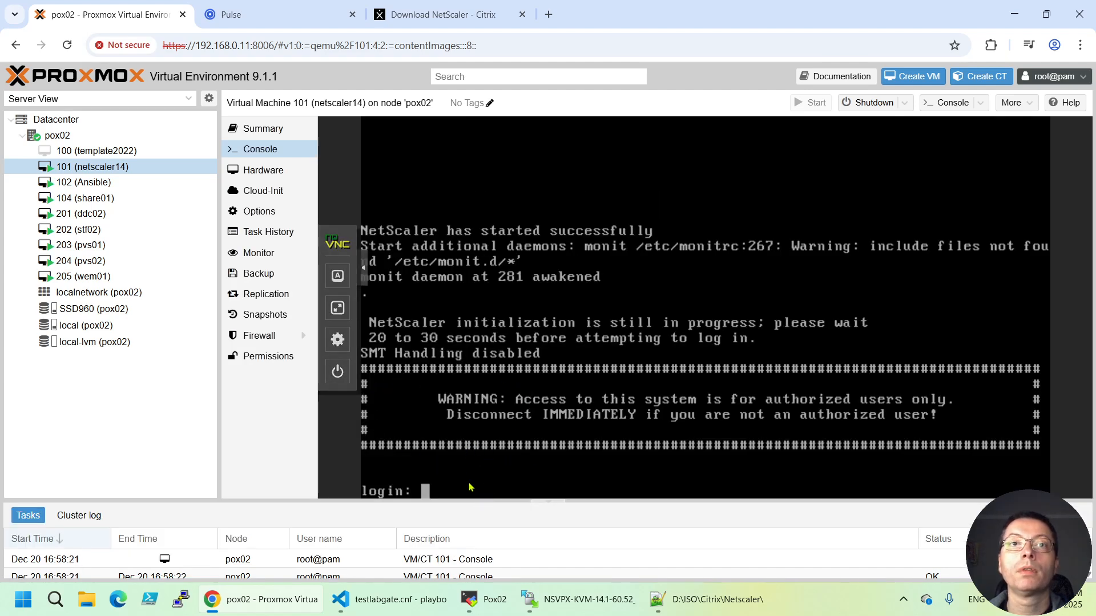
type("ns")
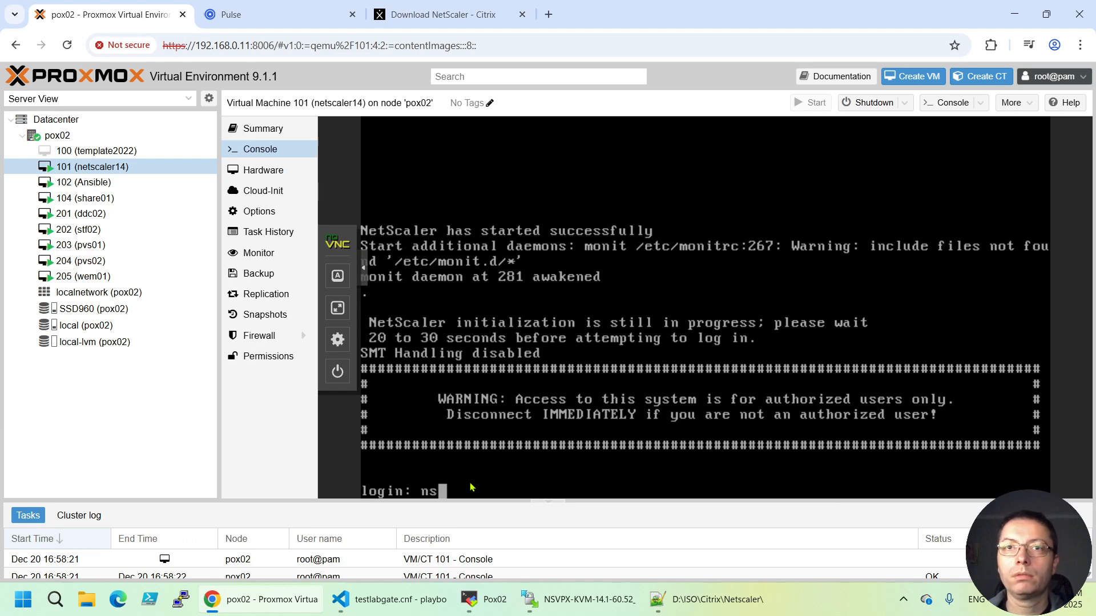
type("root")
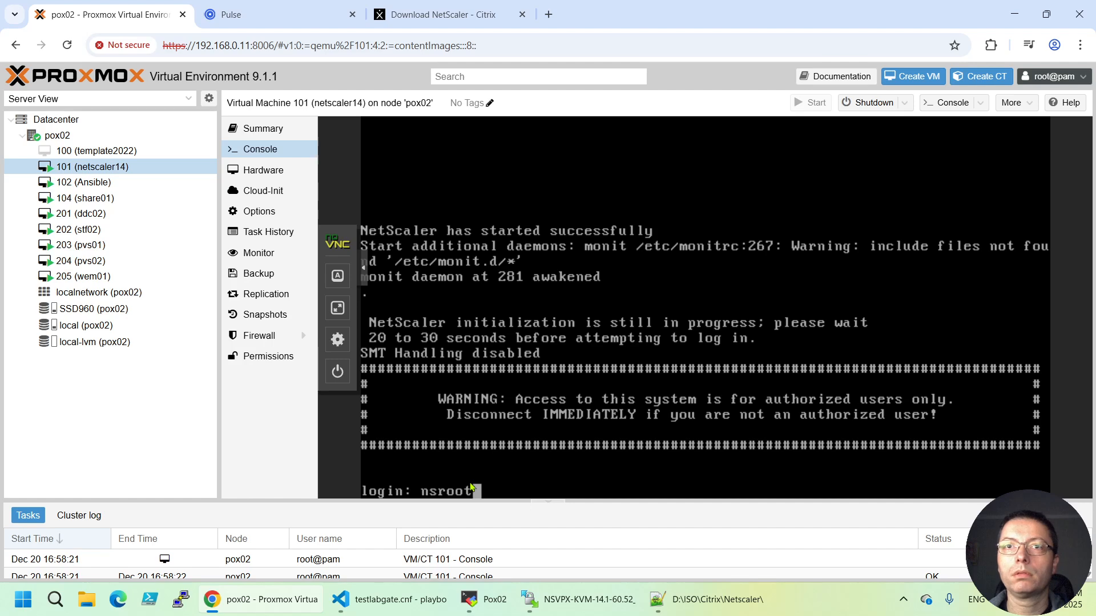
key("Return")
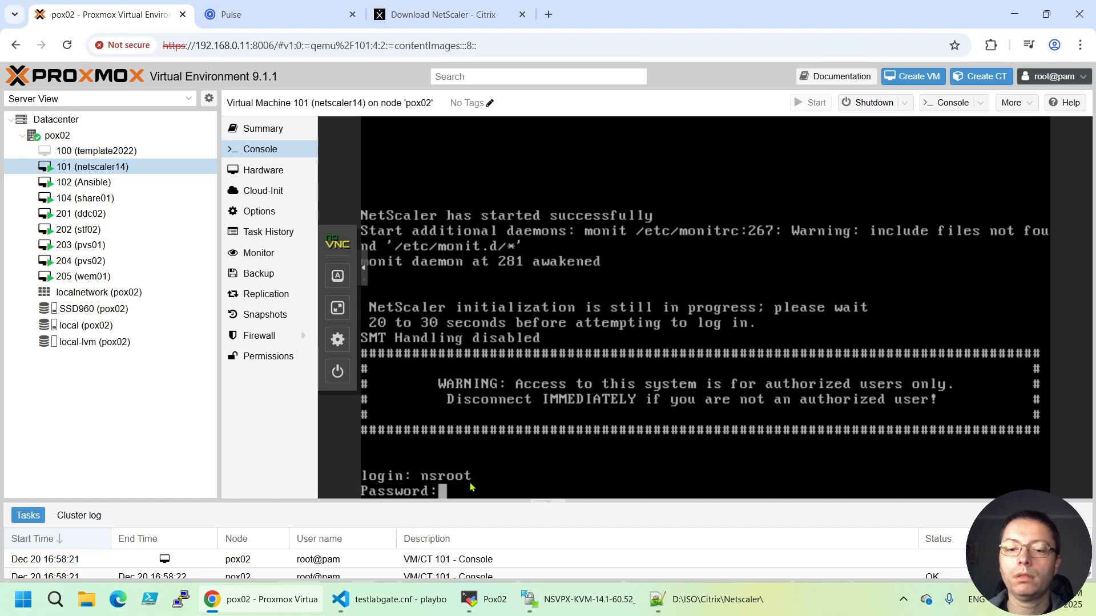
type("nsroot")
key("Return")
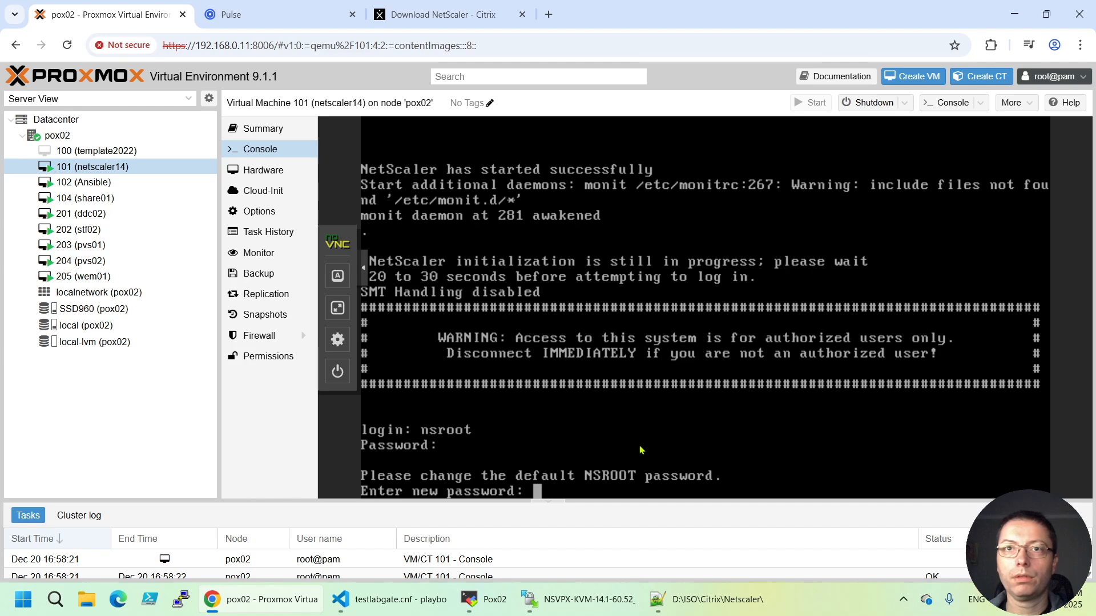
key("Return")
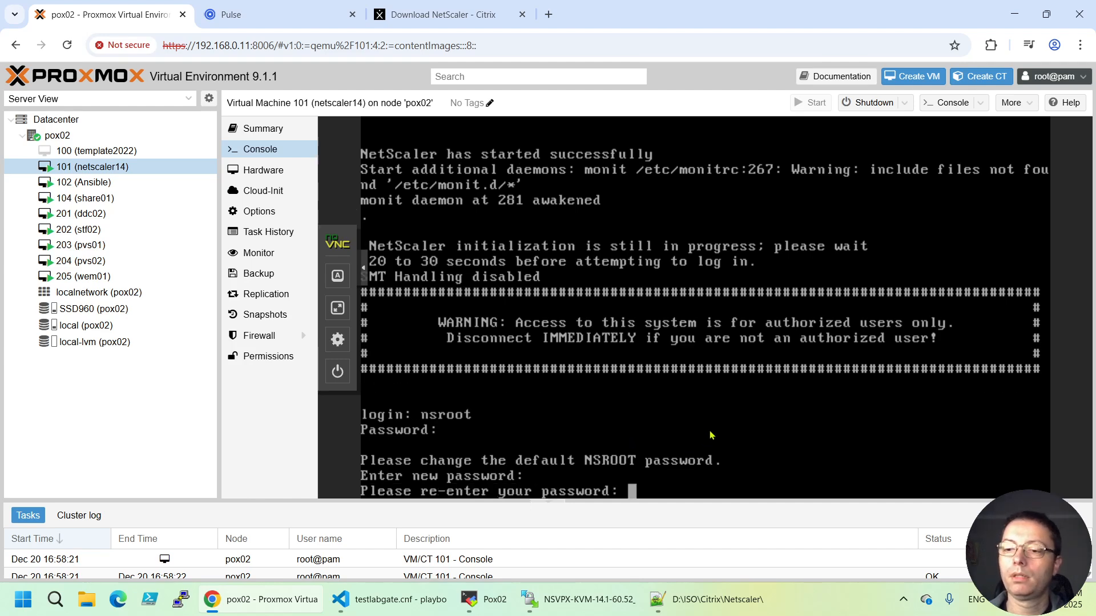
key("Return")
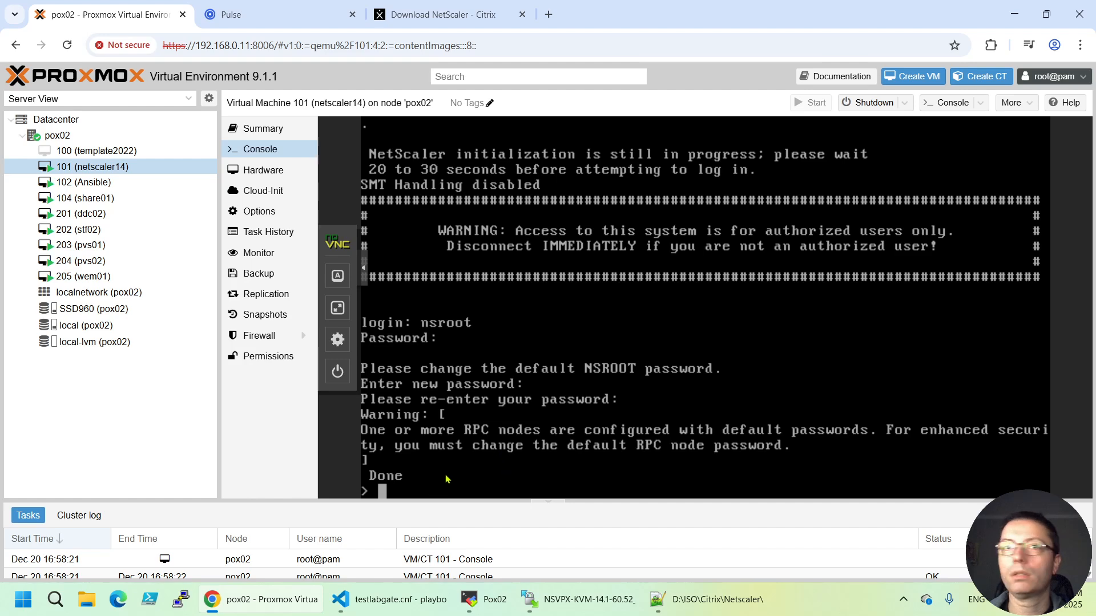
Set the NetScaler management IP to 192.168.0.15 with netmask 255.255.255.0 via 'set ns config'
type("se")
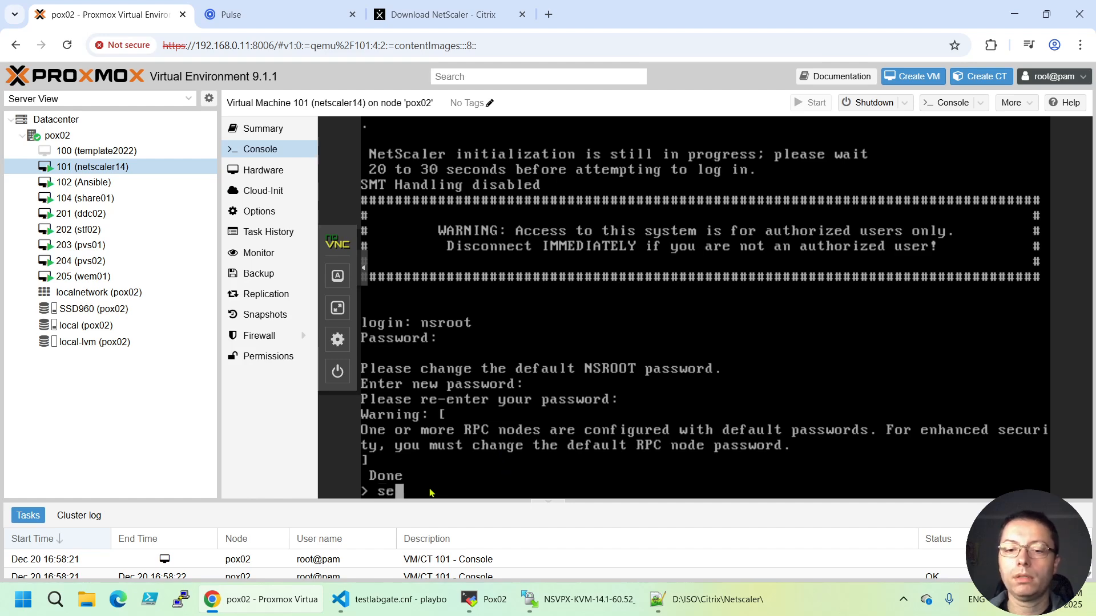
type("t ns")
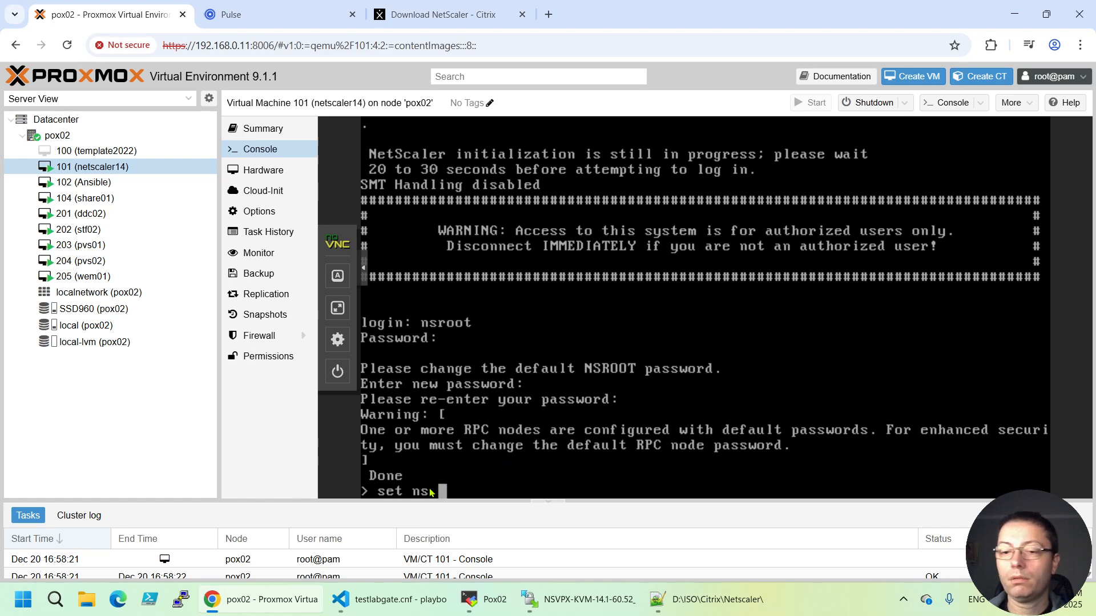
type(" config ")
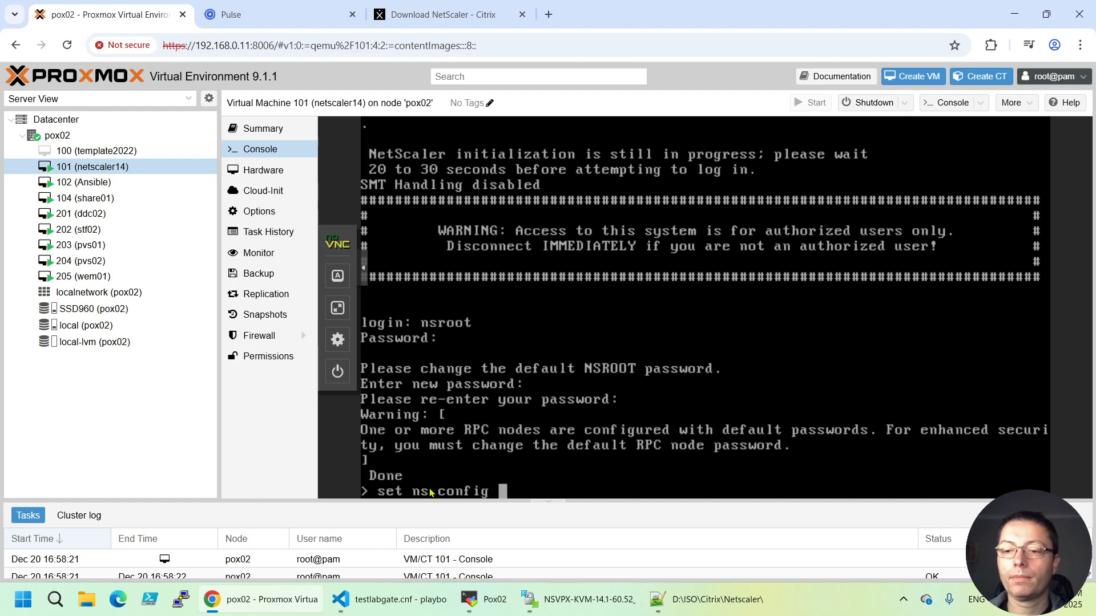
type("-ipAddress")
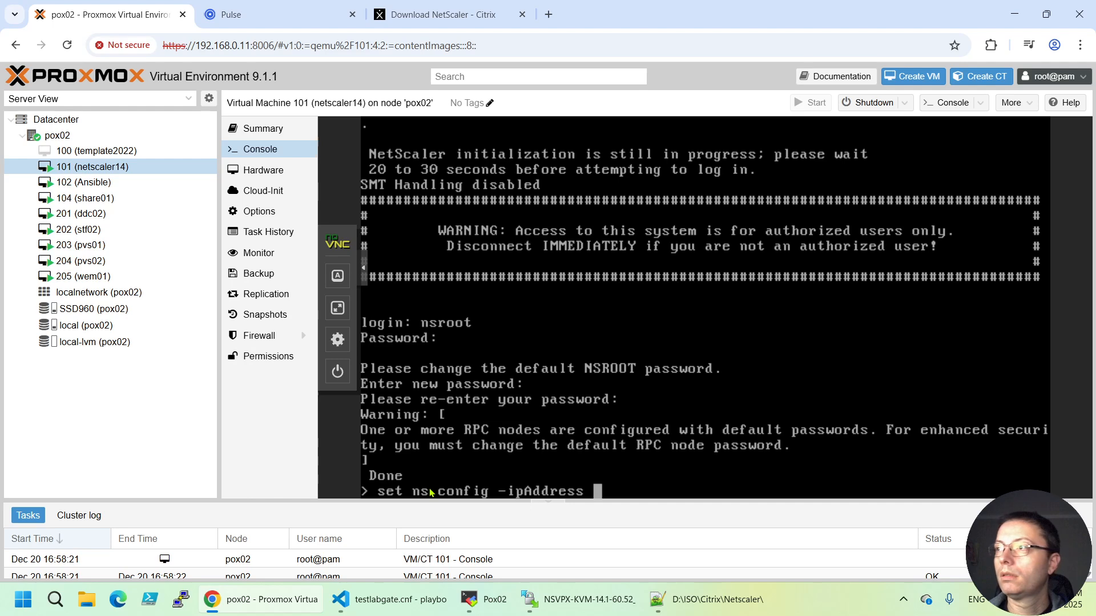
type(" 19")
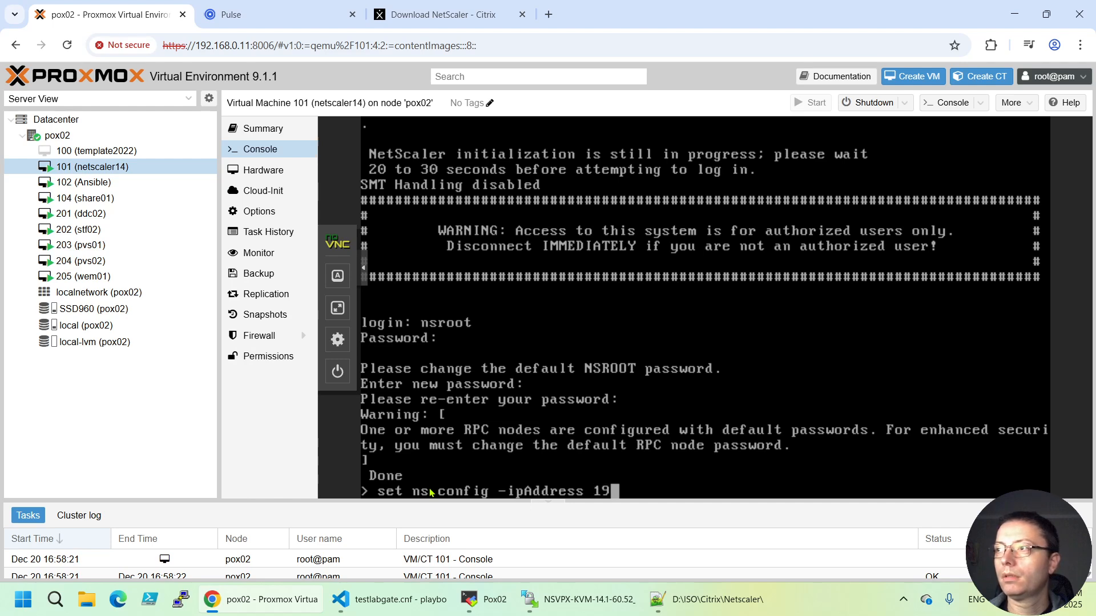
type("0")
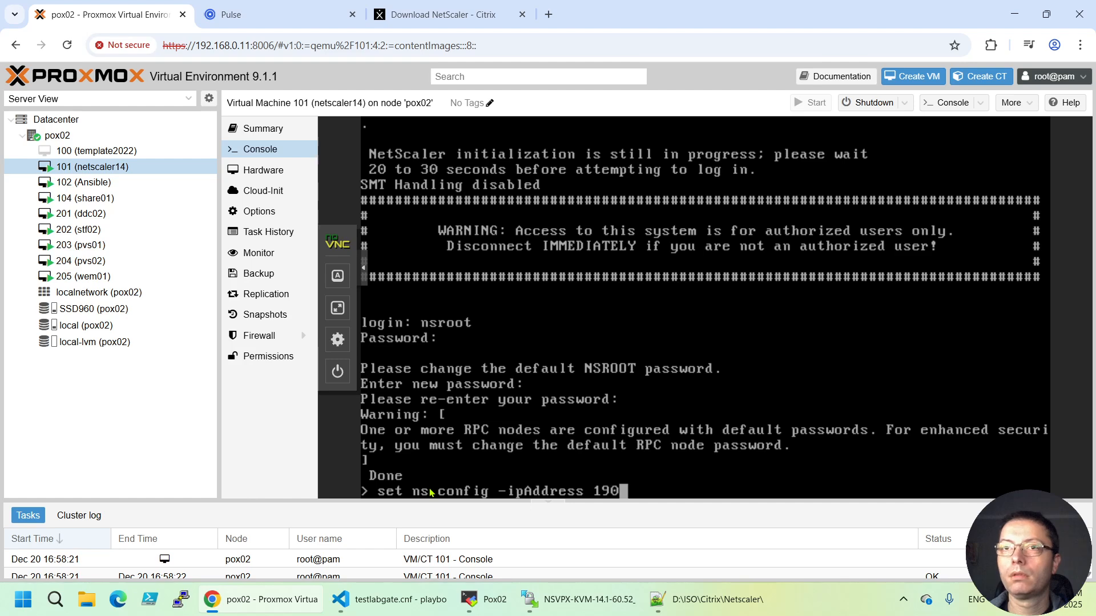
key("BackSpace")
type("2.1")
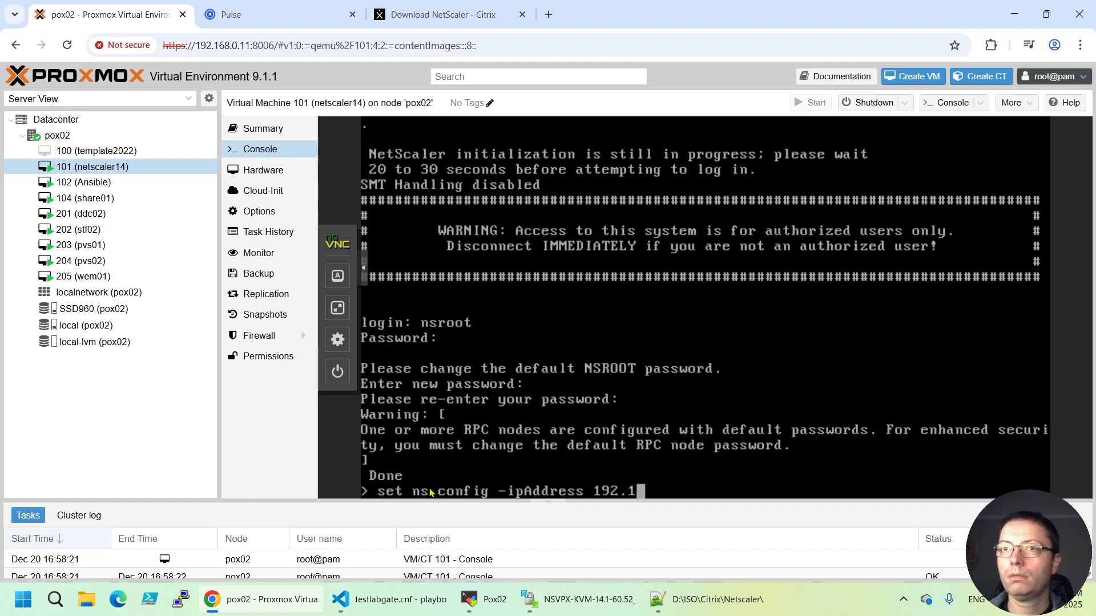
type("68.")
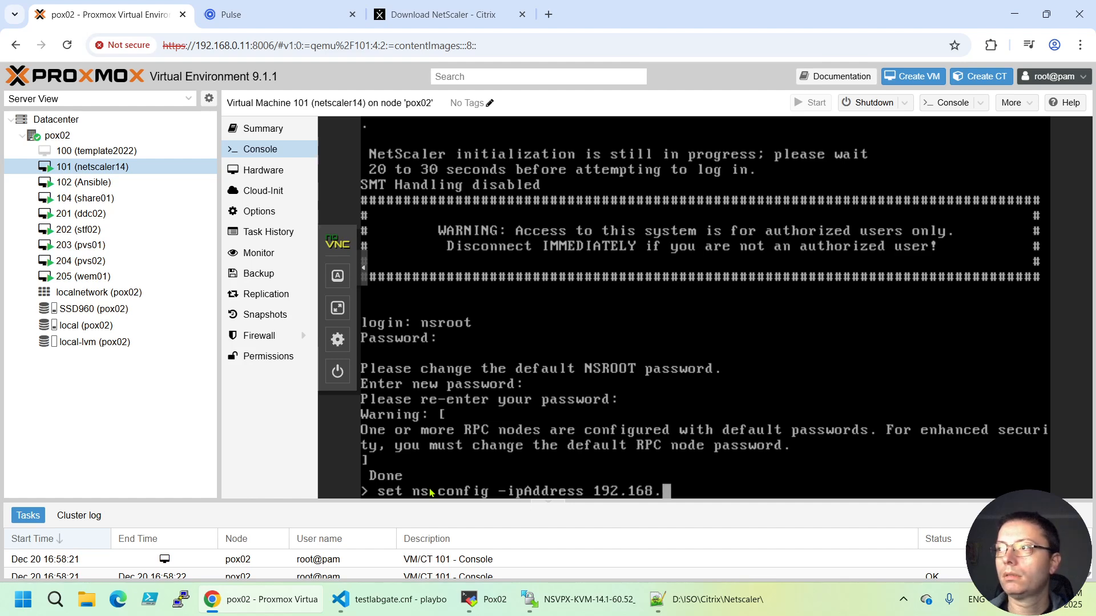
type("0.15")
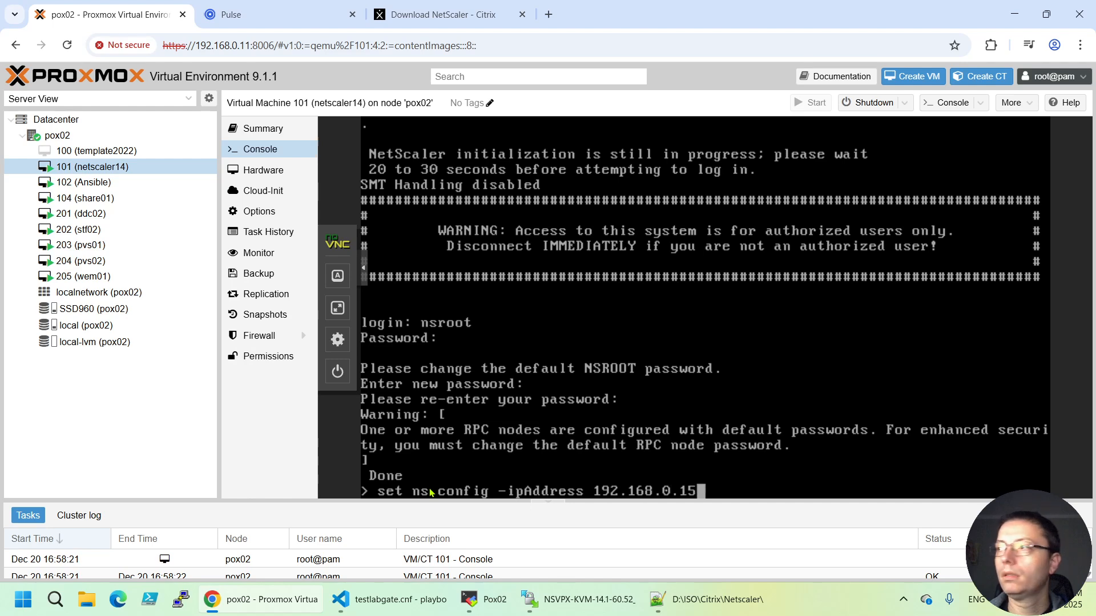
type(" 0ne")
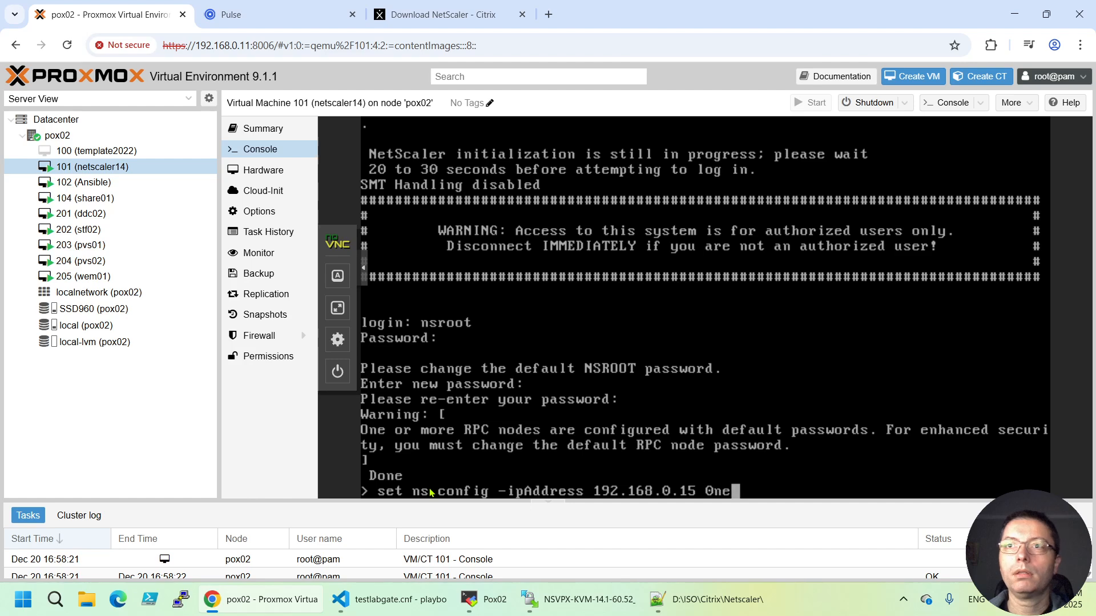
key("BackSpace")
key("BackSpace")
key("BackSpace")
key("BackSpace")
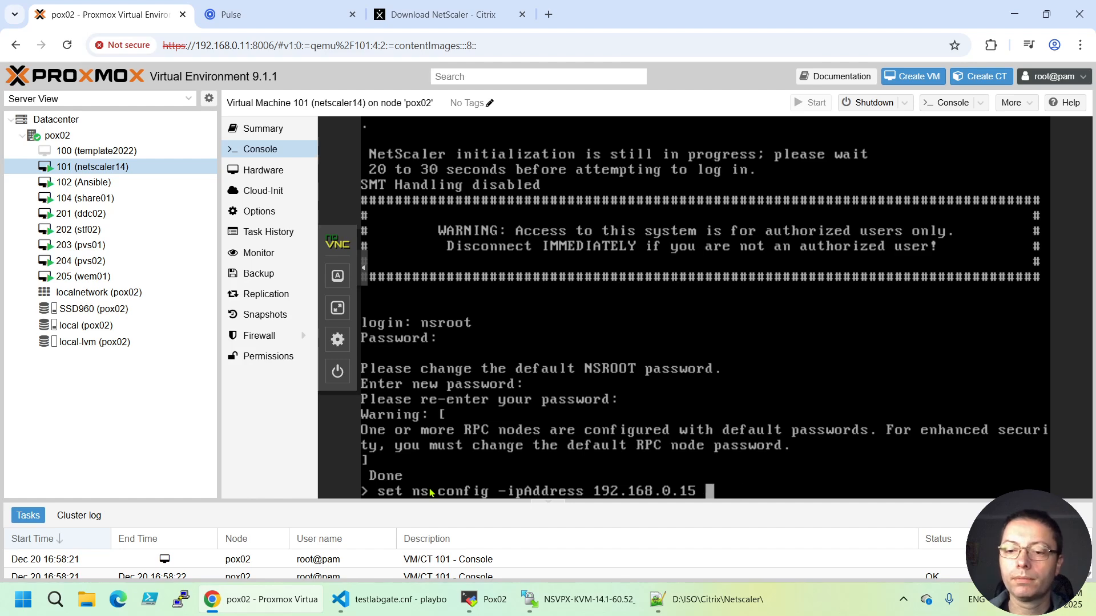
type("-netmask 255.255")
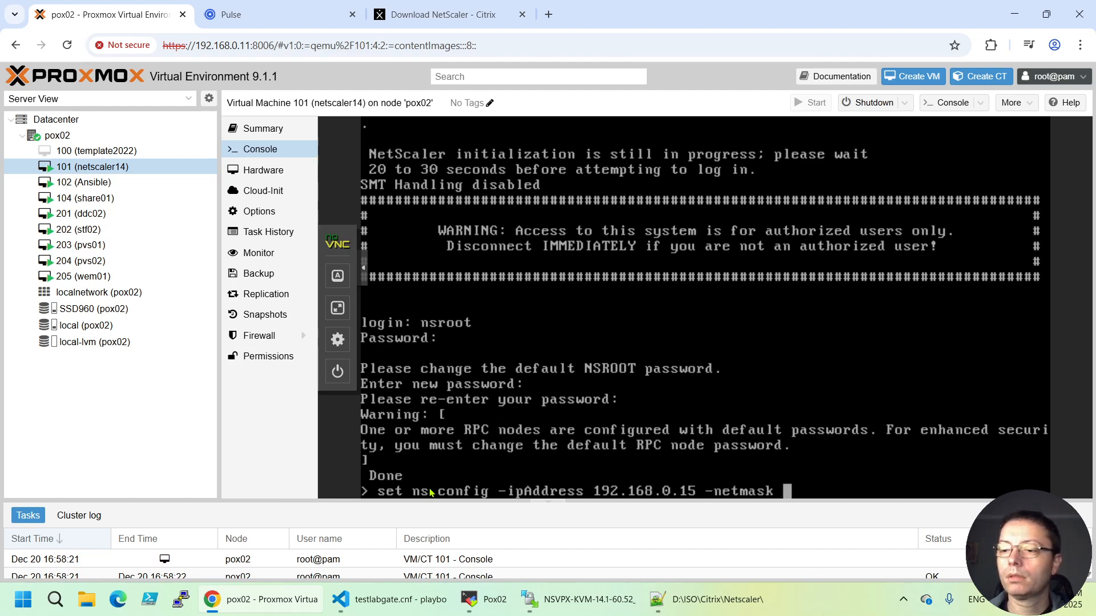
type(".255.0")
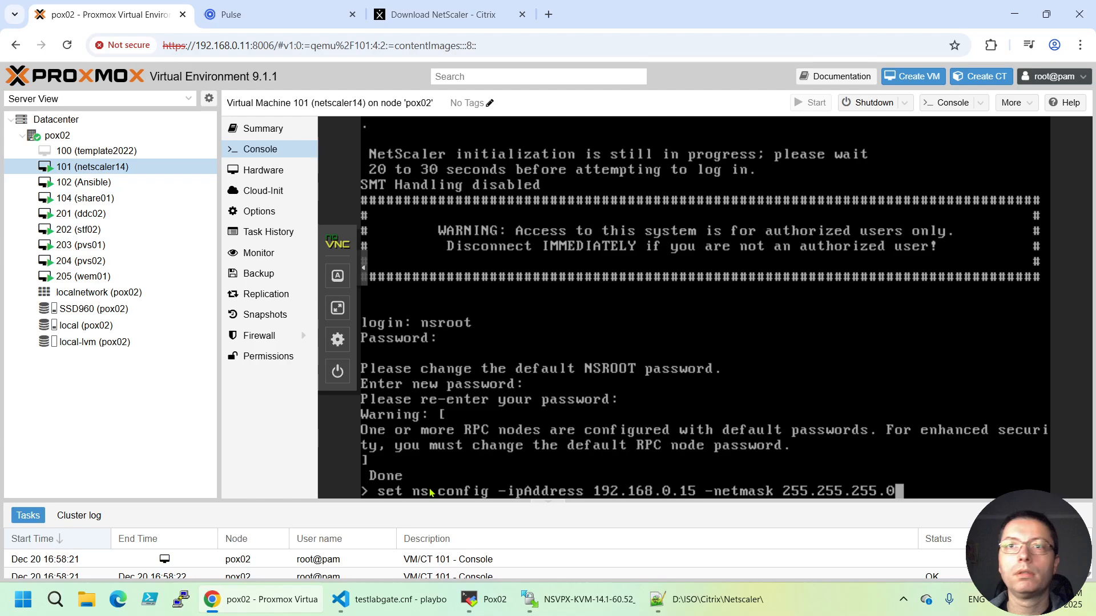
key("Return")
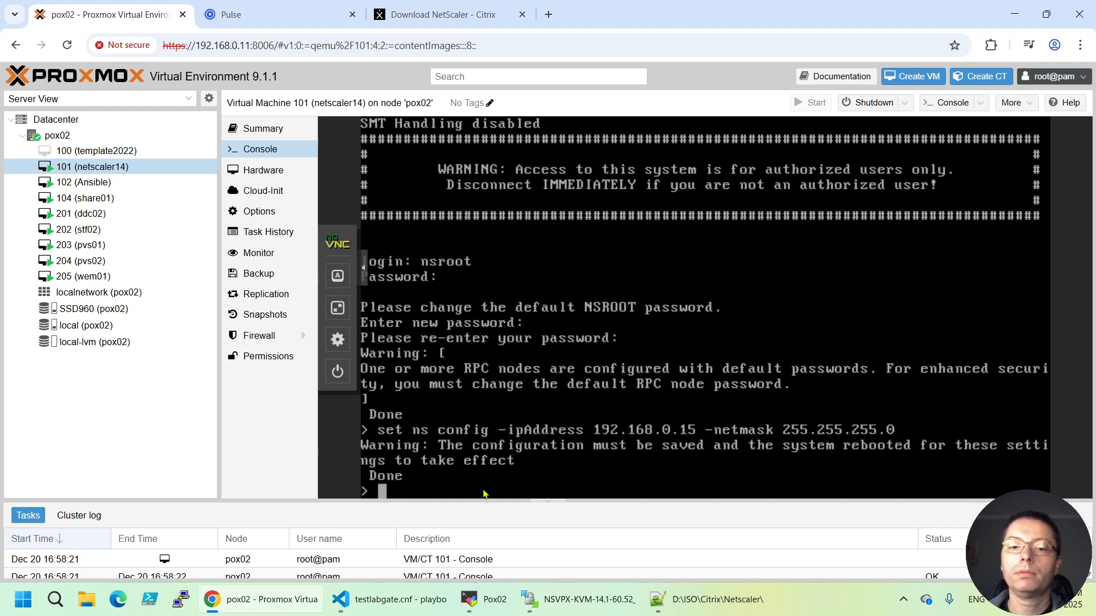
Add a default route 0.0.0.0 0.0.0.0 through gateway 192.168.0.1
type("add route")
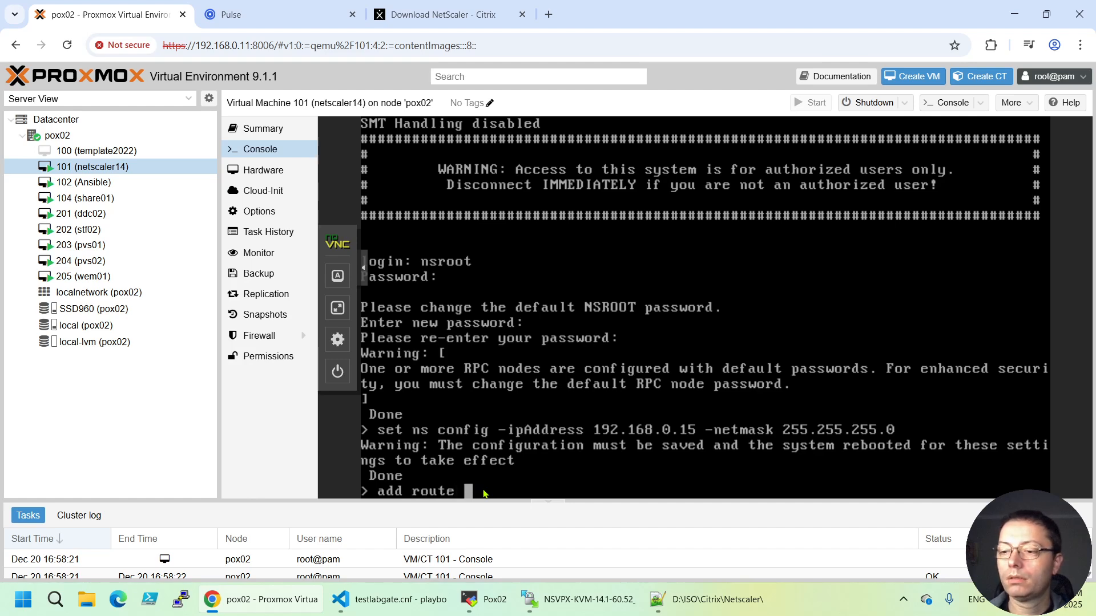
type("0.")
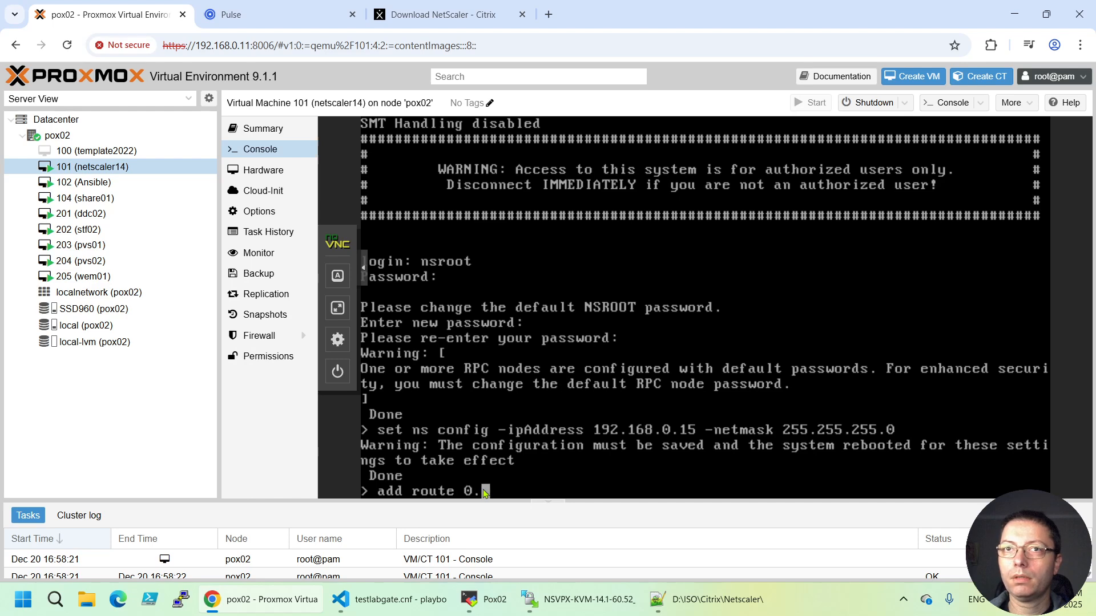
type("0.0.0")
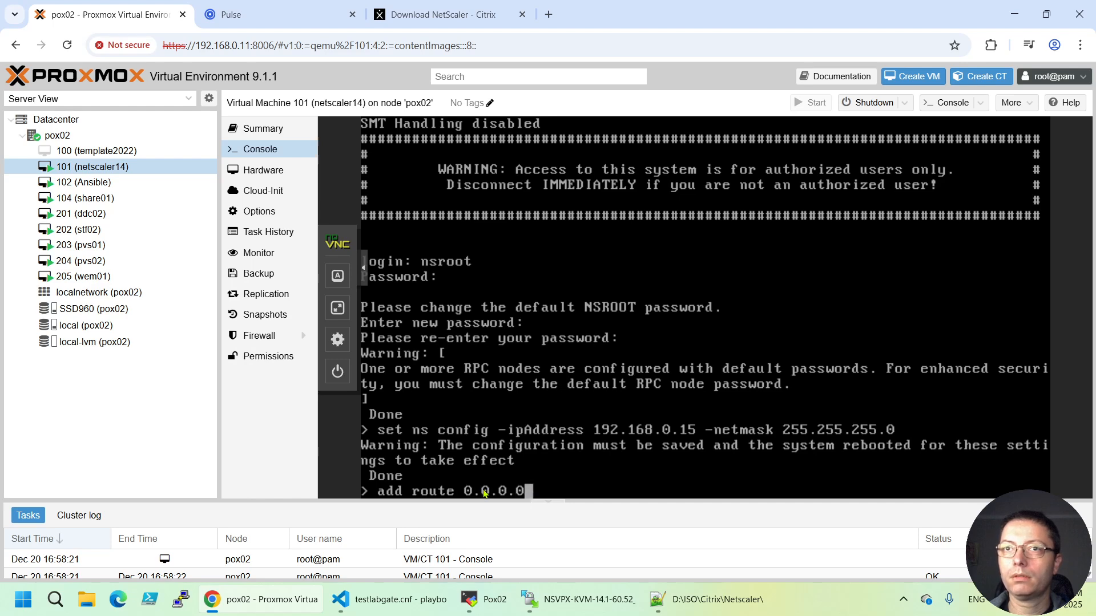
type(" 0.0.0")
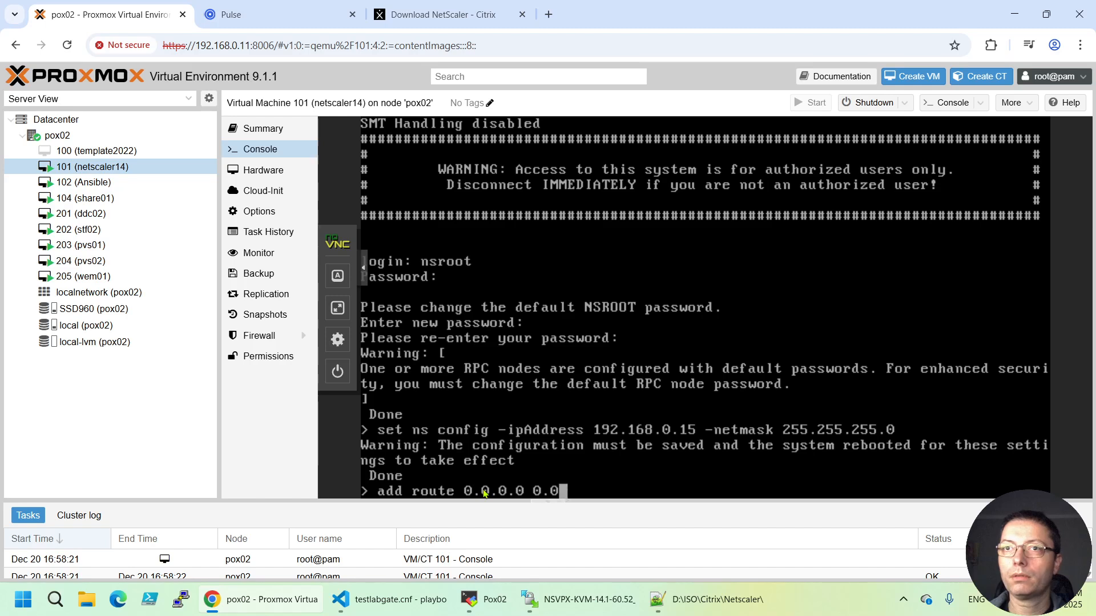
type(".")
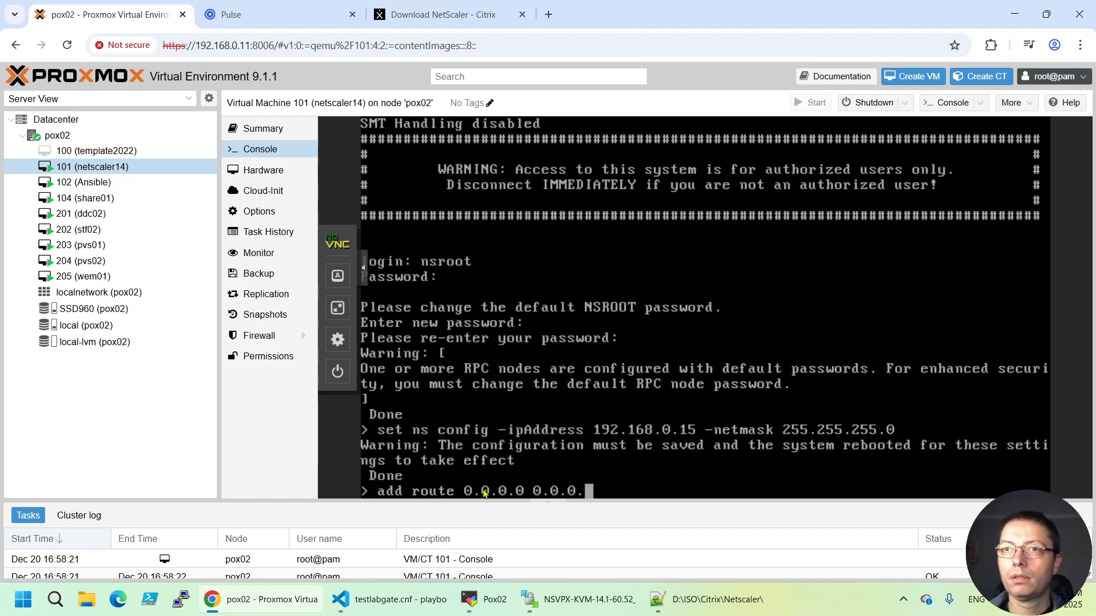
type("0 ")
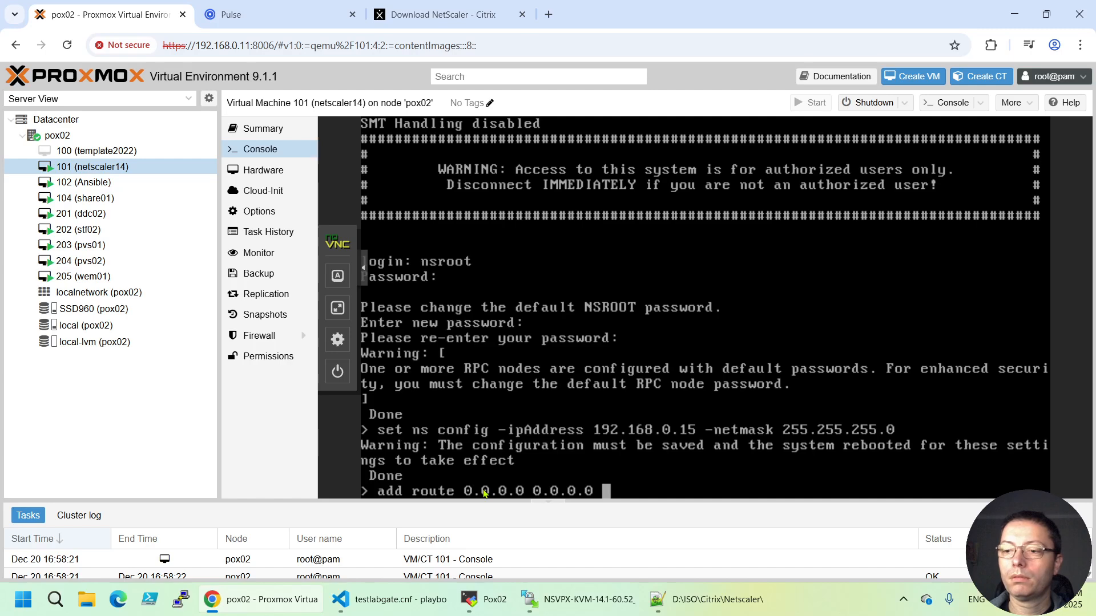
type("192")
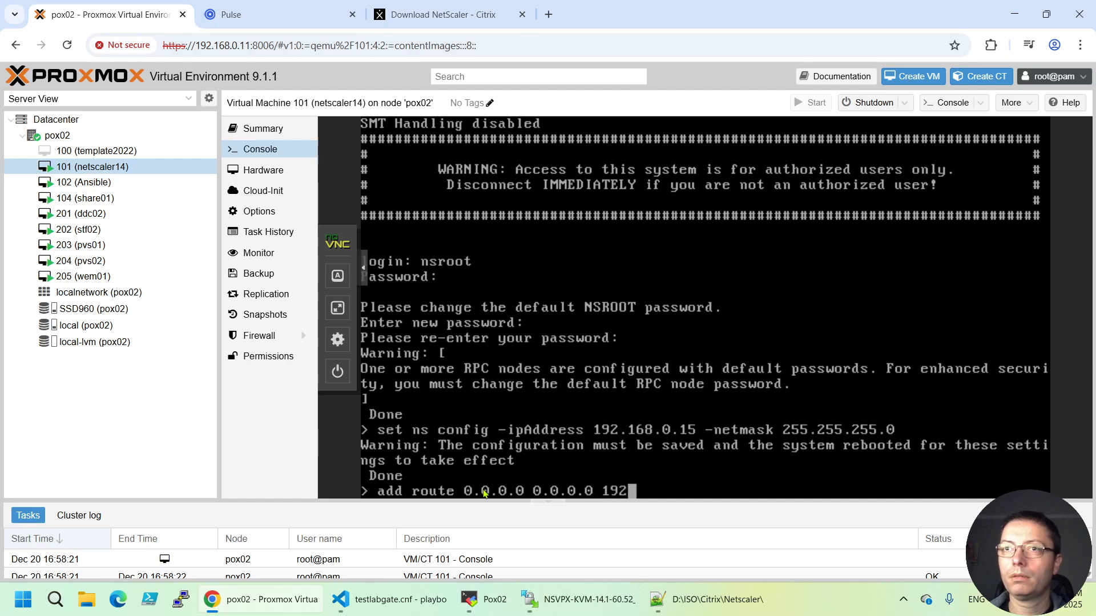
type(".1")
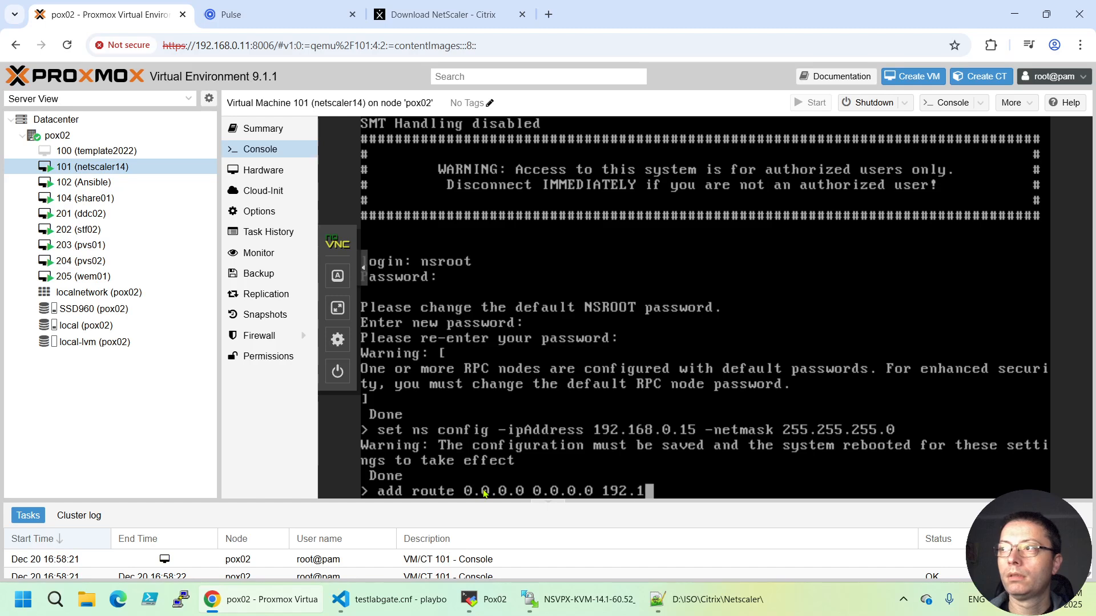
type("68.0.1")
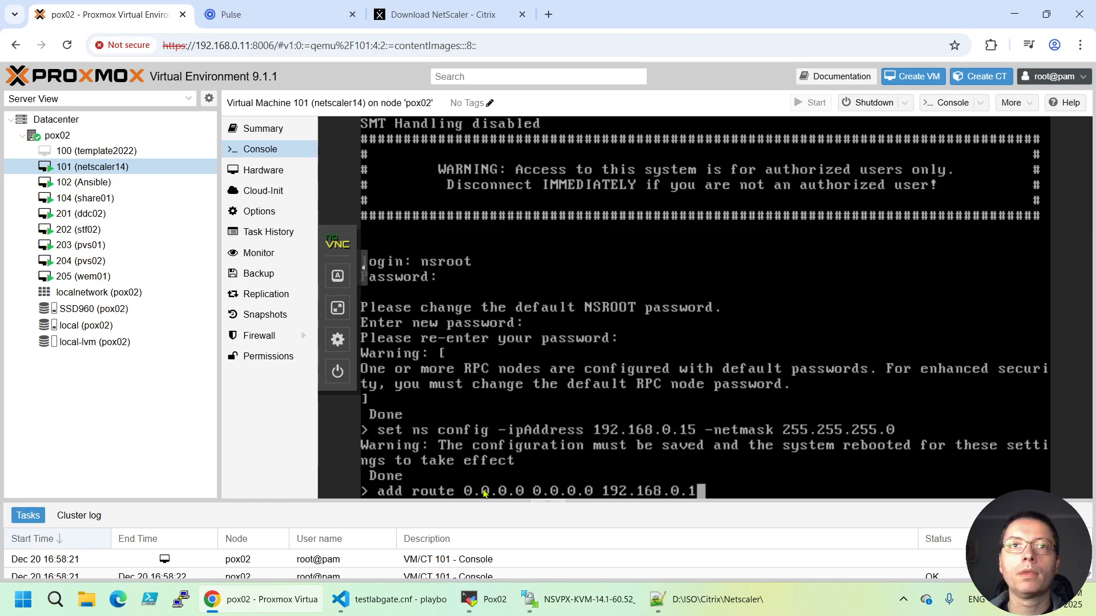
key("Return")
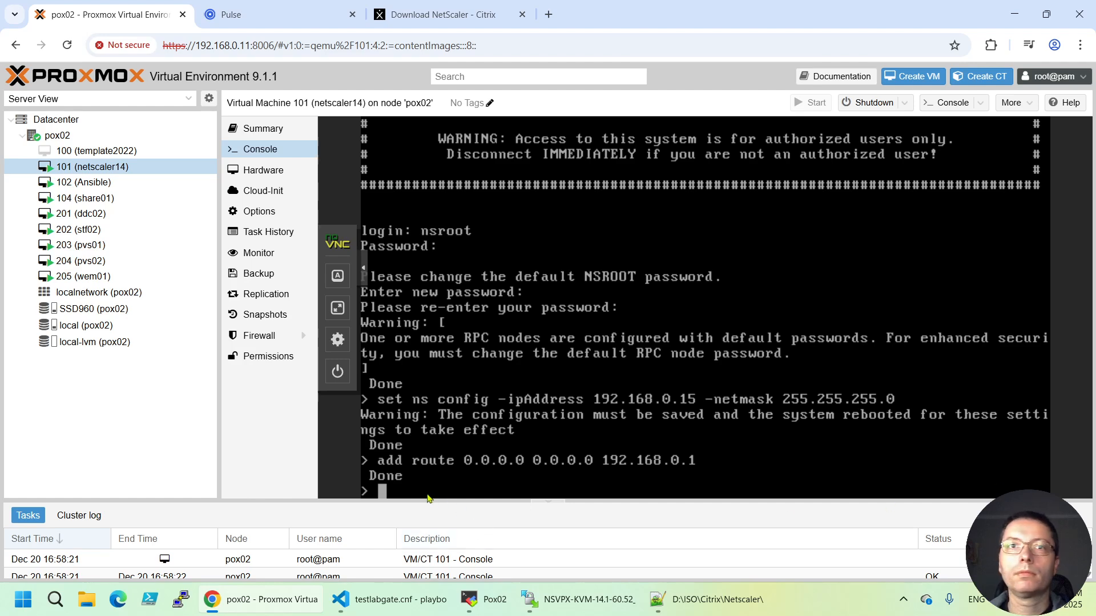
Save the NetScaler configuration with 'save ns config', then reboot the appliance, confirming with 'y'
type("save ")
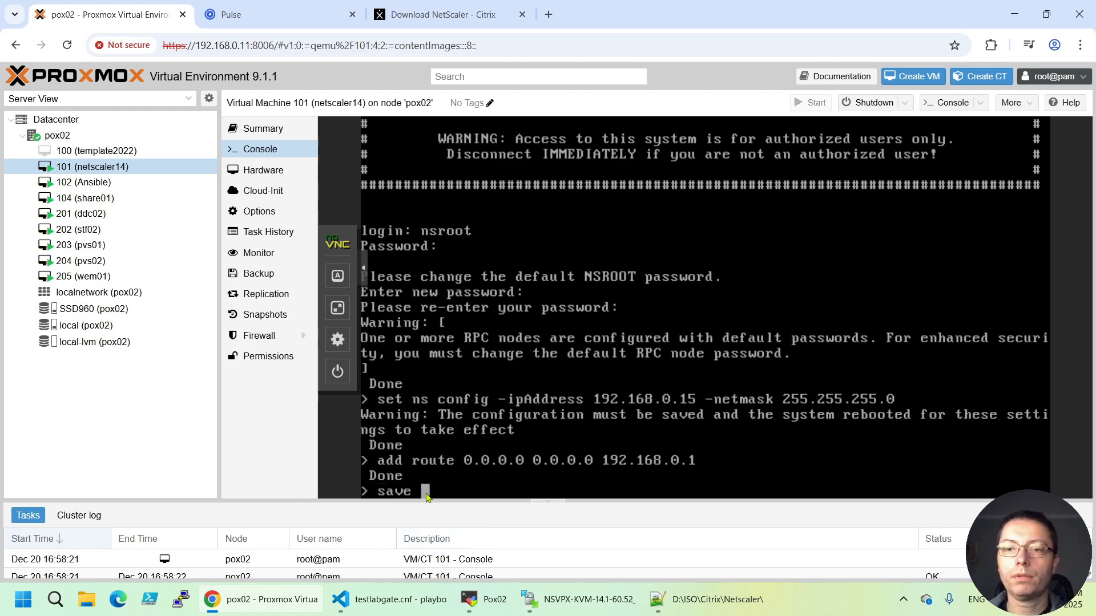
type("ns config")
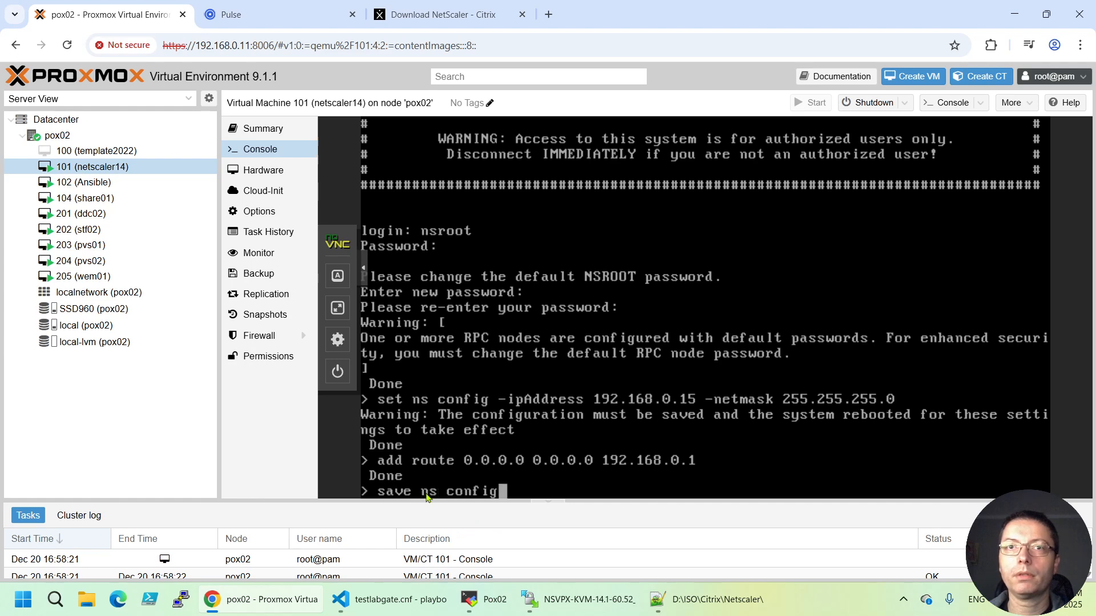
key("Return")
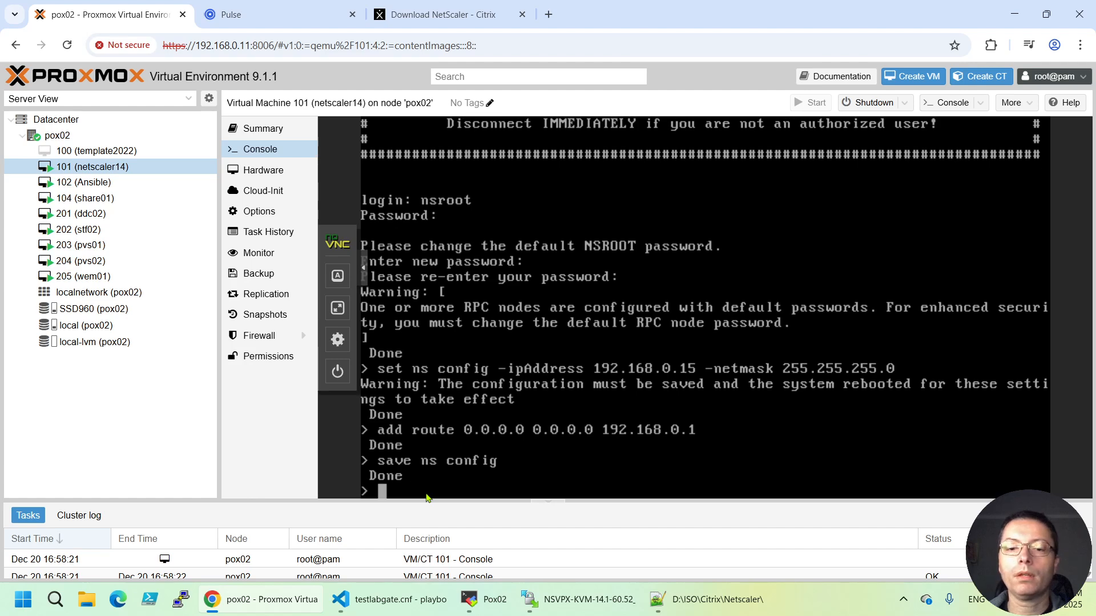
type("reboot")
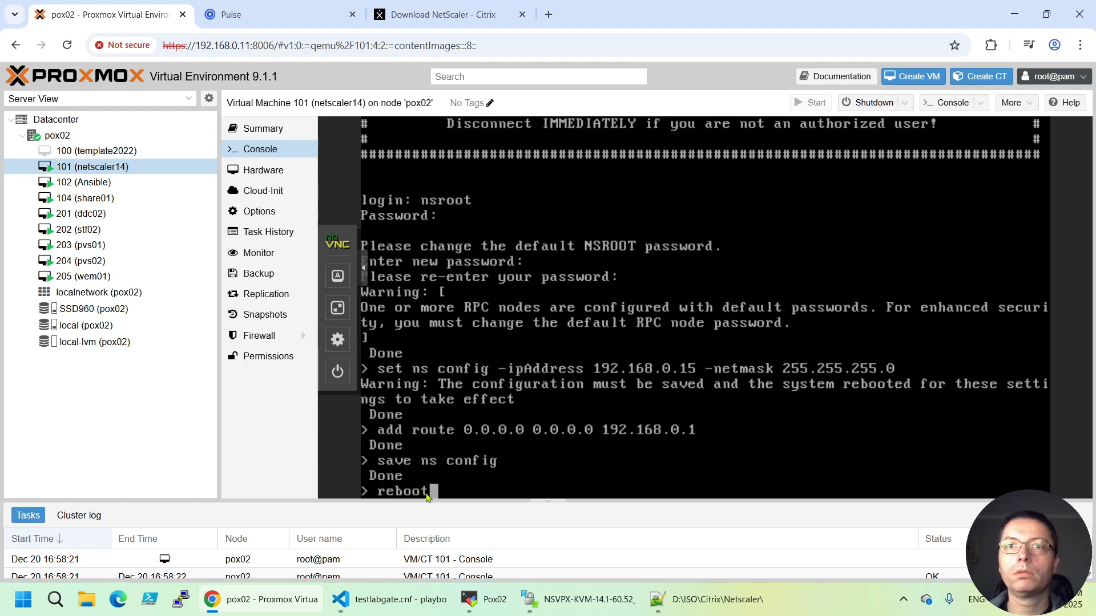
key("Return")
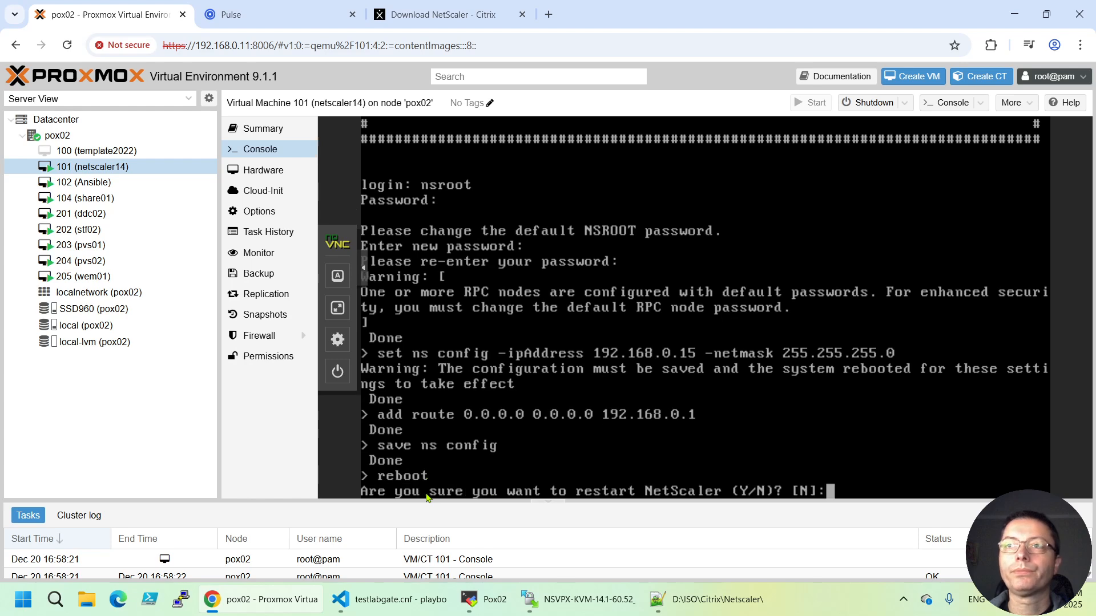
type("y")
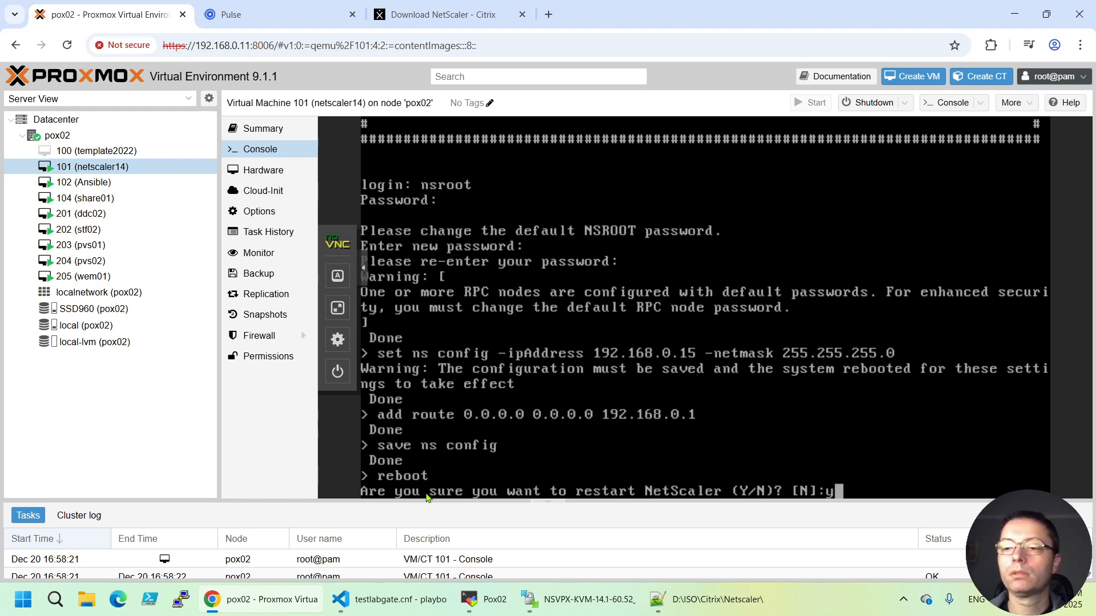
key("Return")
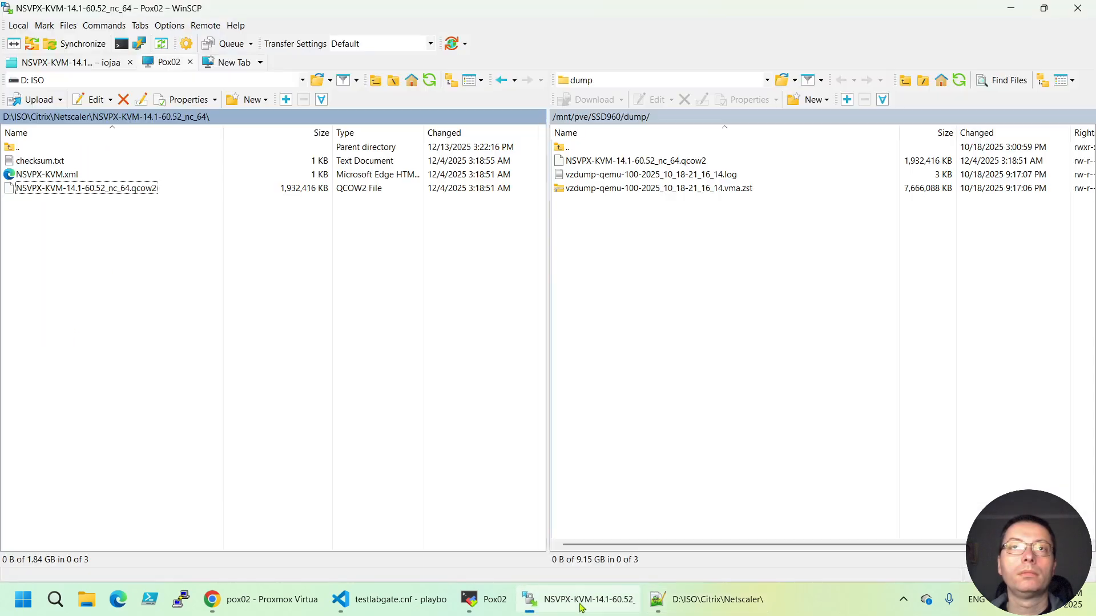
left_click(582, 604)
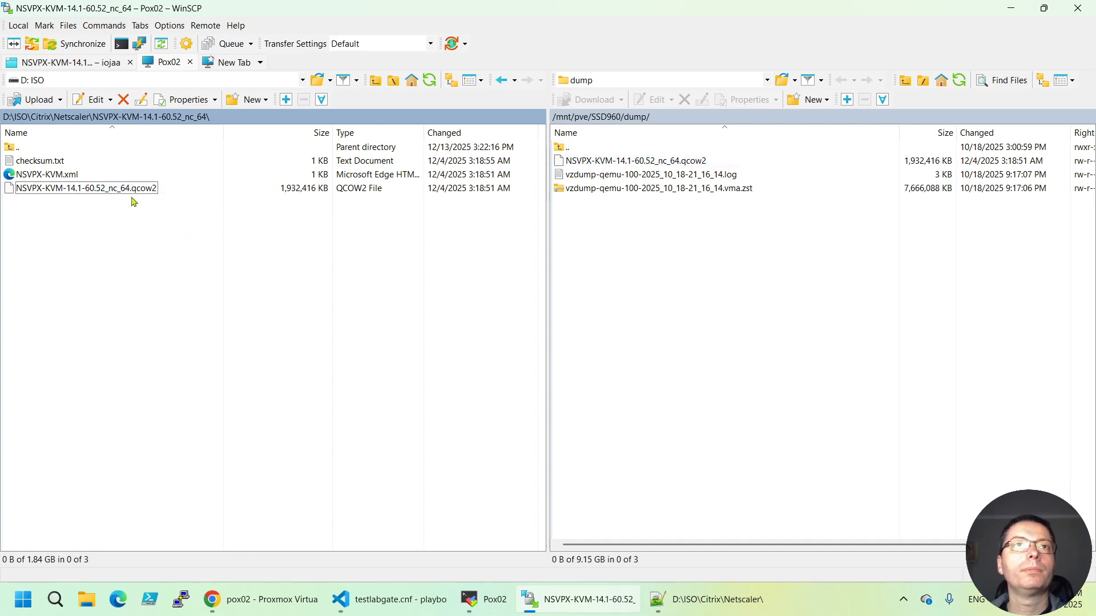
Delete NSVPX-KVM-14.1-60.52_nc_64.qcow2 from the server's dump folder, then minimize WinSCP
left_click(605, 163)
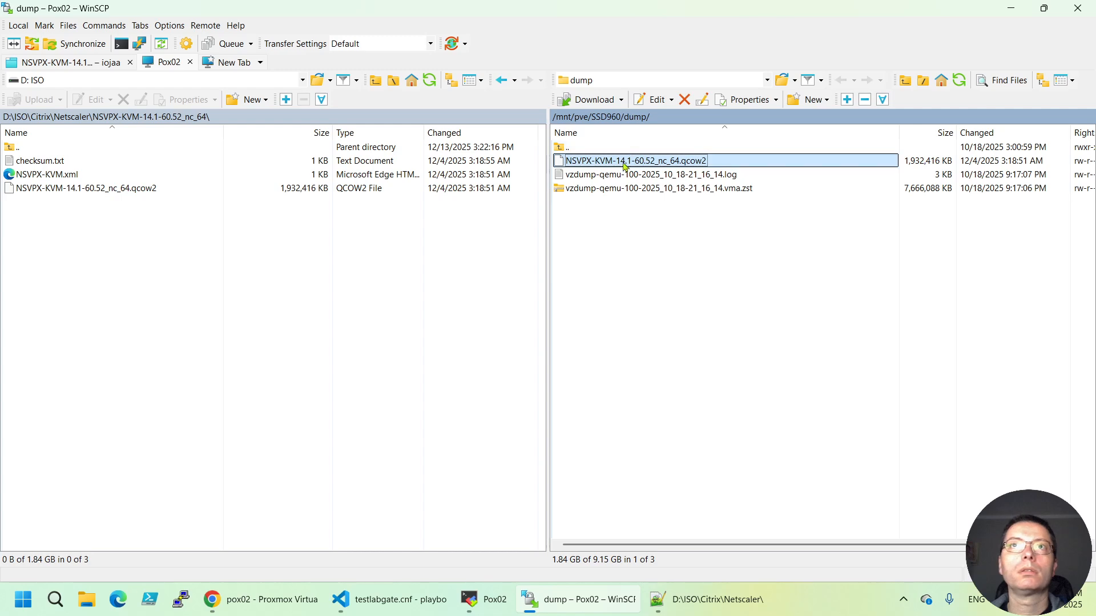
right_click(623, 163)
left_click(682, 260)
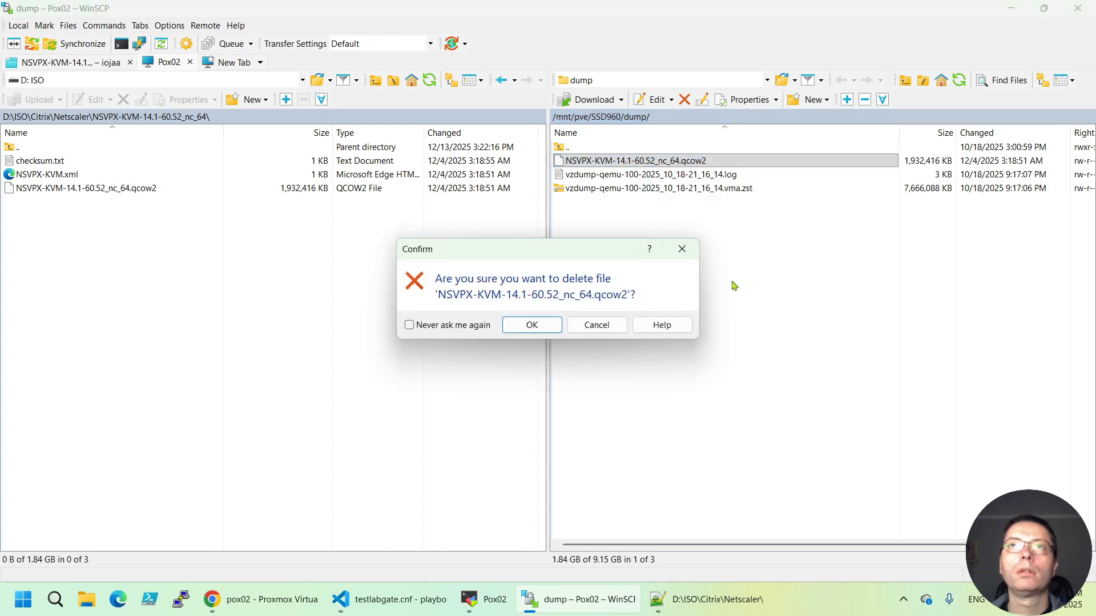
left_click(539, 329)
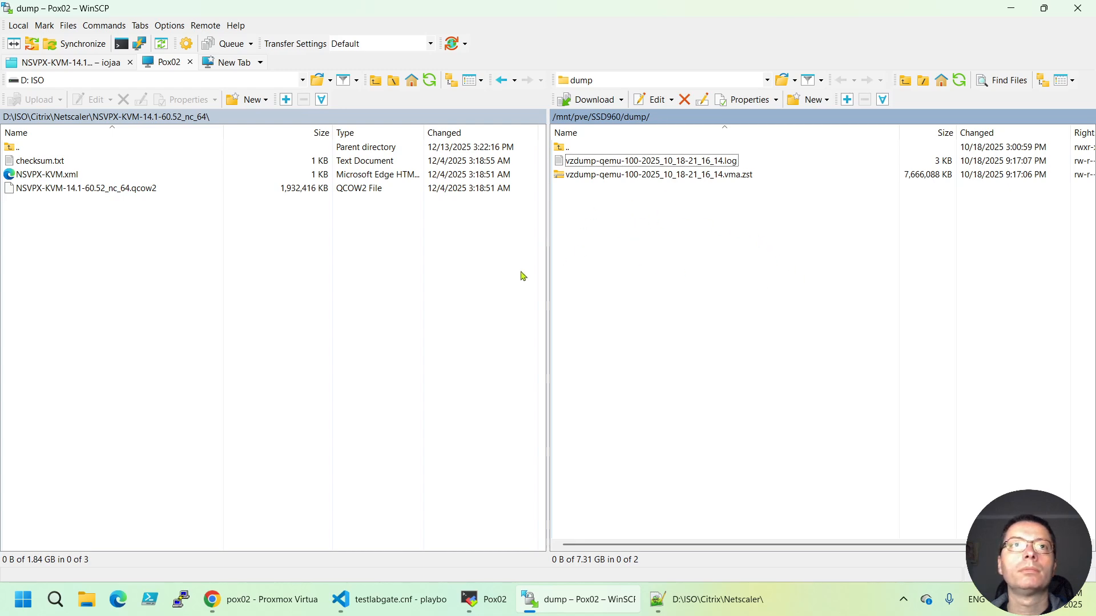
left_click(1010, 8)
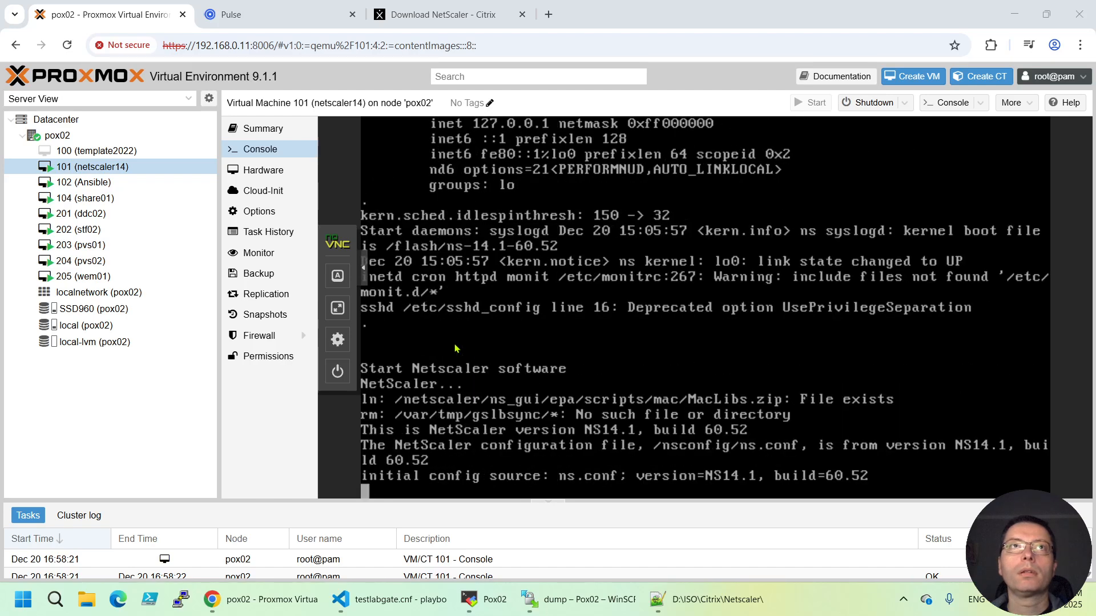
left_click(262, 15)
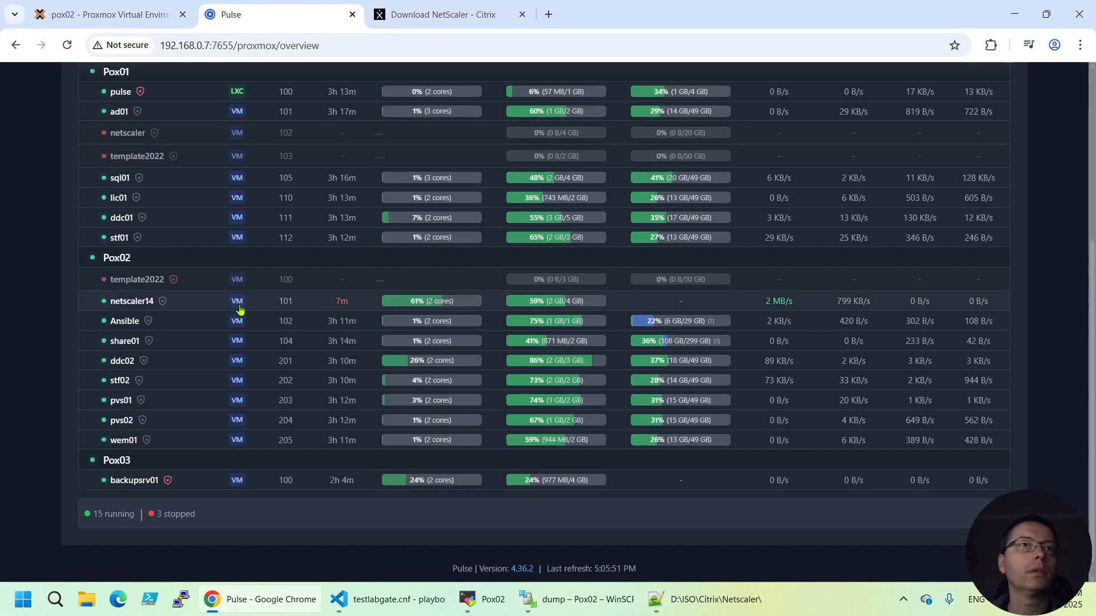
scroll(238, 308, "down", 1)
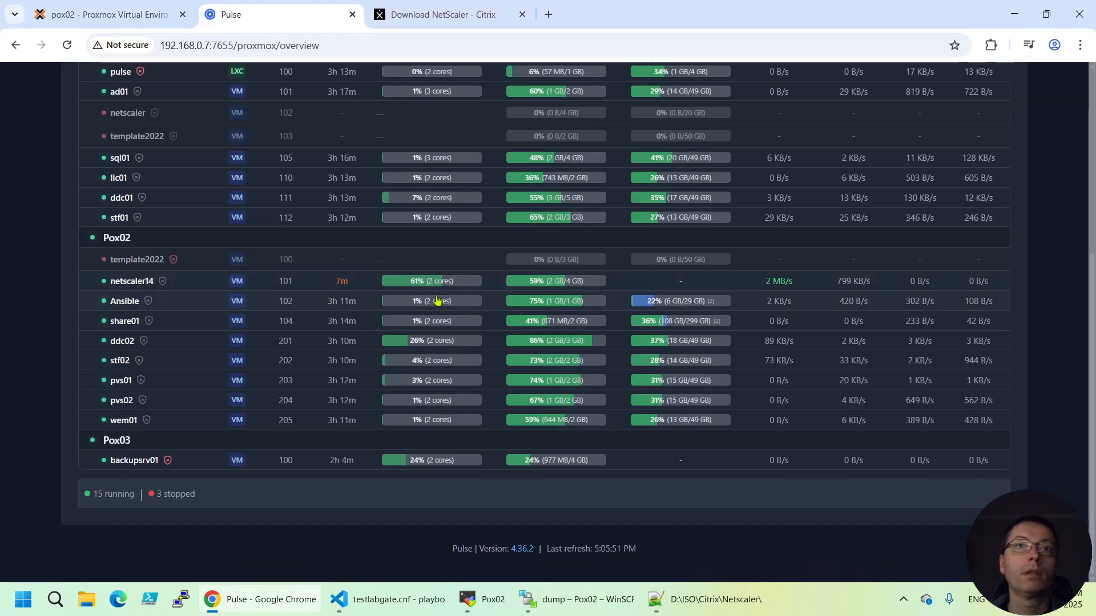
mouse_move(574, 286)
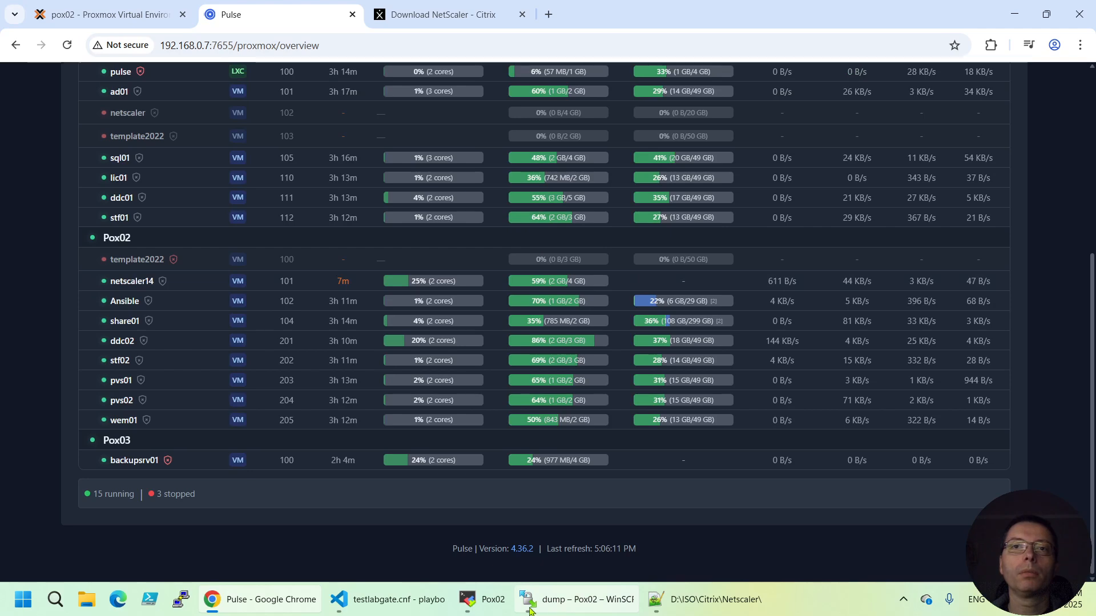
mouse_move(399, 610)
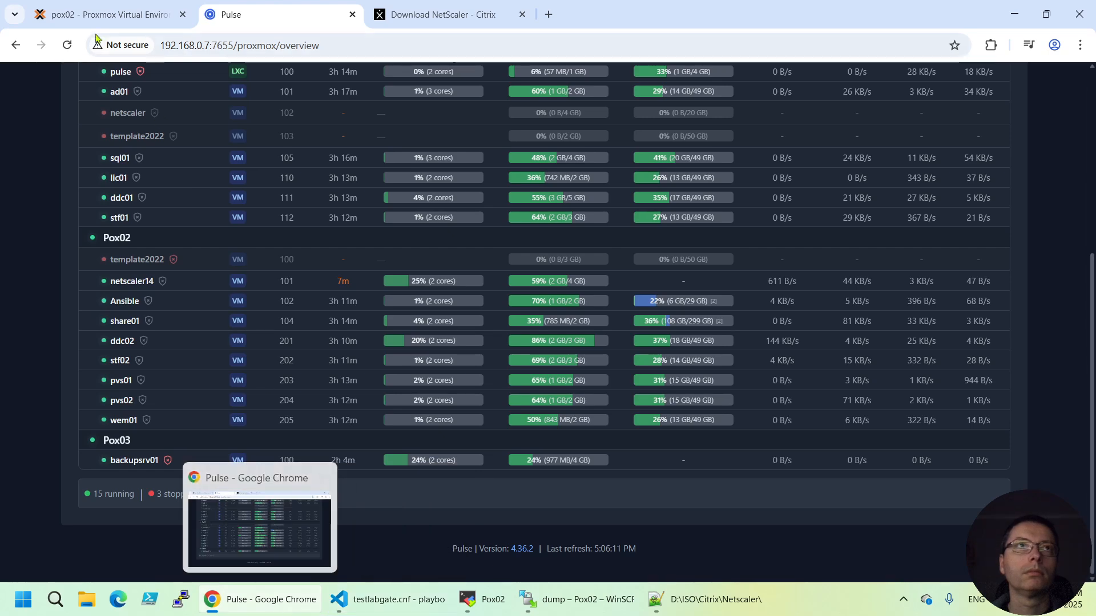
left_click(84, 14)
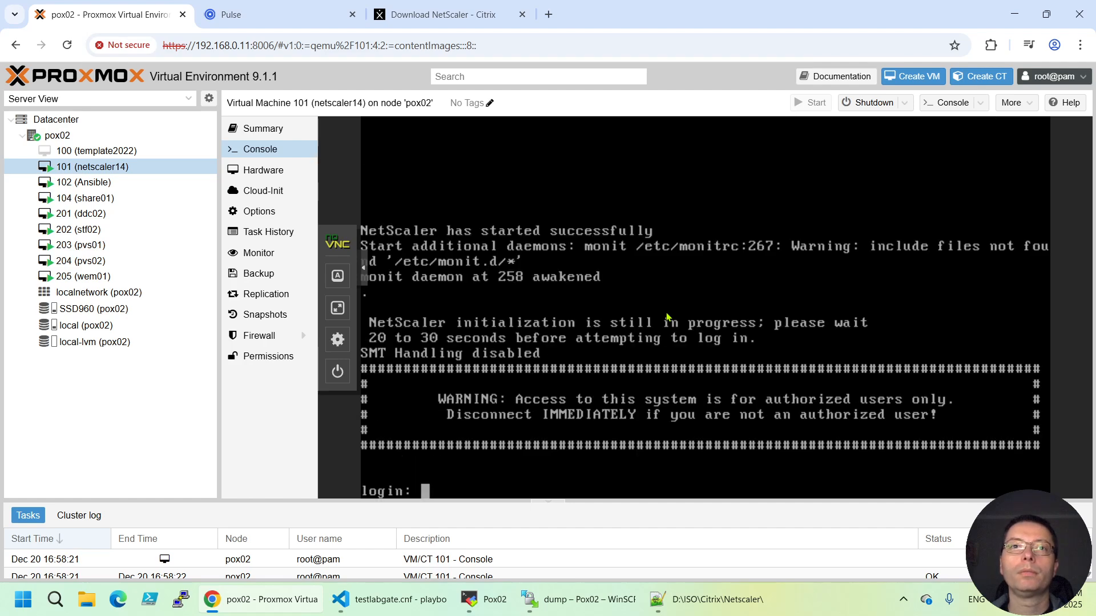
left_click(549, 15)
left_click(458, 53)
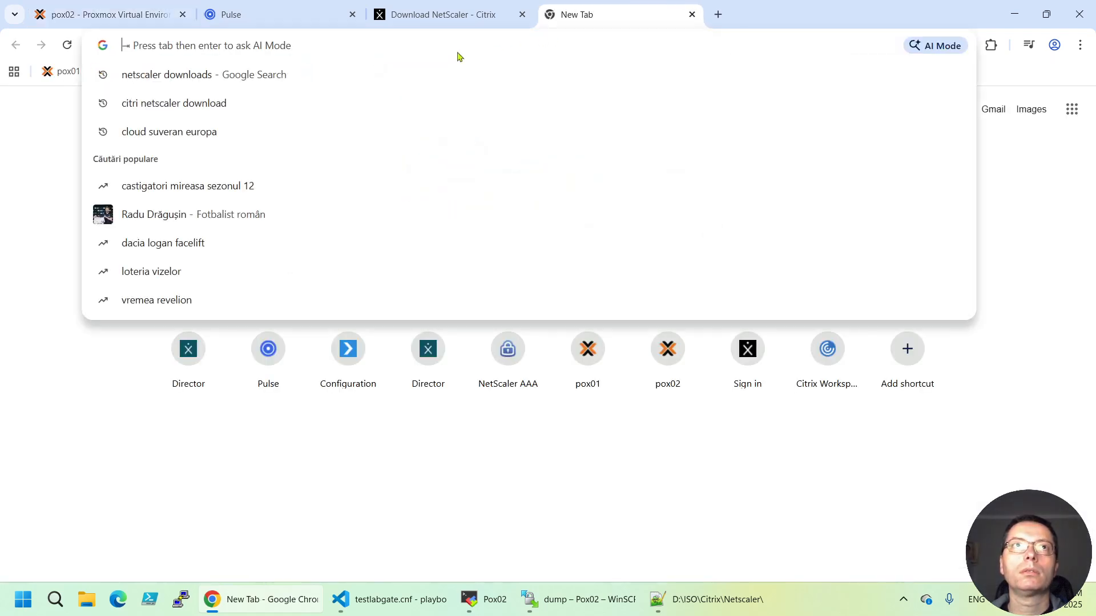
type("htt")
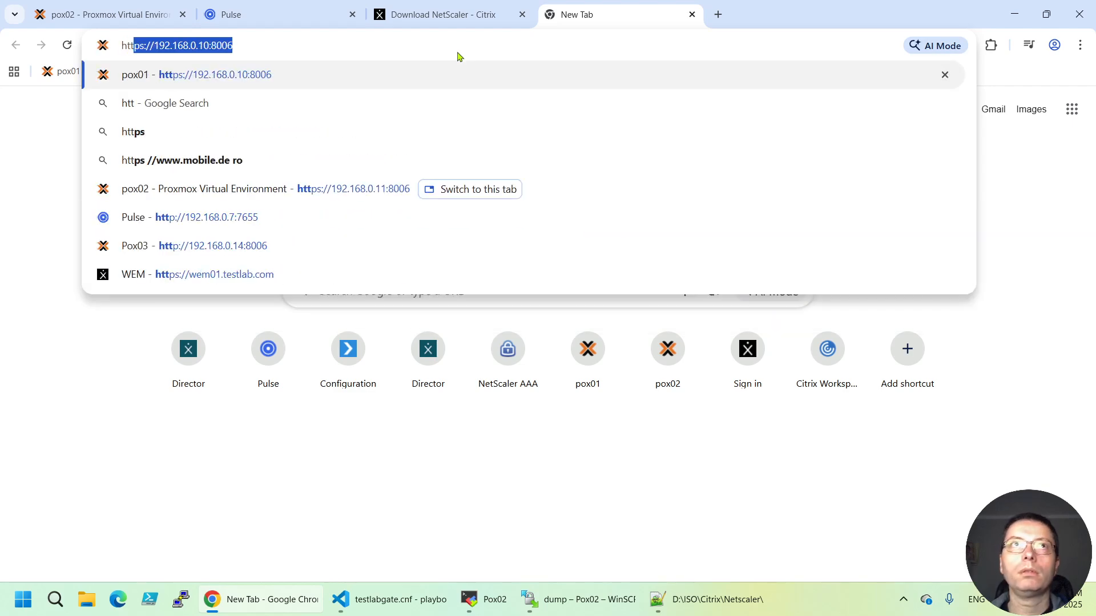
type("ps://")
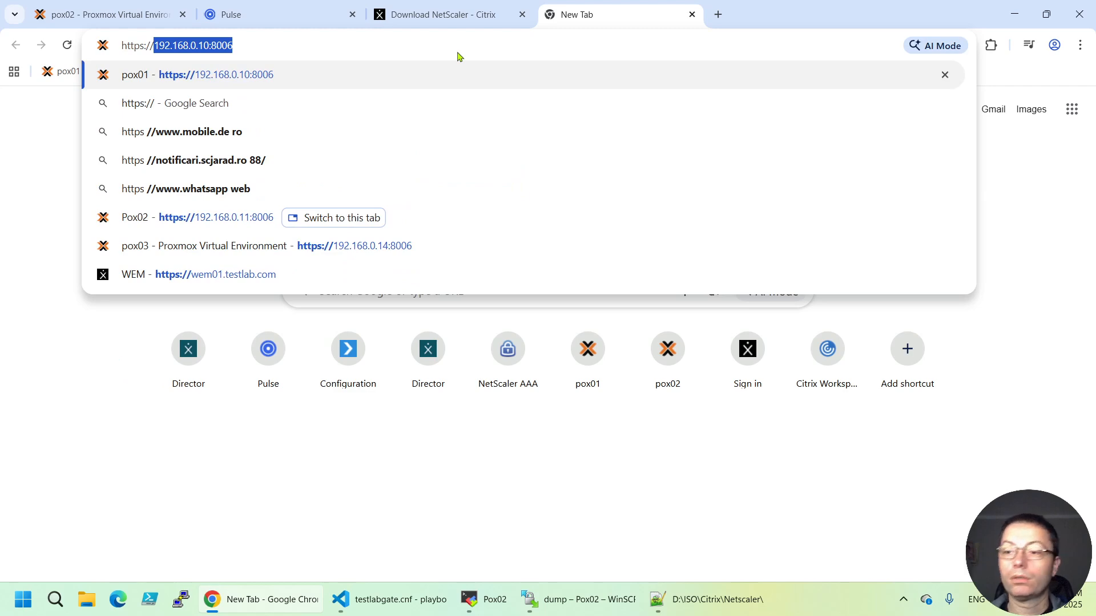
type("192.168")
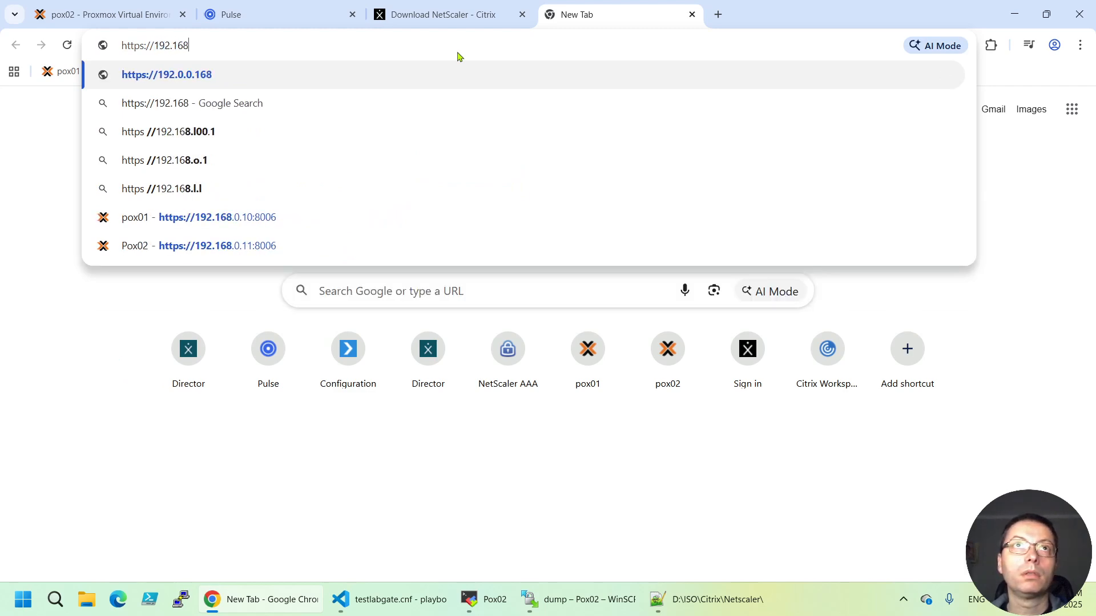
type(".0.15")
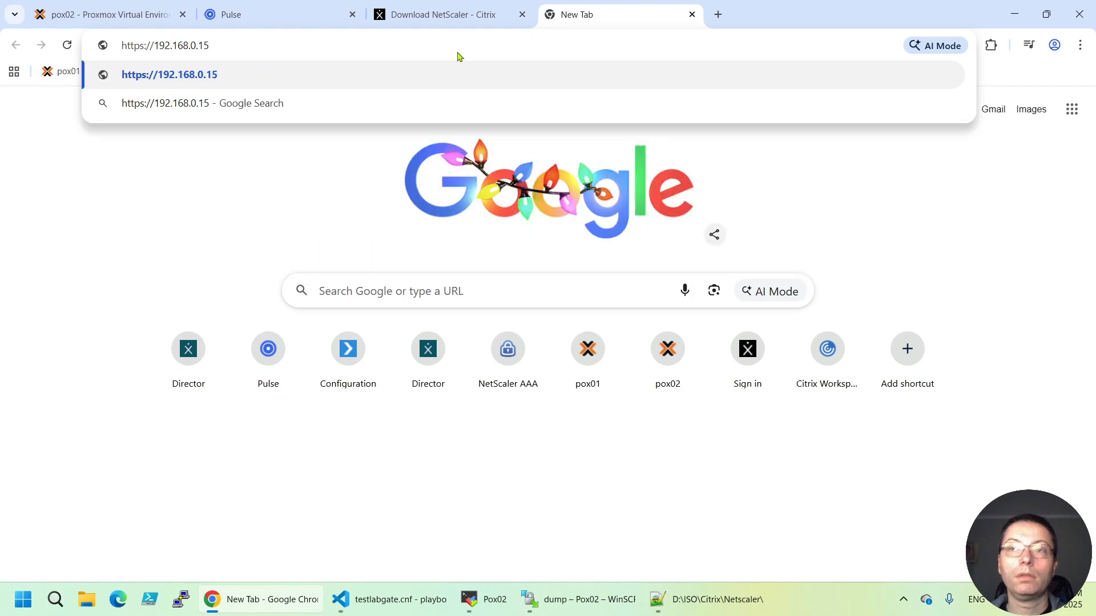
key("Return")
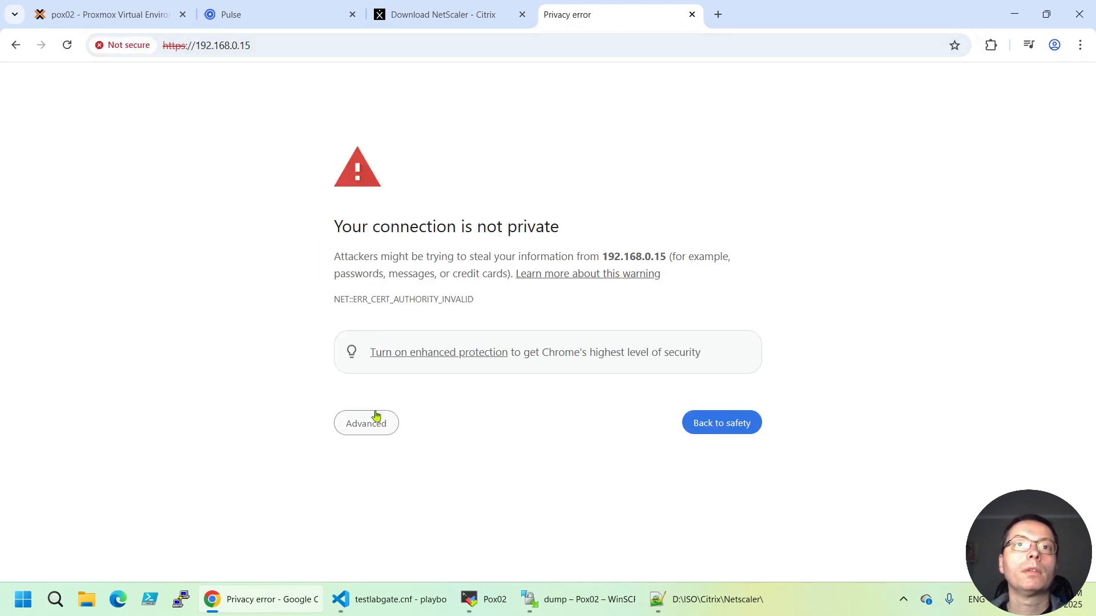
left_click(374, 423)
left_click(386, 534)
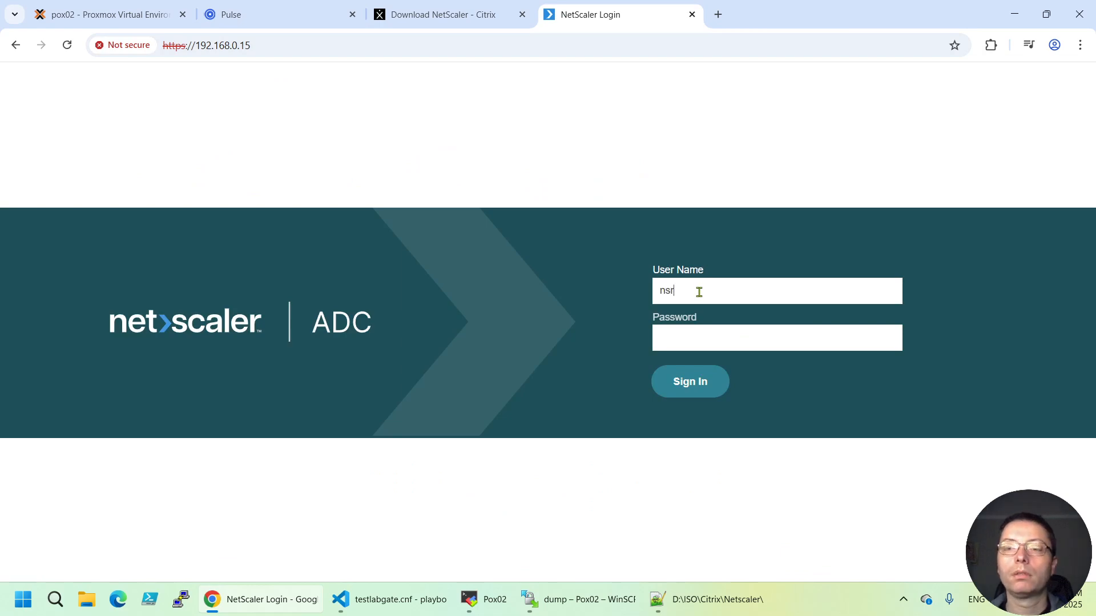
Sign in to the appliance as nsroot with the administrator password
left_click(710, 335)
type("************")
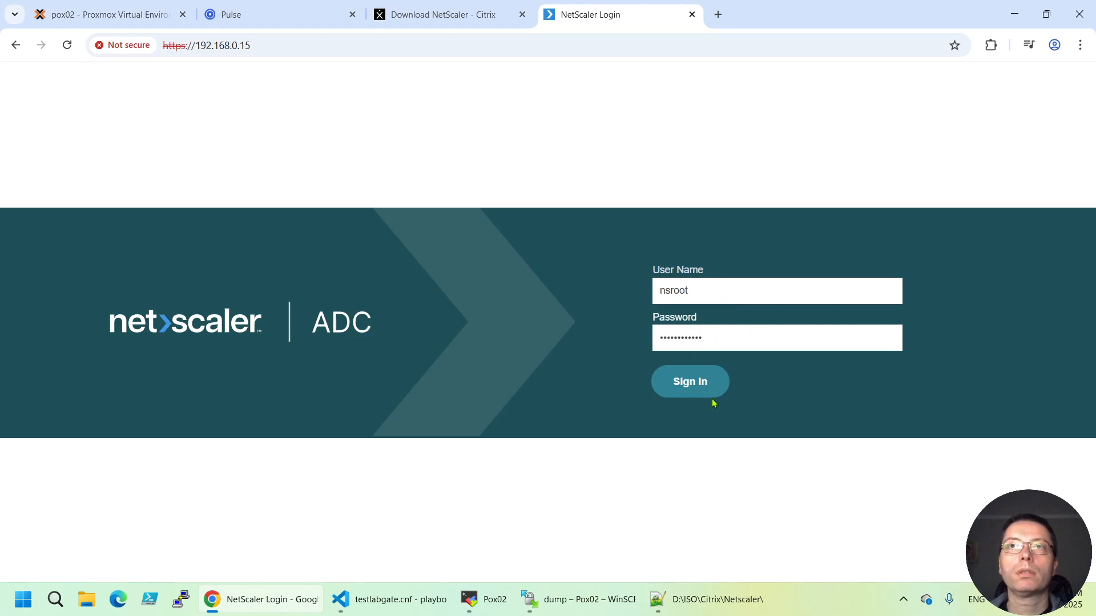
left_click(705, 393)
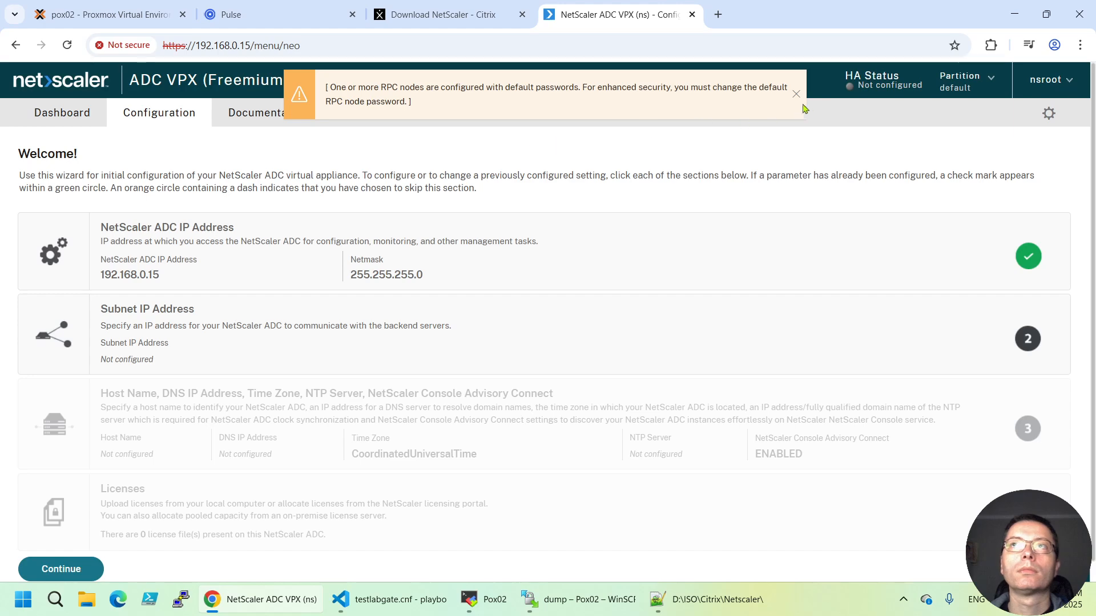
Dismiss the default RPC password warning, check the Dashboard, and return to the configuration wizard
left_click(796, 95)
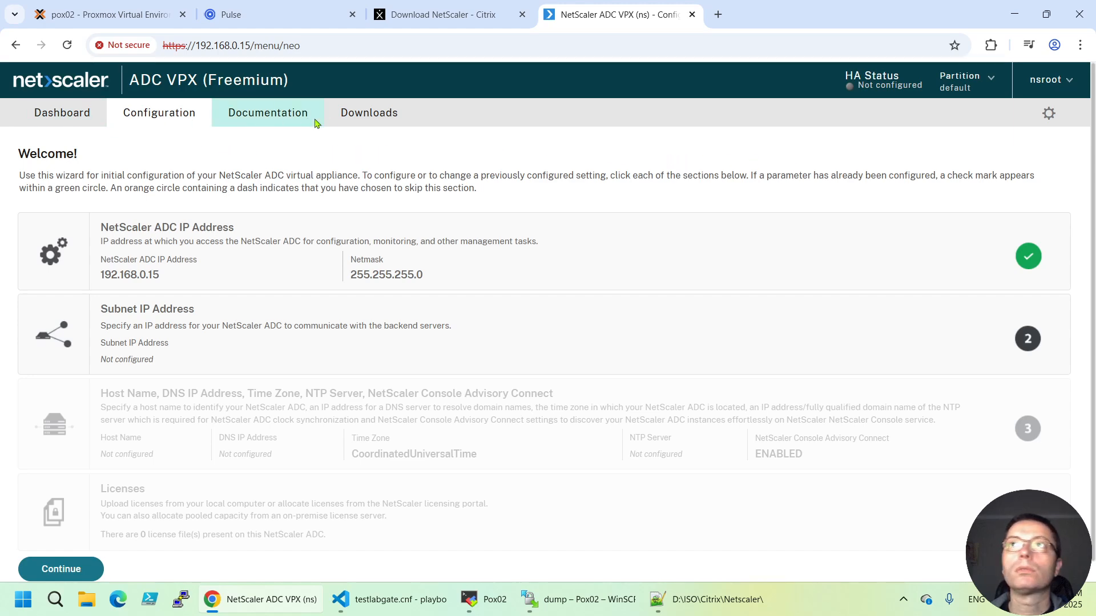
left_click(80, 111)
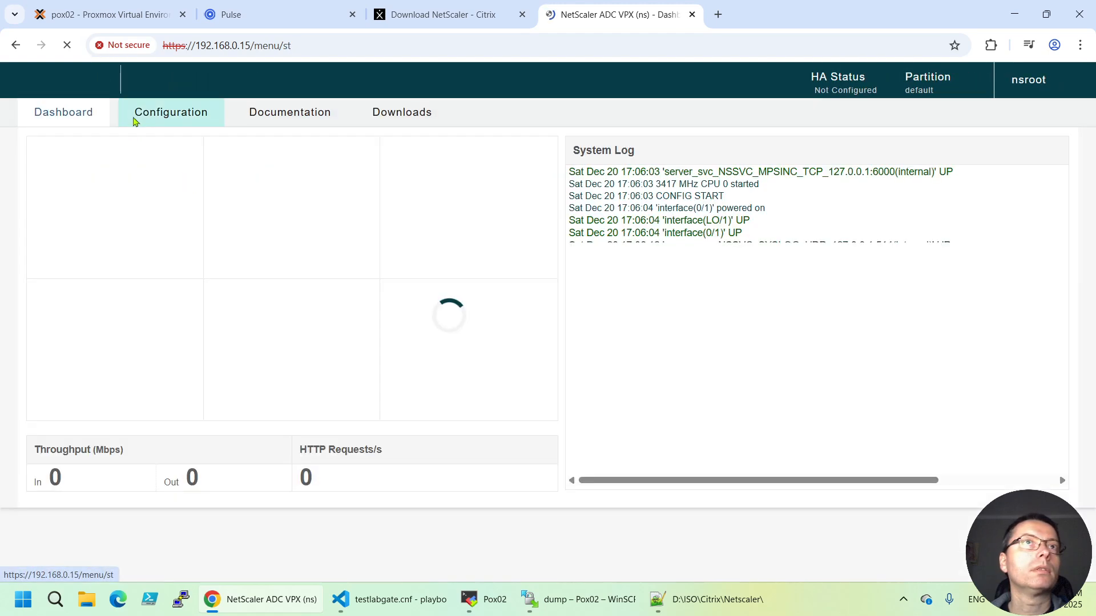
left_click(186, 117)
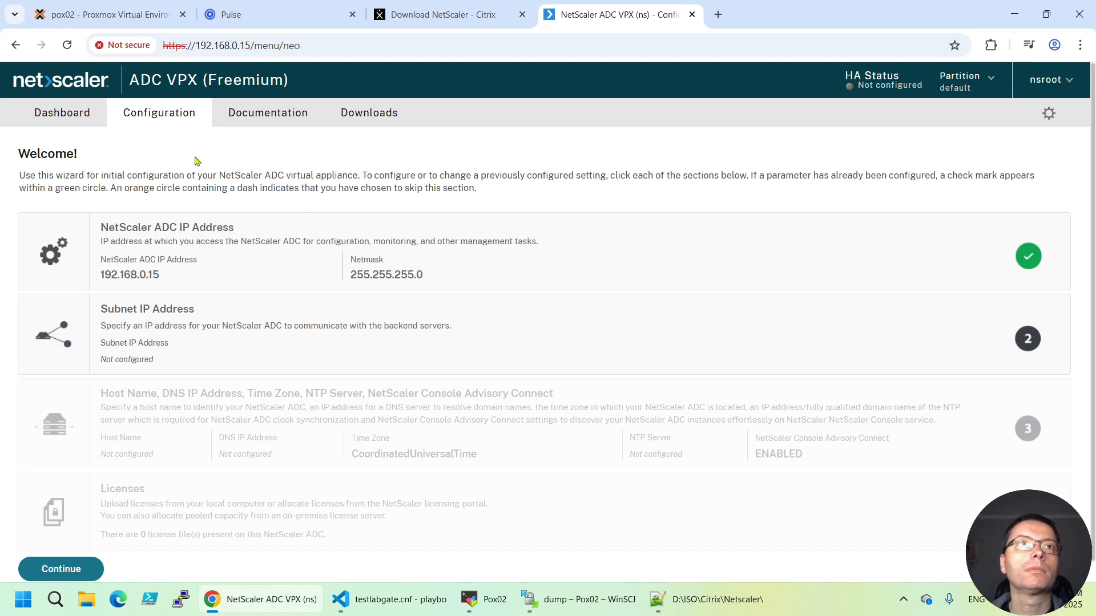
scroll(516, 305, "down", 1)
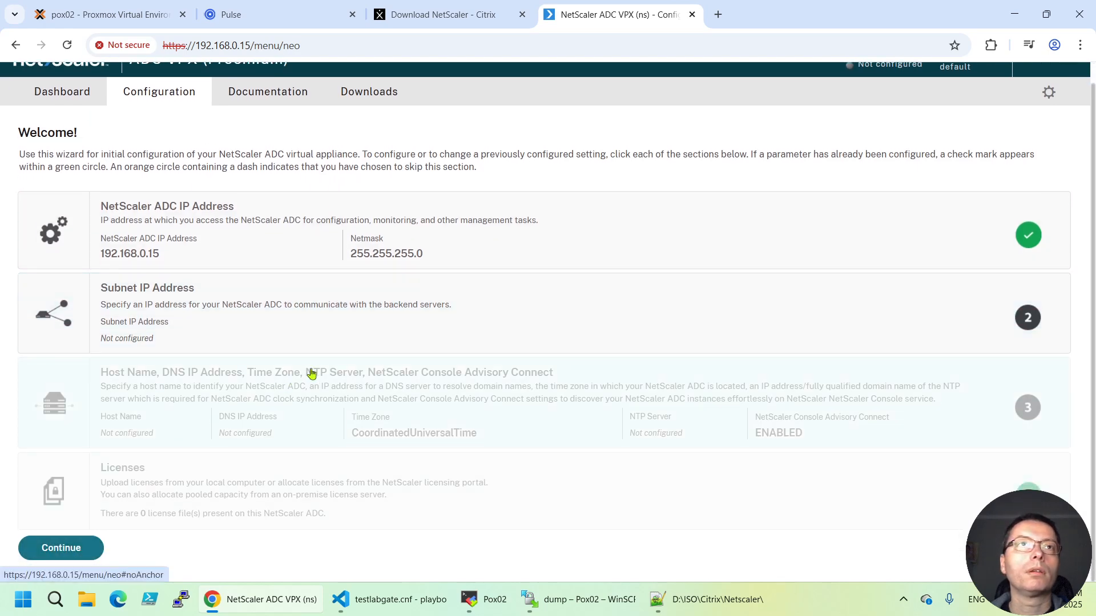
scroll(309, 365, "up", 1)
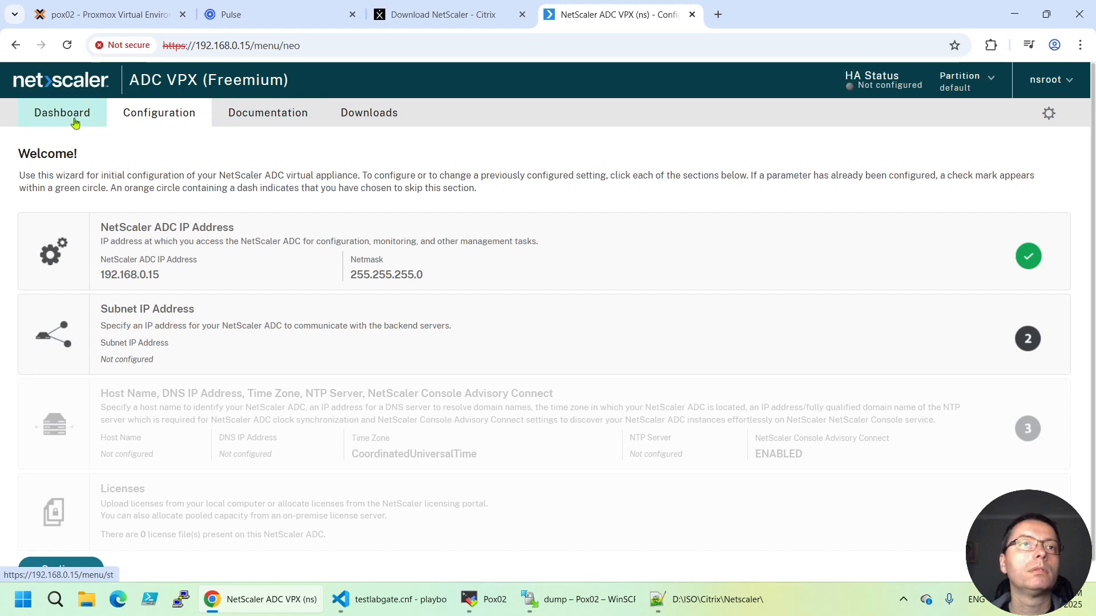
scroll(273, 361, "down", 1)
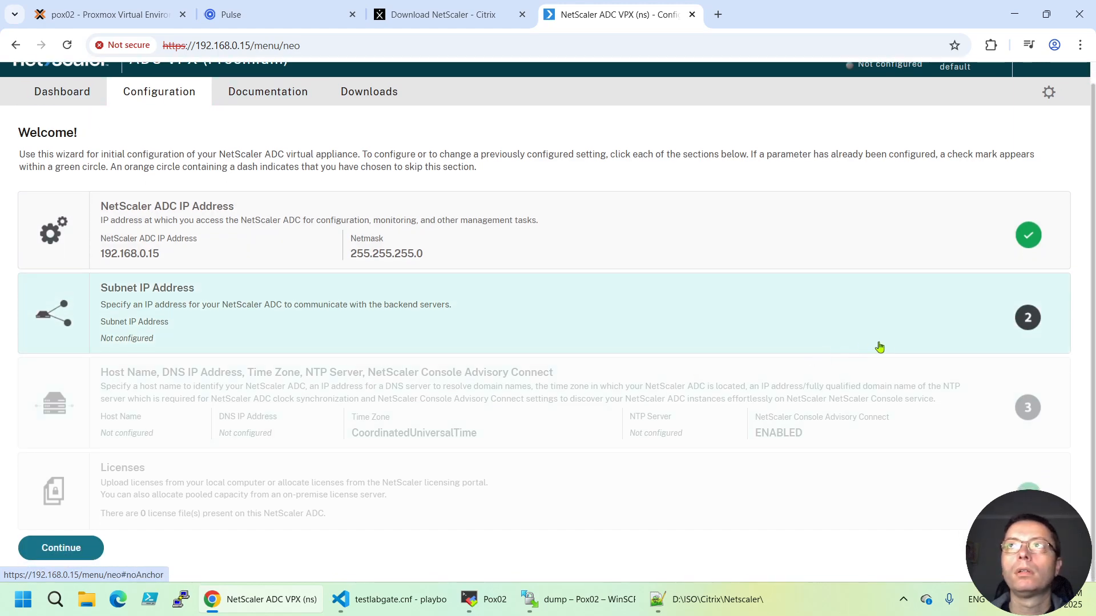
scroll(878, 348, "up", 1)
scroll(970, 166, "down", 2)
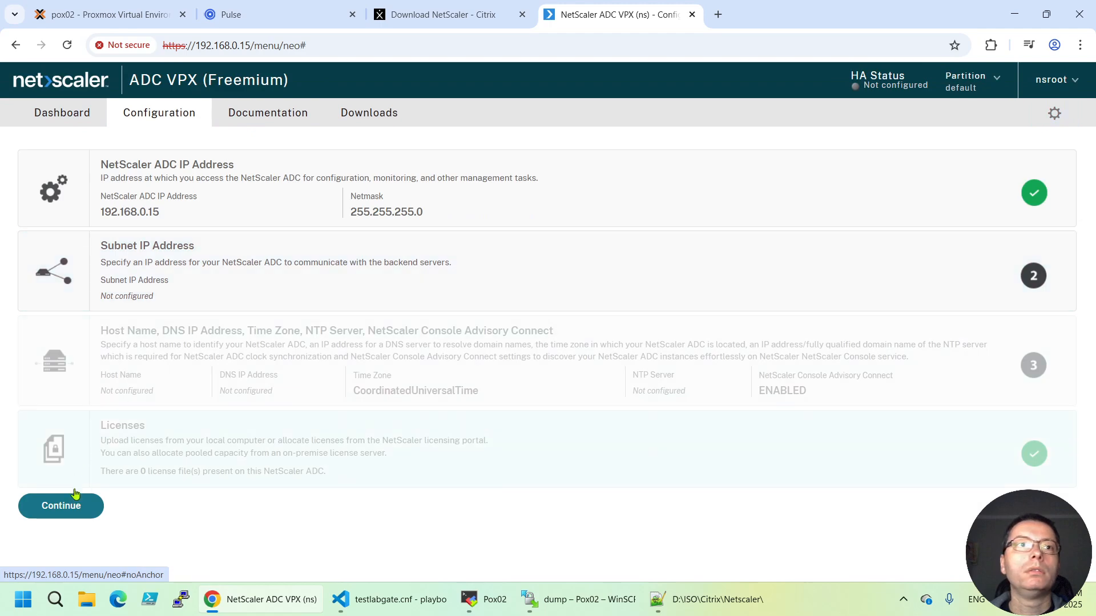
Continue past the setup wizard and dismiss the SSL deprecation and RPC secure notices
left_click(134, 478)
scroll(171, 479, "down", 1)
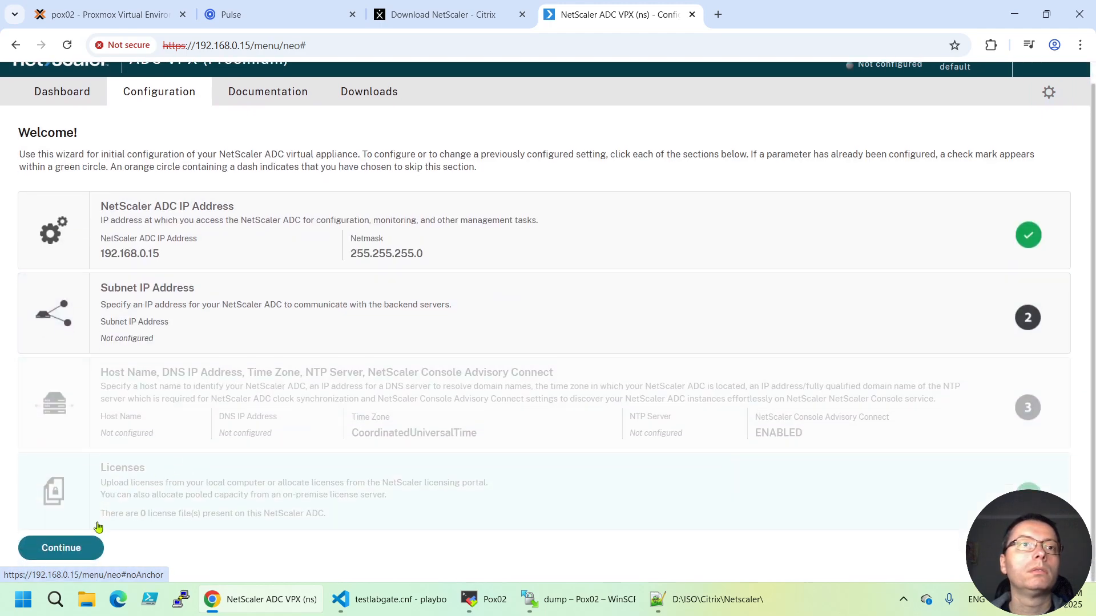
left_click(85, 544)
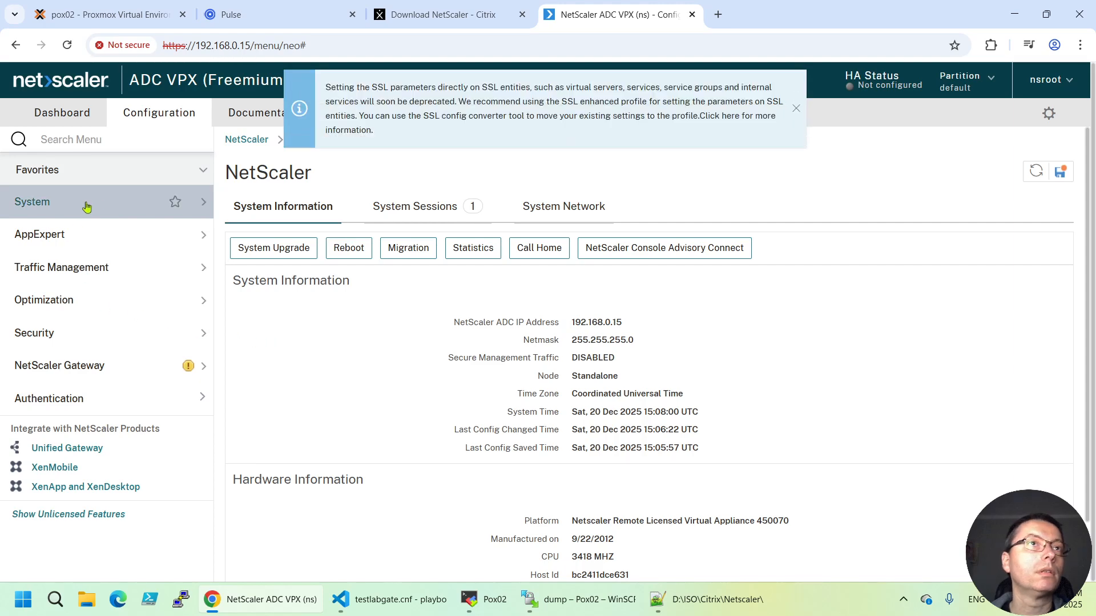
left_click(796, 110)
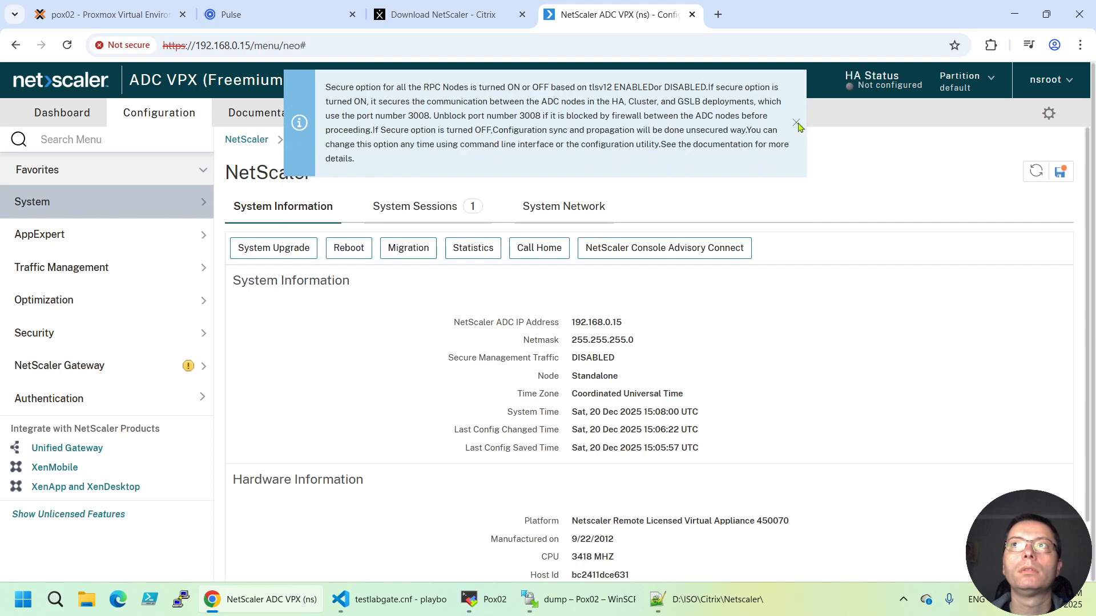
left_click(795, 123)
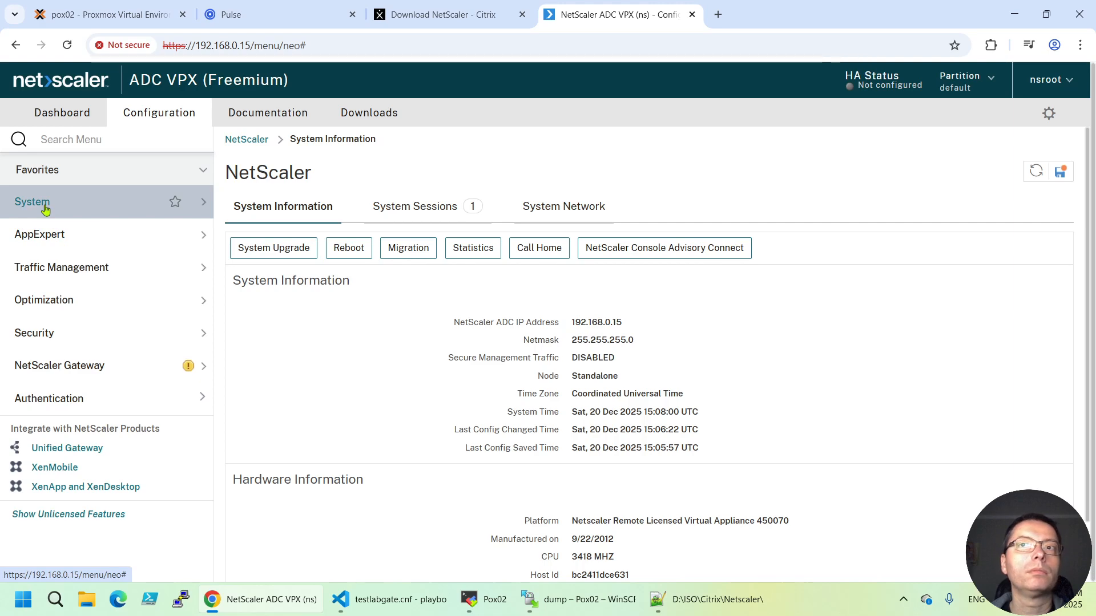
left_click(205, 206)
Open the Licenses page and review the Platinum features, highlighting NetScaler Gateway and RDP Proxy
left_click(69, 236)
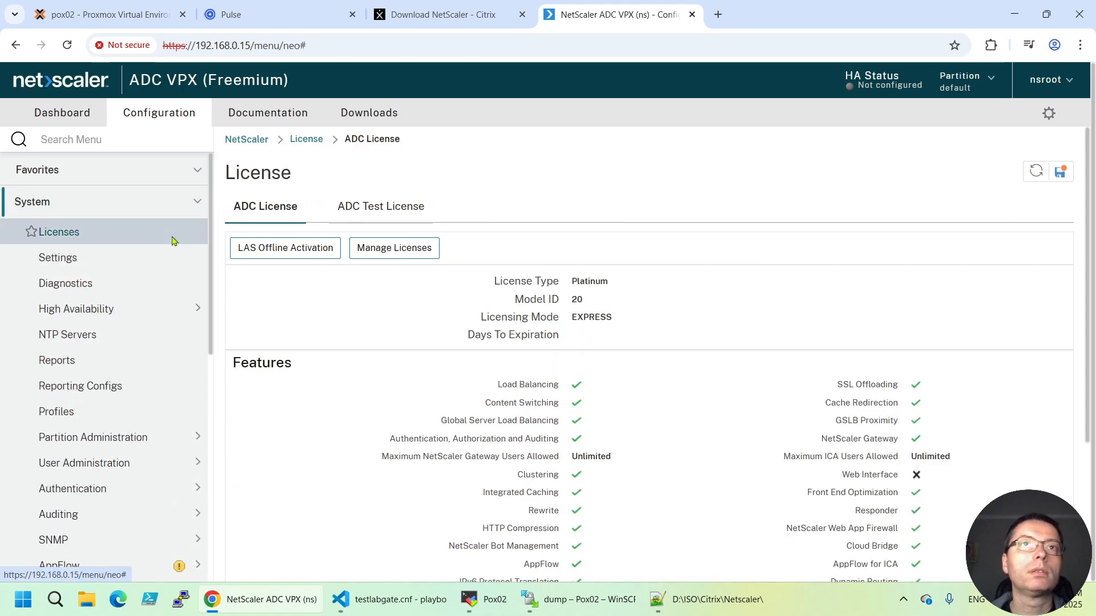
scroll(801, 354, "down", 3)
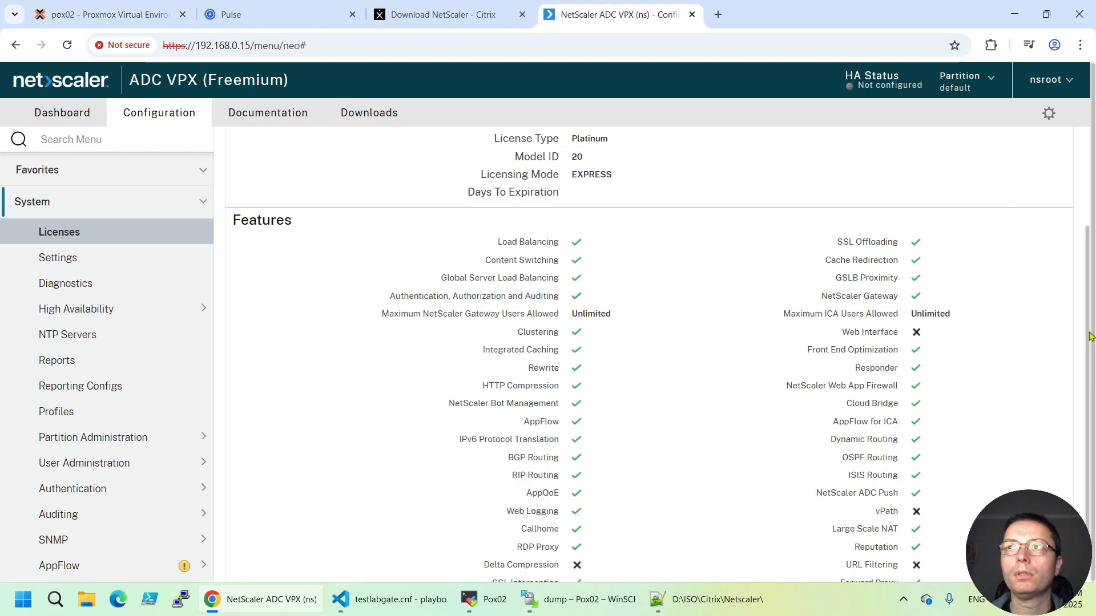
left_click_drag(1086, 337, 1092, 379)
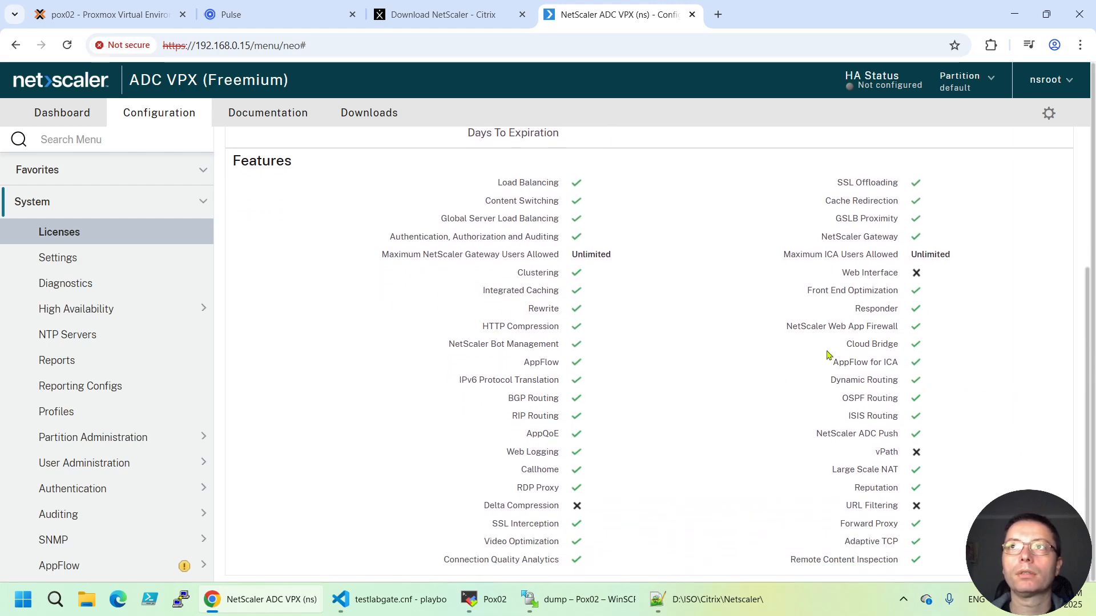
left_click_drag(820, 236, 905, 239)
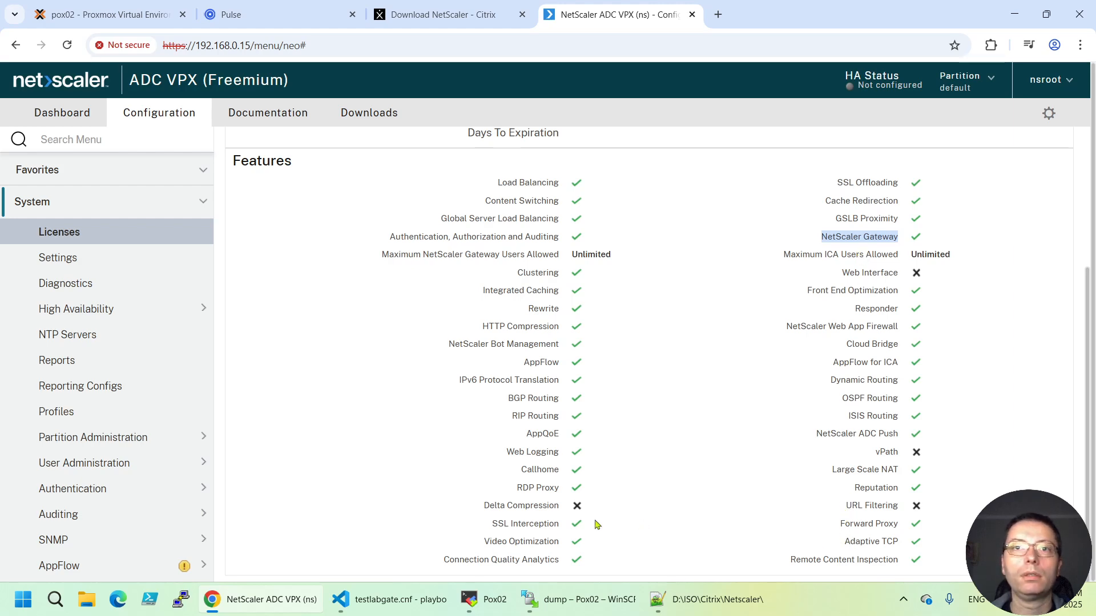
left_click_drag(522, 489, 567, 492)
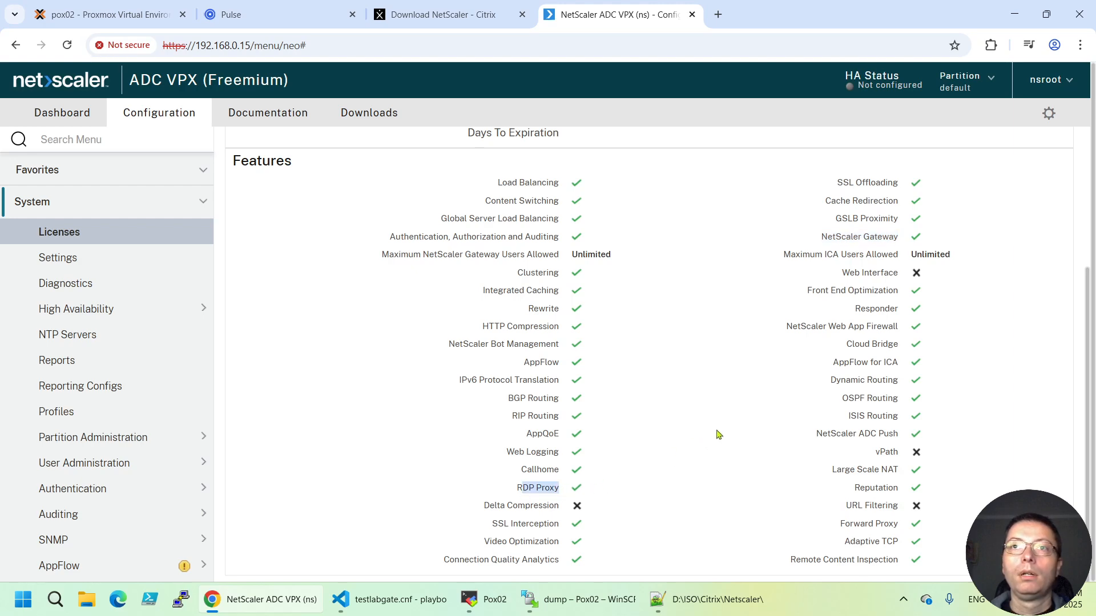
scroll(736, 424, "up", 1)
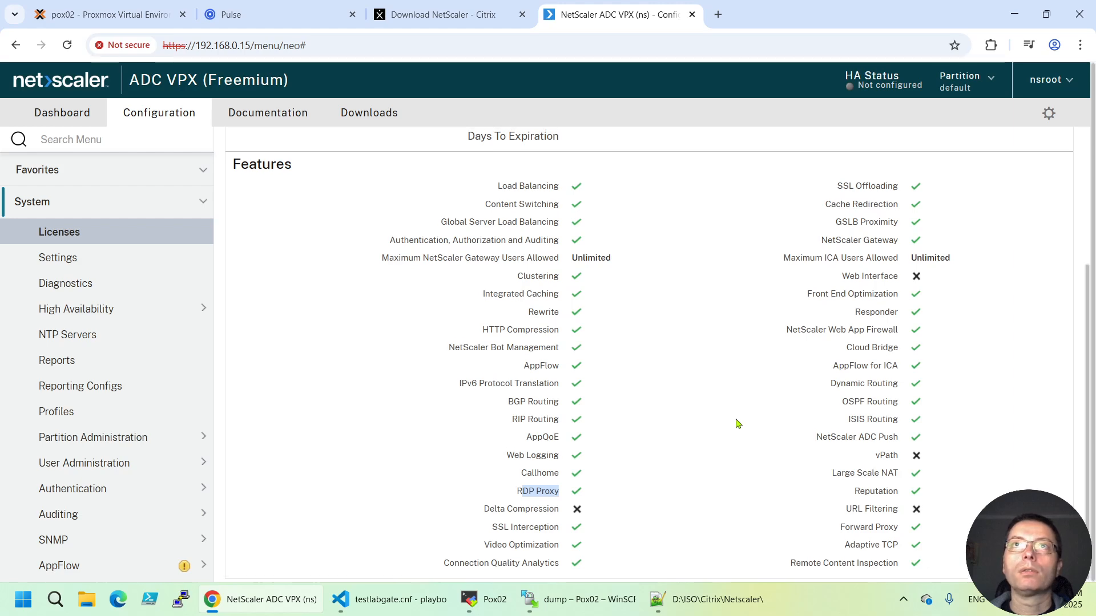
scroll(736, 423, "up", 1)
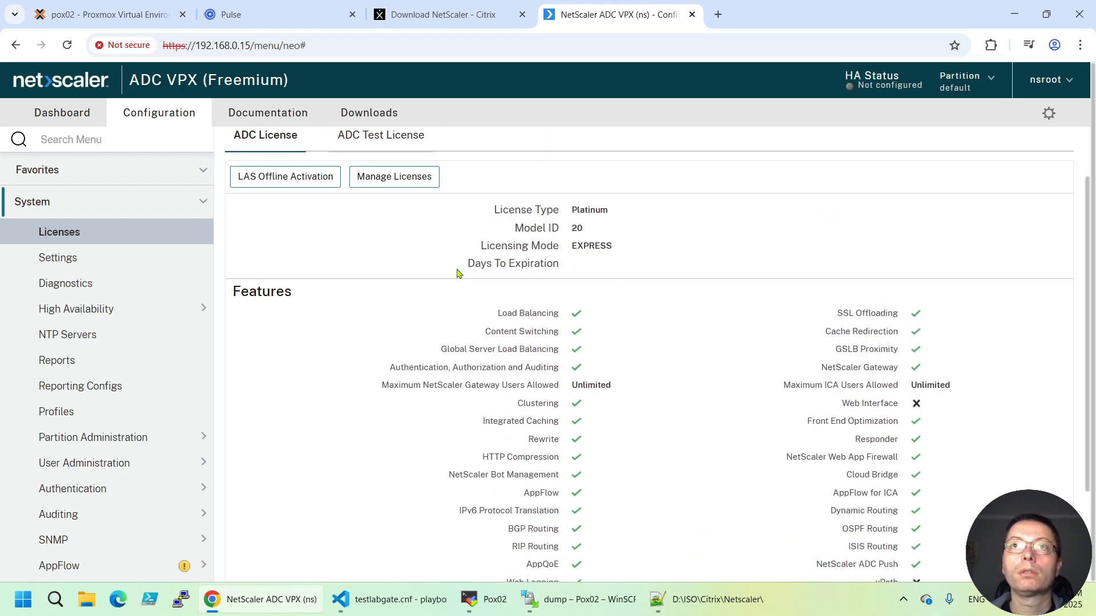
left_click_drag(457, 272, 574, 275)
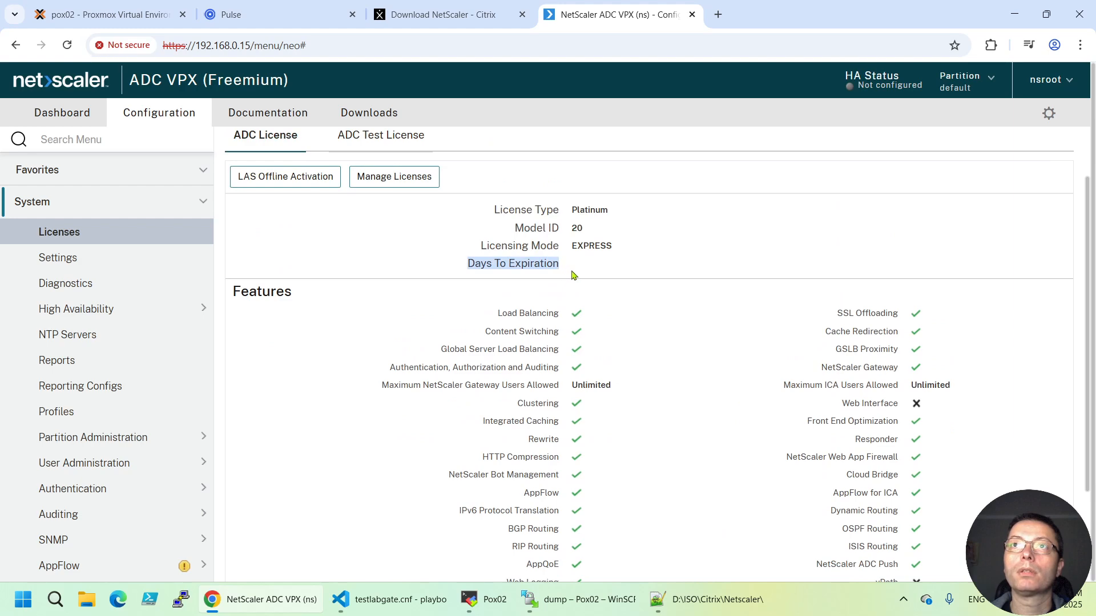
left_click_drag(494, 212, 619, 219)
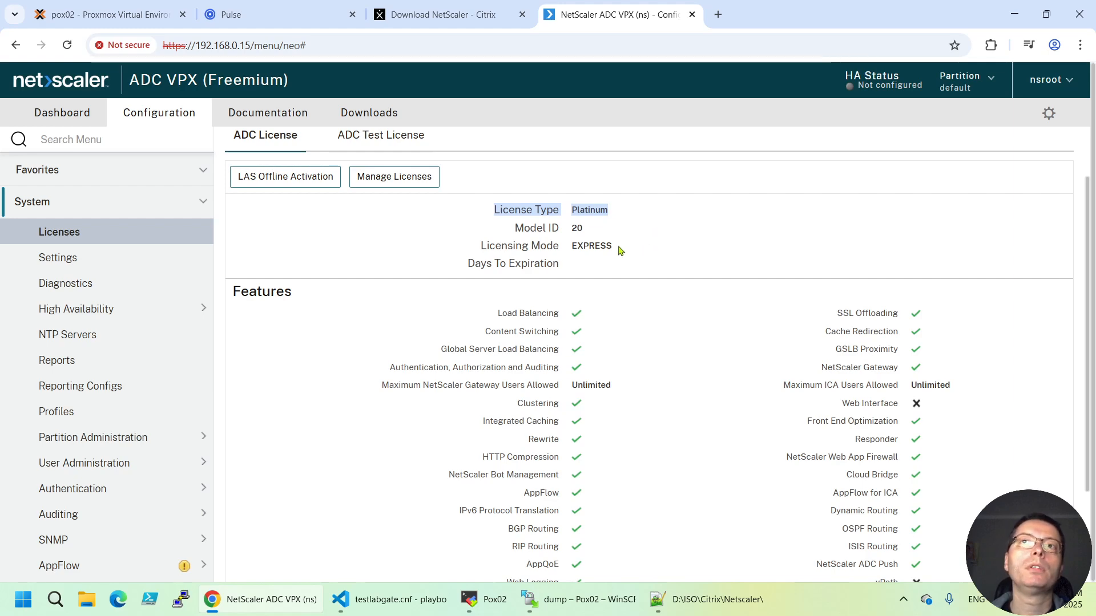
left_click_drag(619, 248, 483, 249)
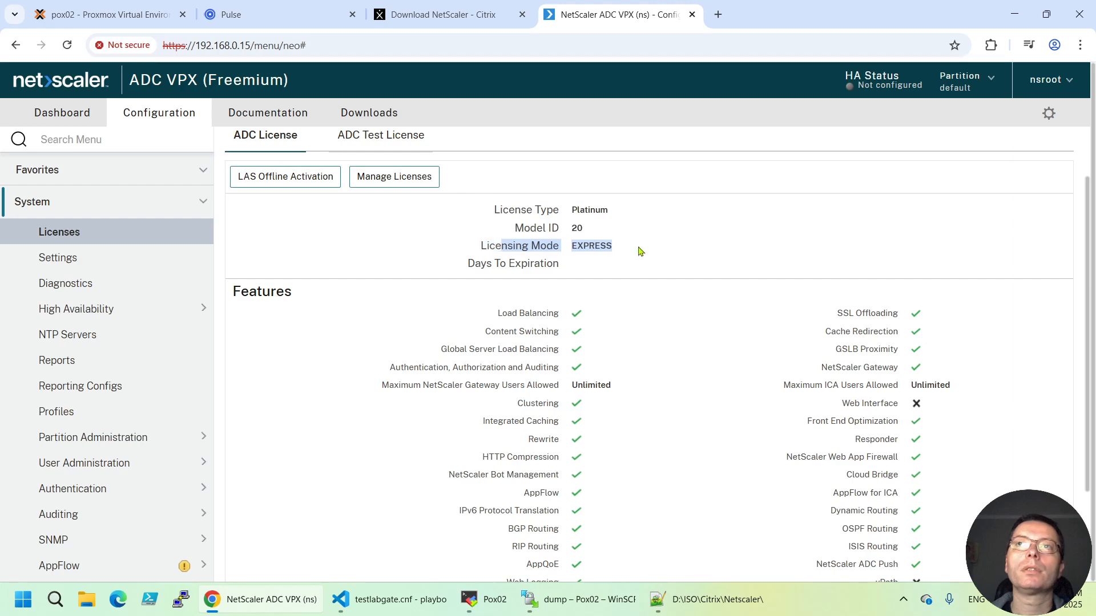
left_click_drag(591, 231, 504, 238)
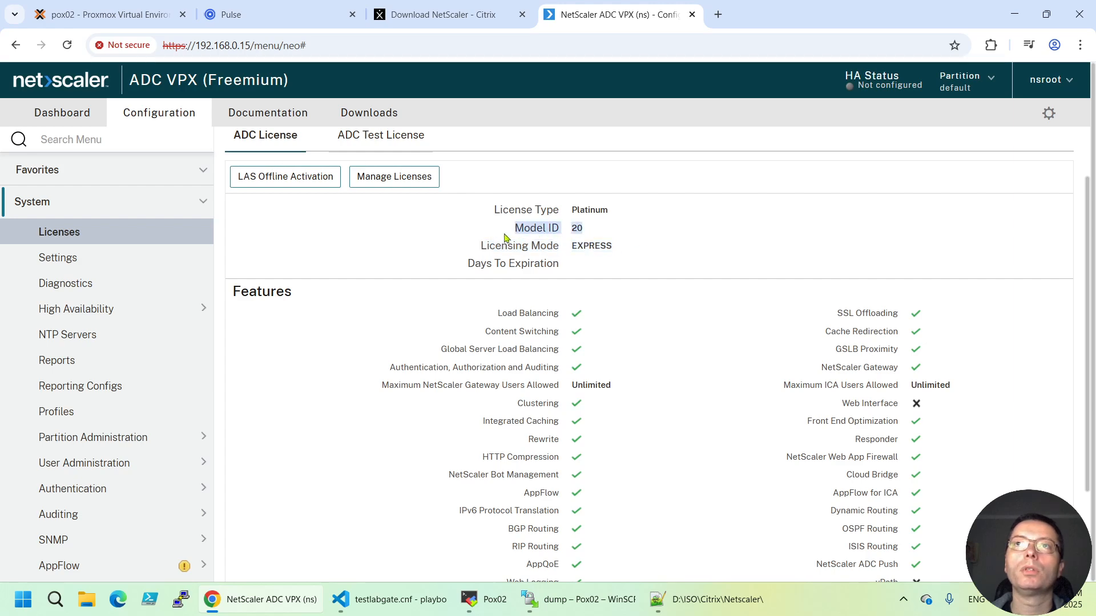
left_click(588, 235)
left_click_drag(584, 234, 571, 233)
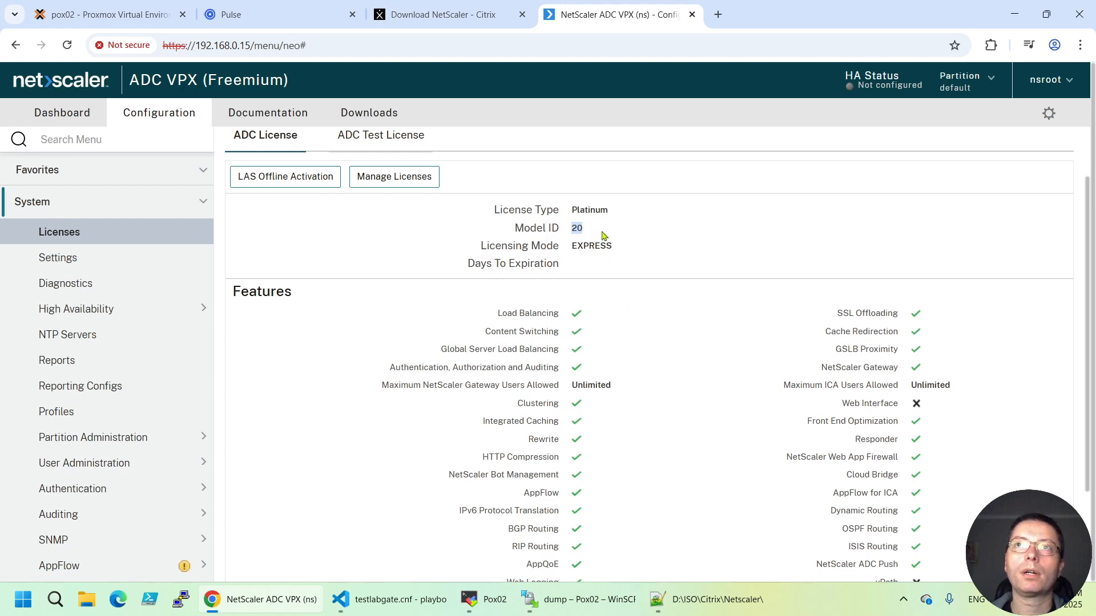
scroll(688, 321, "down", 2)
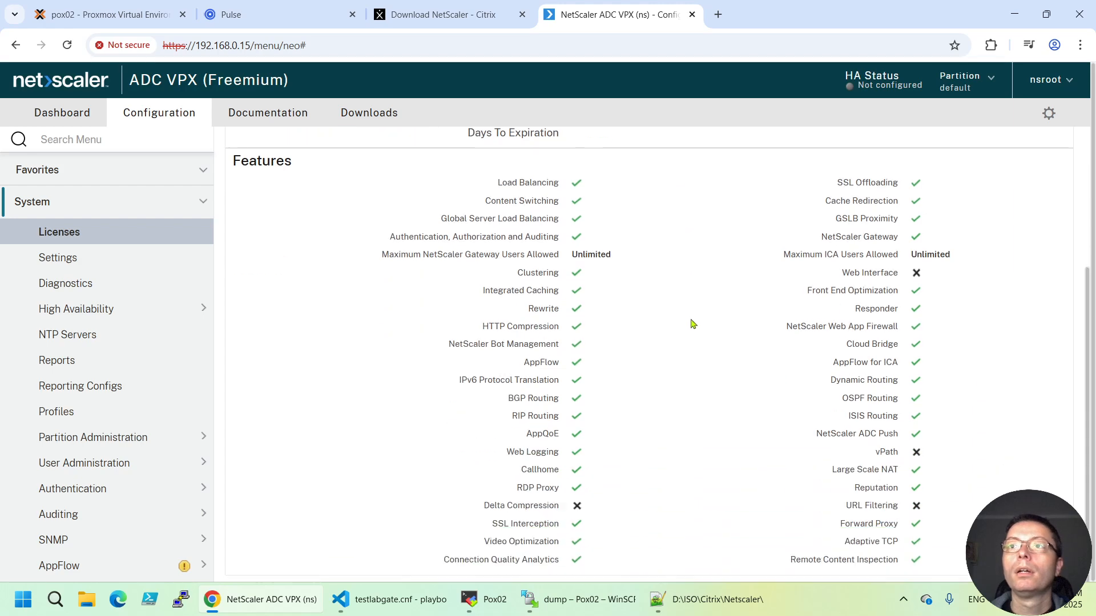
scroll(653, 320, "up", 3)
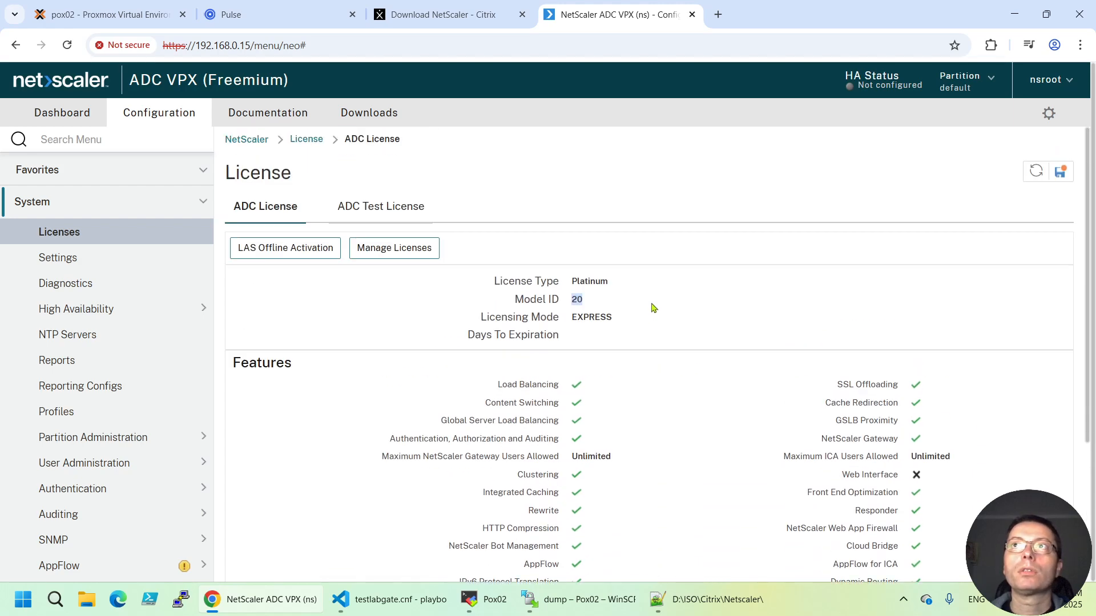